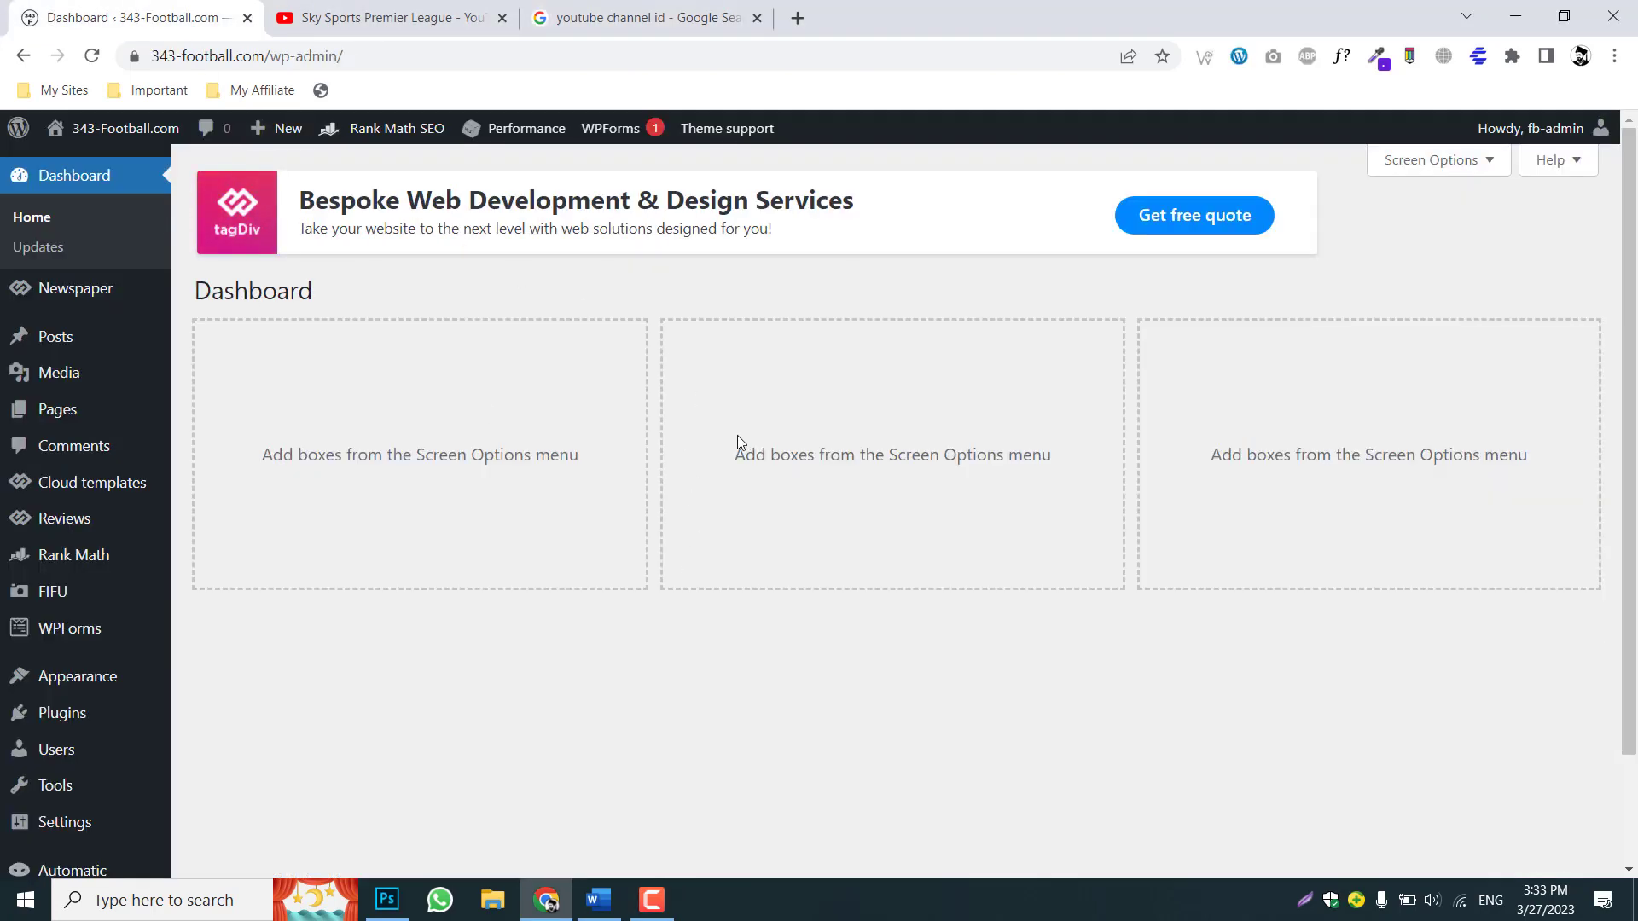
Copy the Sky Sports Football channel address youtube.com/SkySportsFootball from the YouTube tab.
scroll(737, 440, "down", 2)
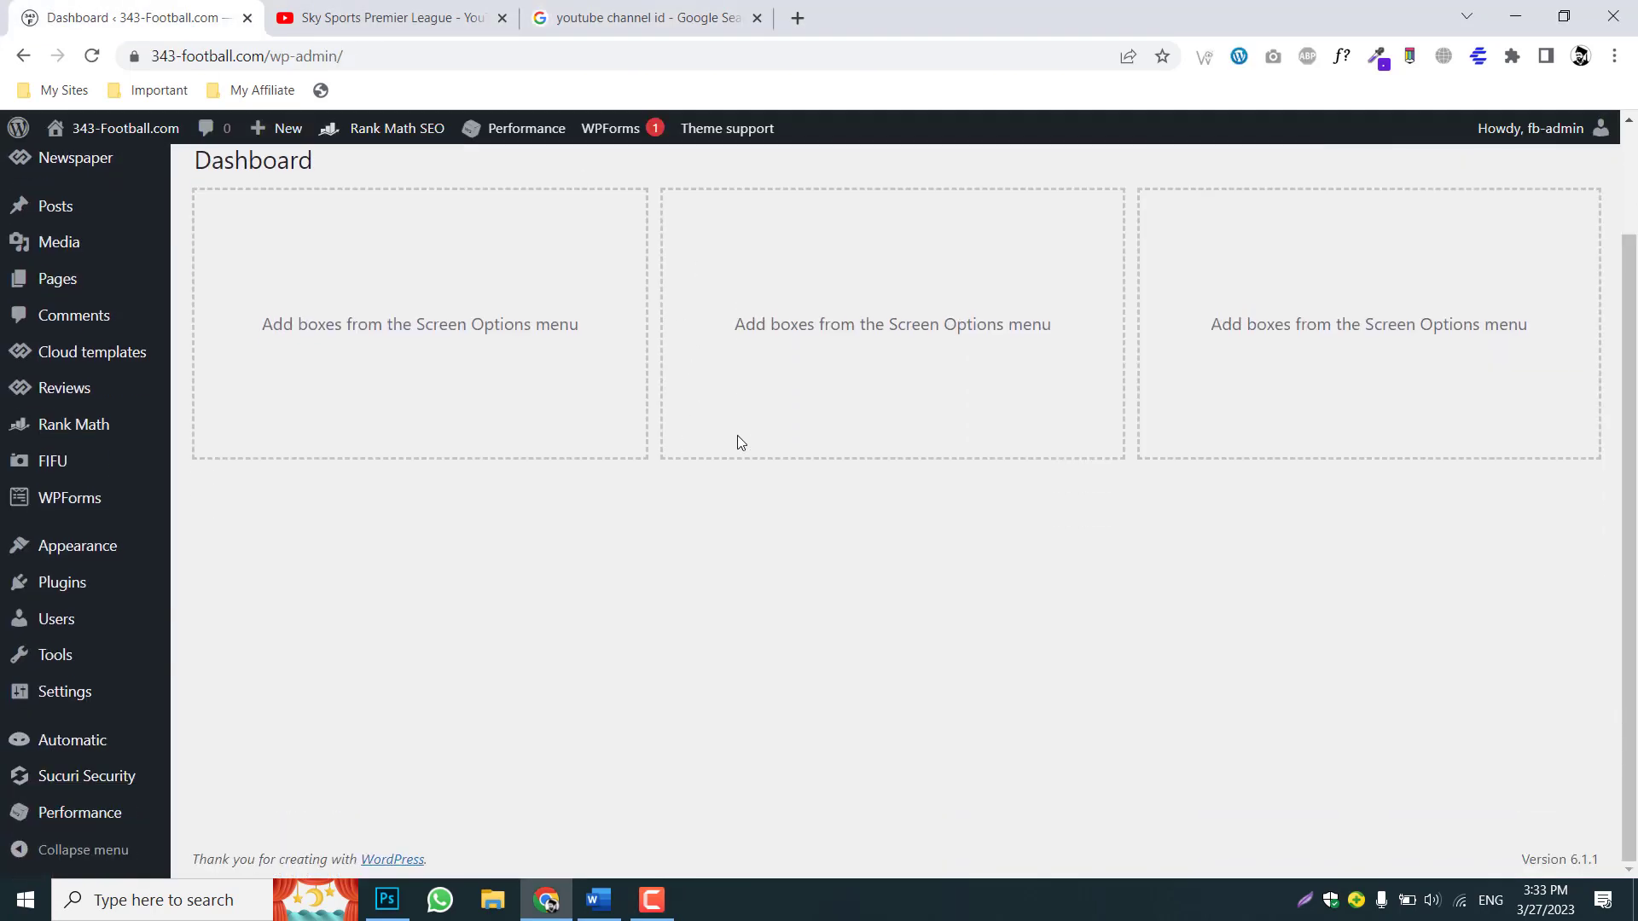
scroll(737, 437, "up", 2)
scroll(737, 438, "down", 2)
scroll(737, 438, "up", 2)
scroll(735, 437, "up", 1)
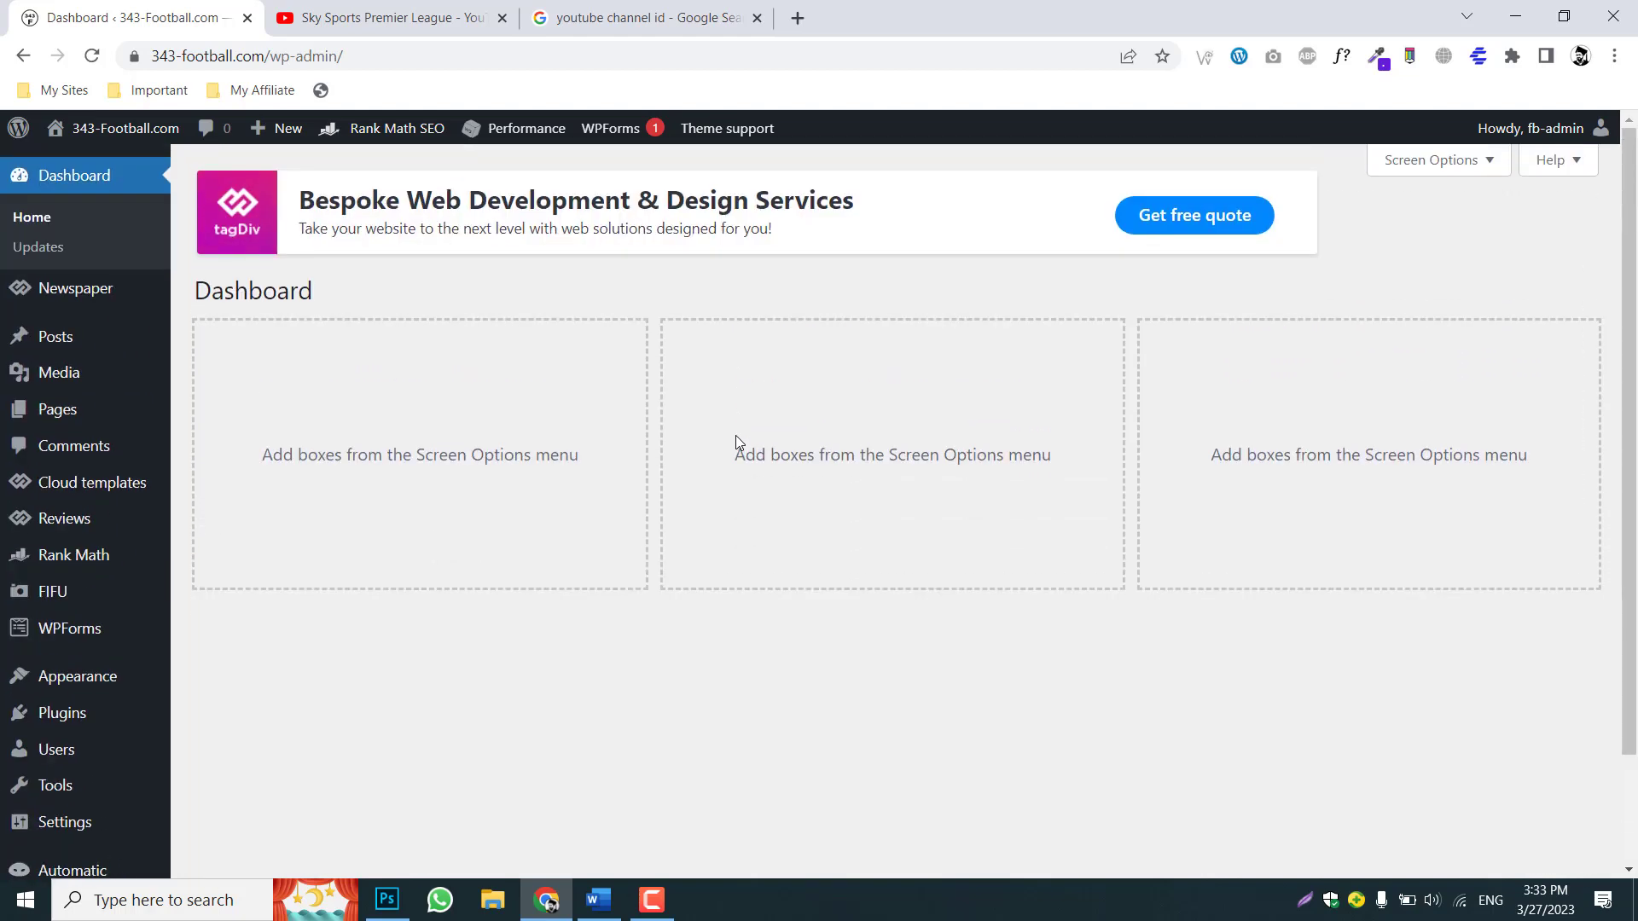
left_click(401, 11)
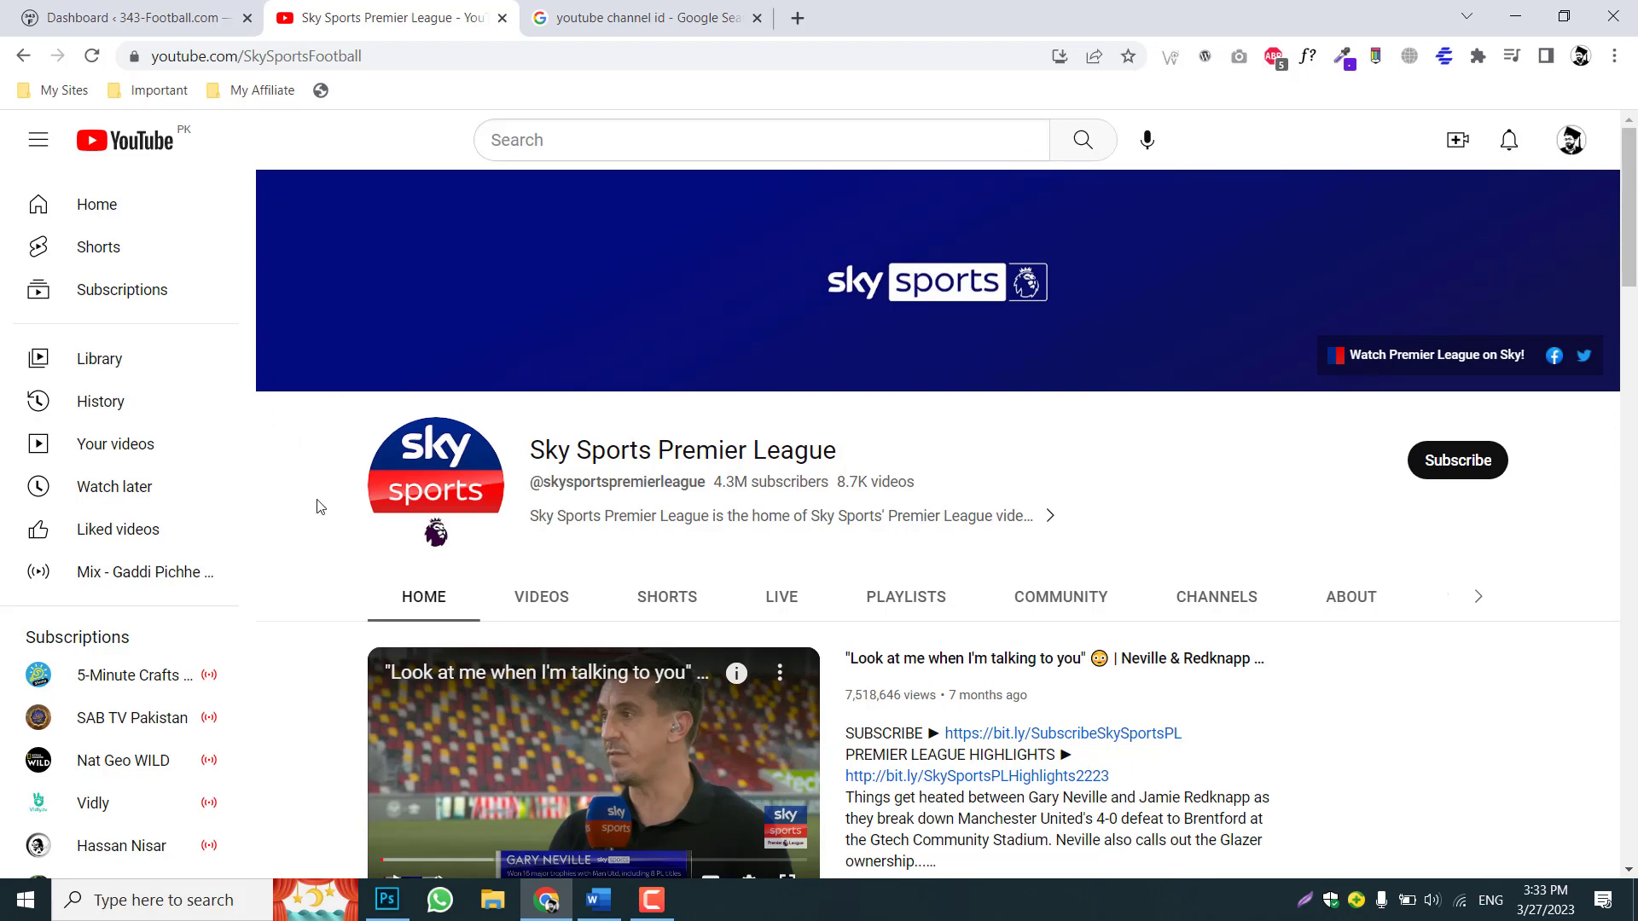
left_click(376, 54)
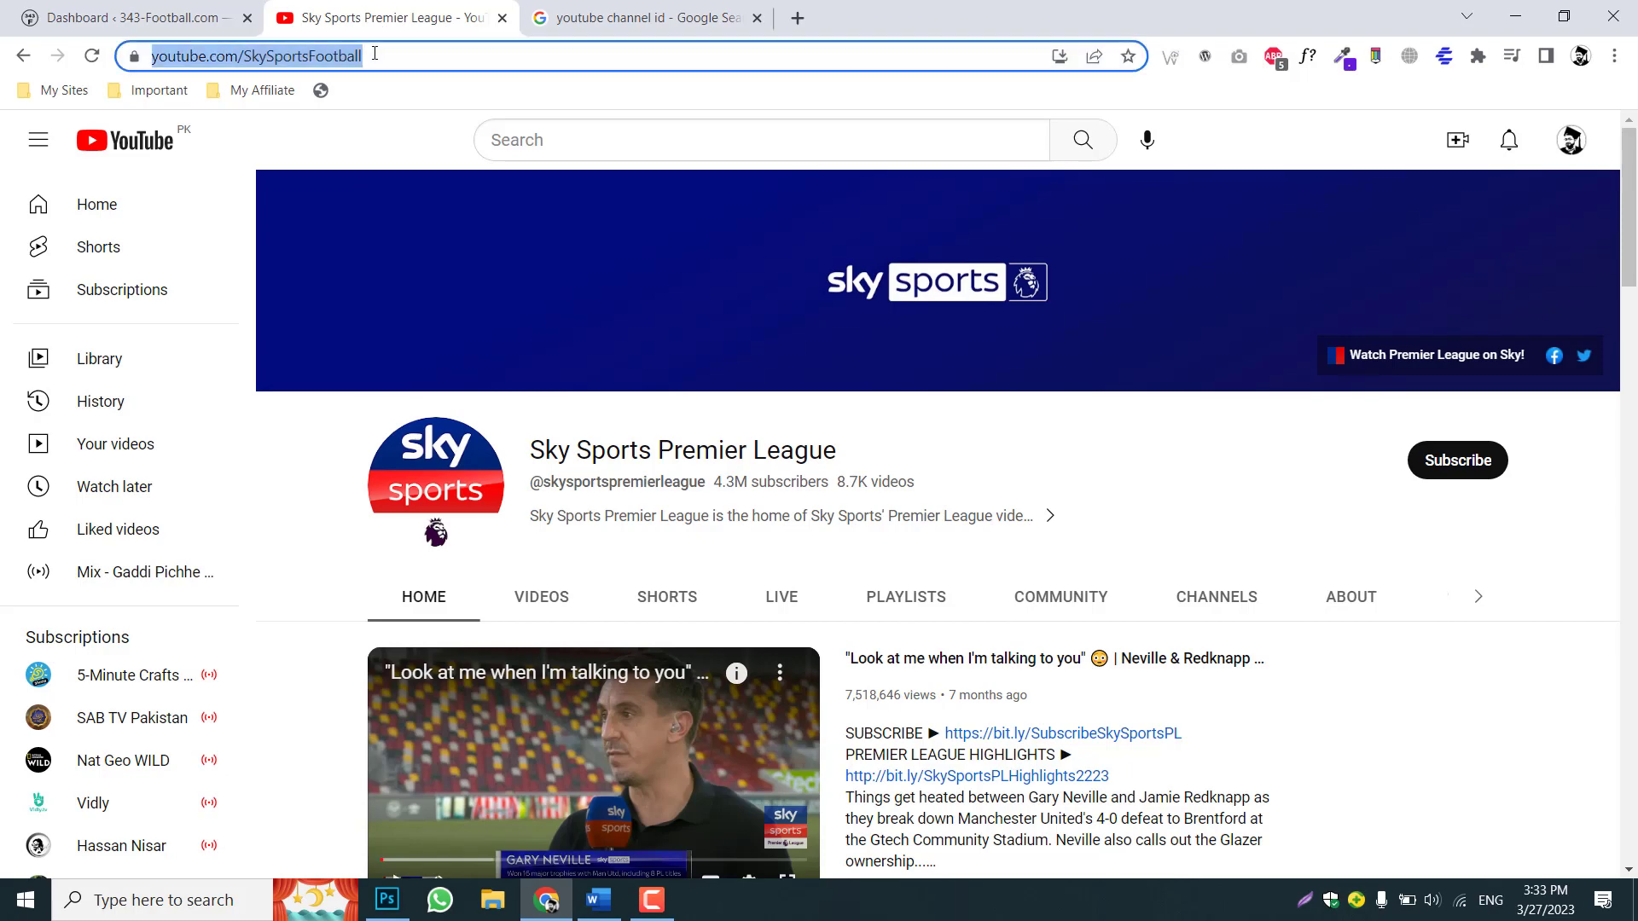
right_click(375, 53)
left_click(433, 201)
Open the Comment Picker 'YouTube Channel ID - Find Channel ID' result from the Google search.
key("ctrl+Tab")
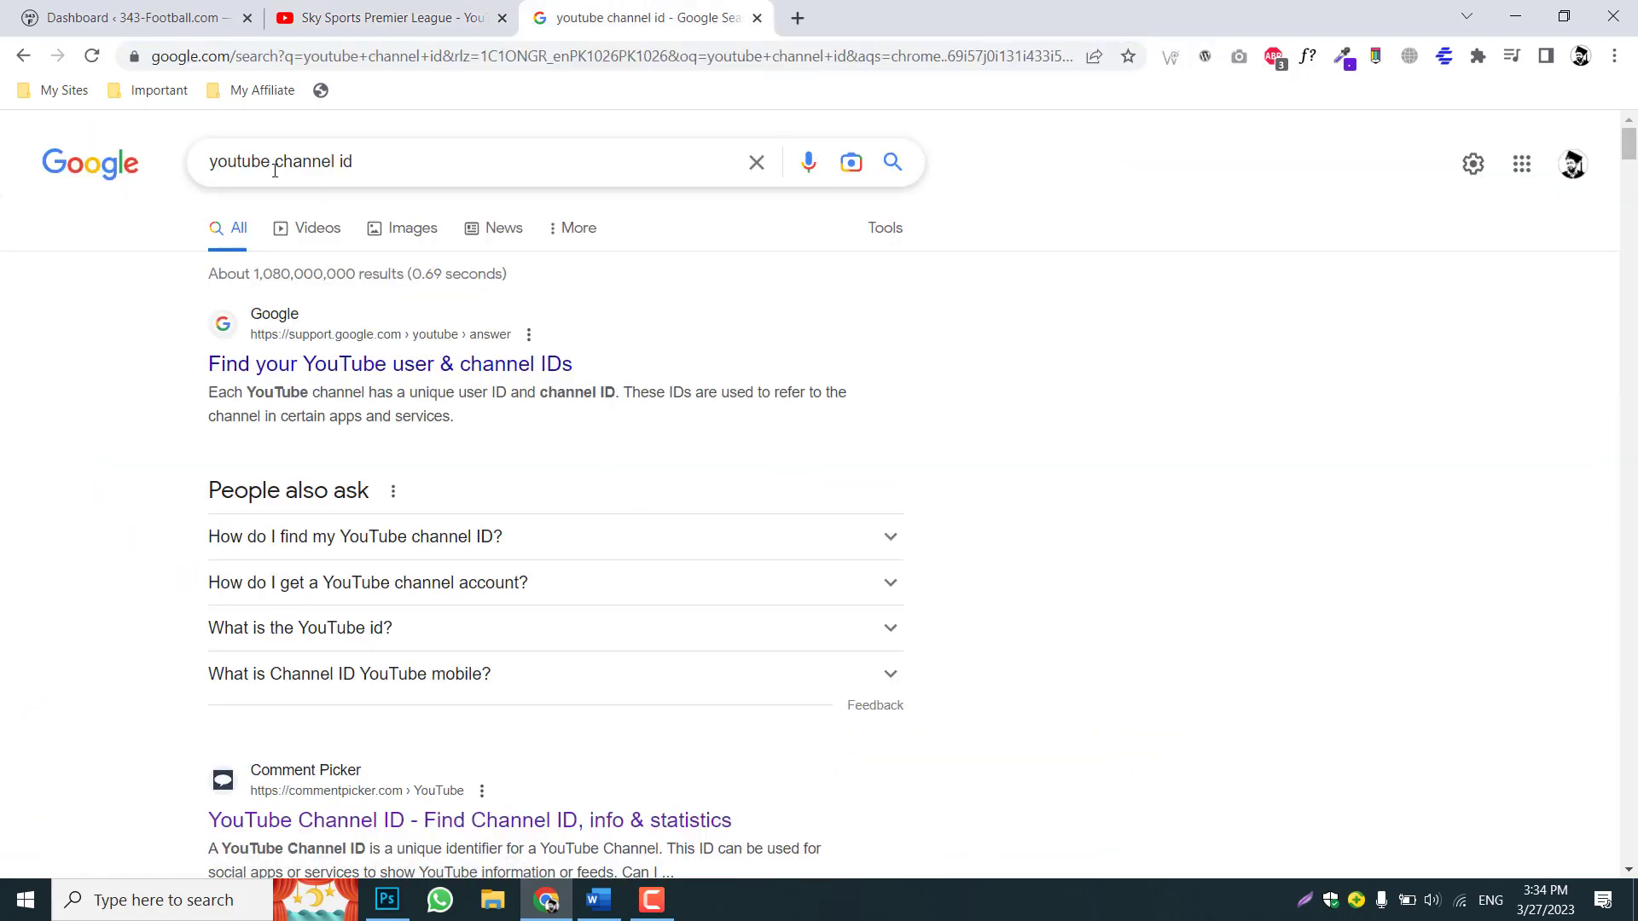
scroll(135, 395, "down", 2)
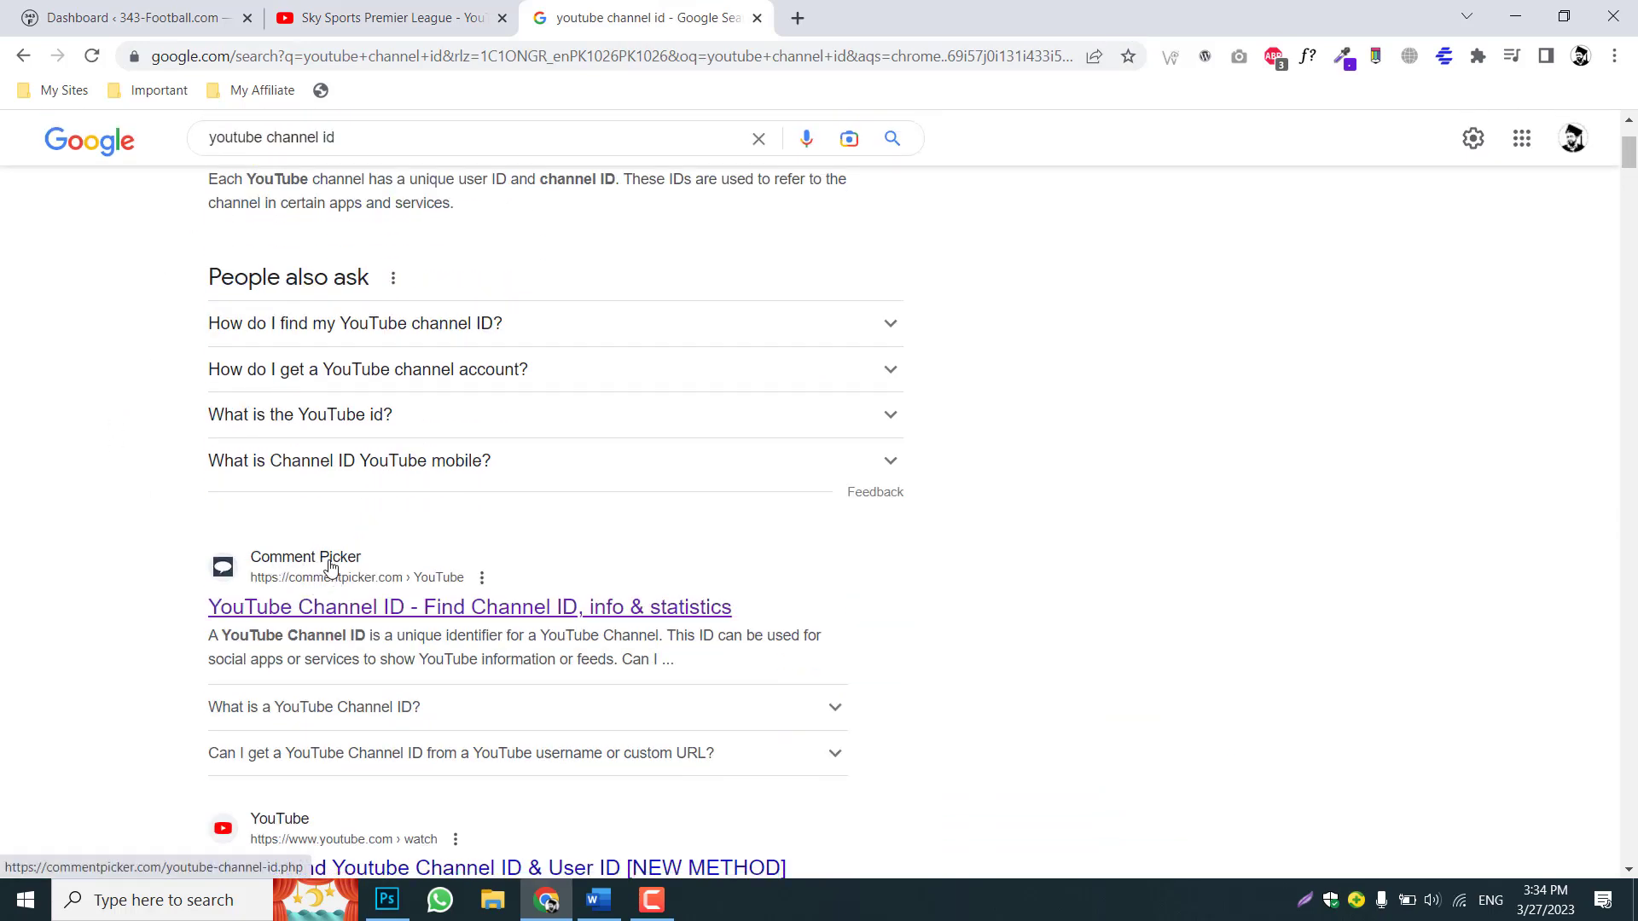
left_click(429, 614)
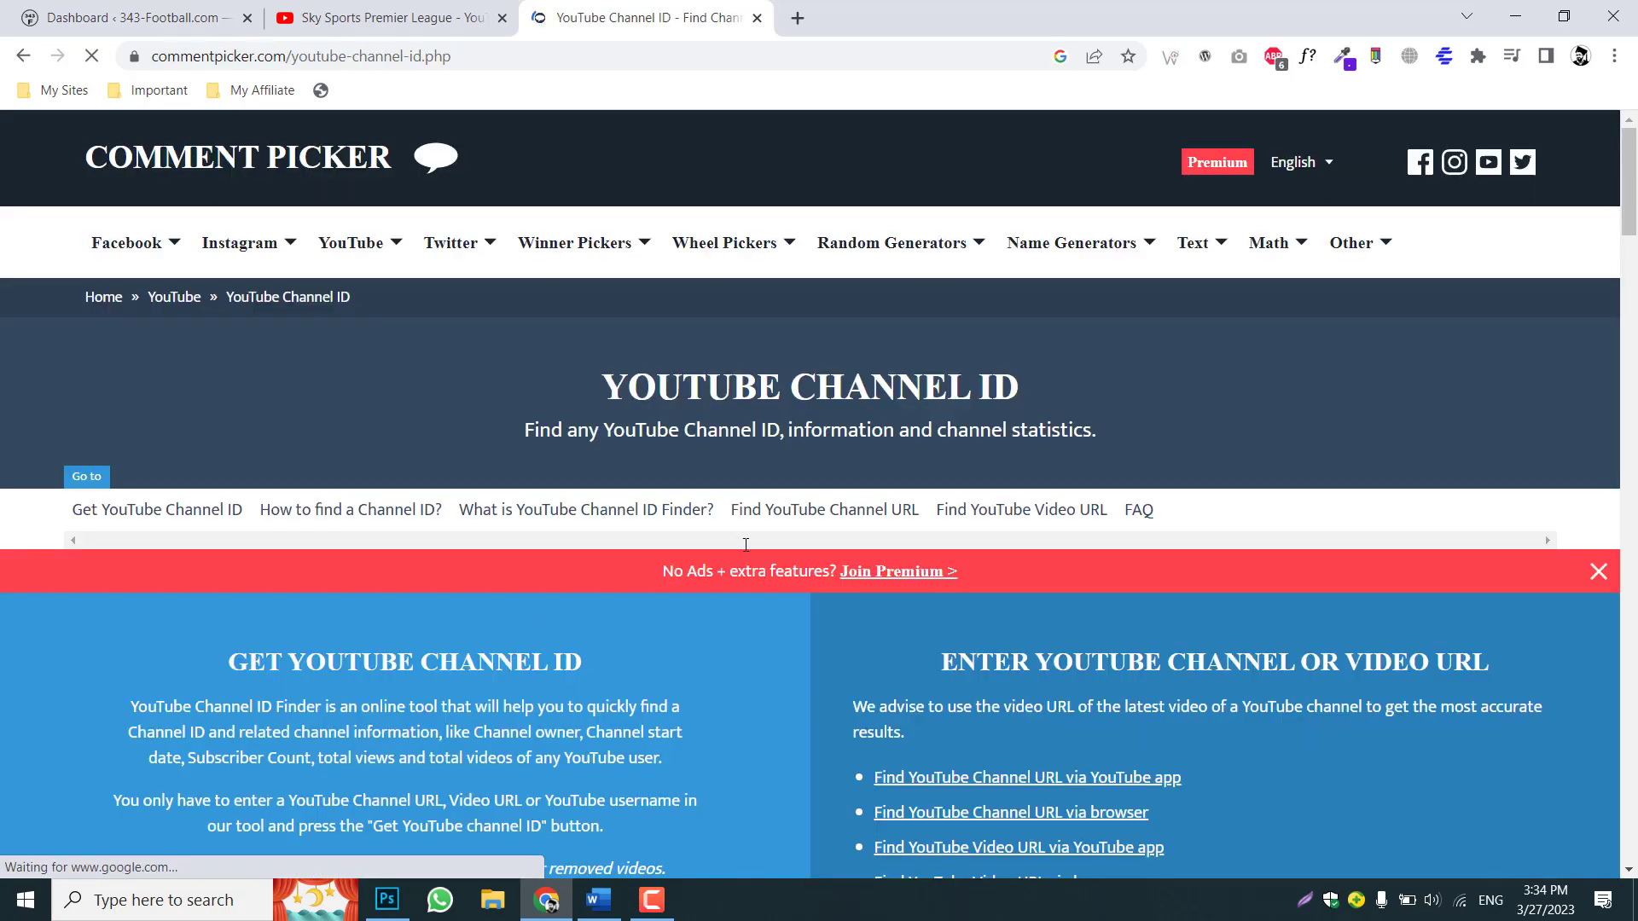
Look up the channel ID by pasting the Sky Sports Football address and answering the sum with 11.
scroll(743, 539, "down", 3)
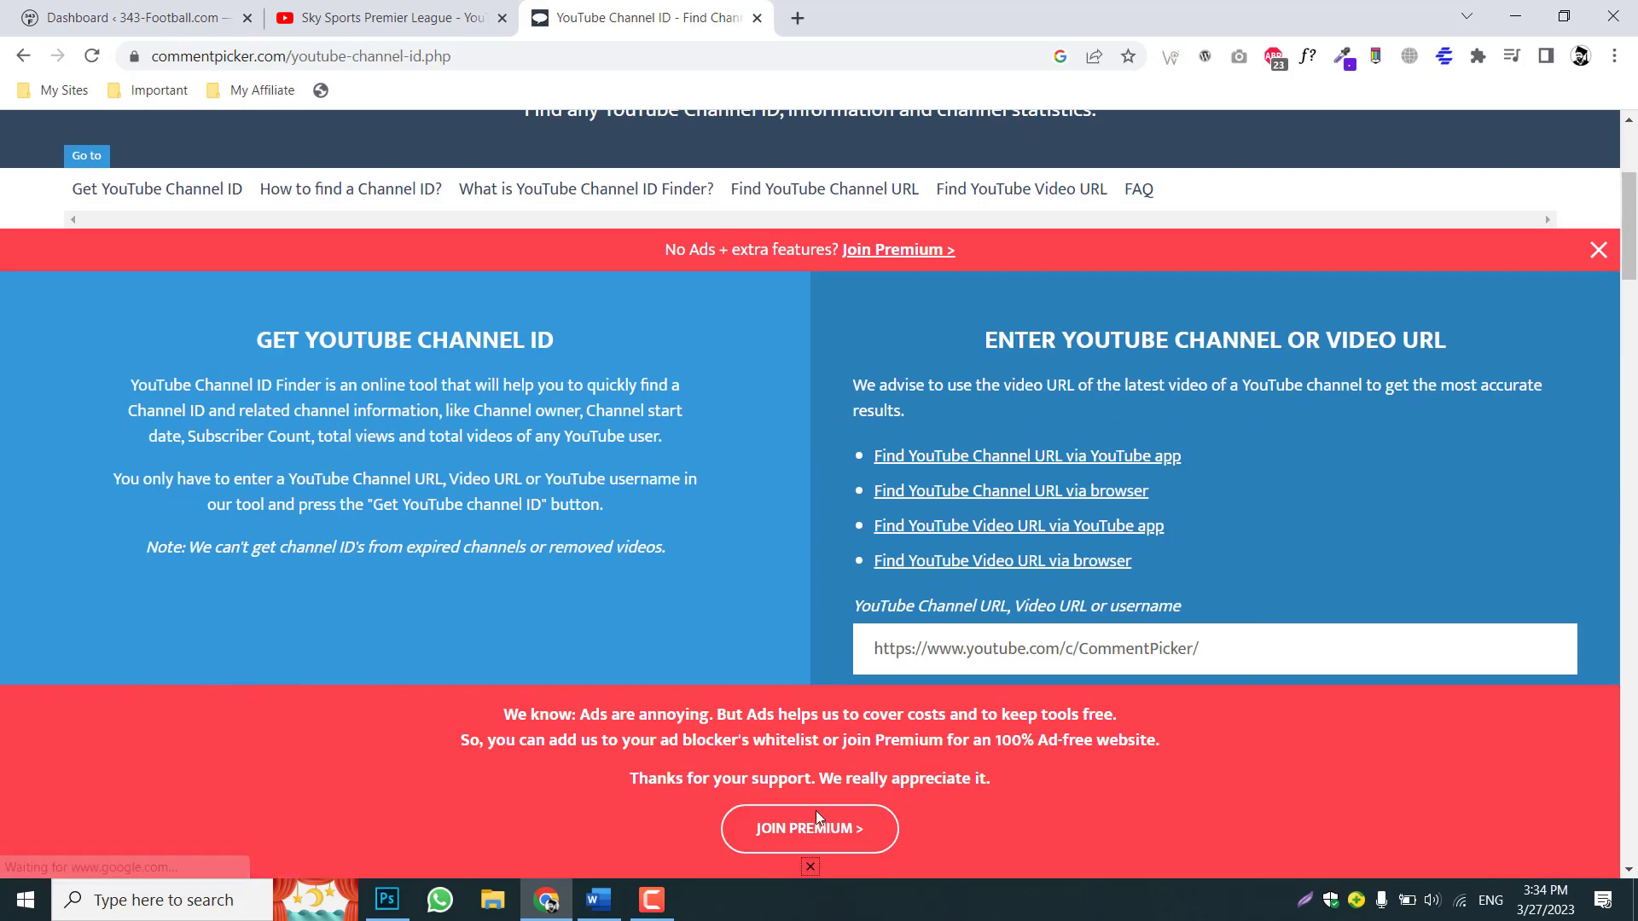
scroll(824, 783, "down", 1)
left_click(911, 546)
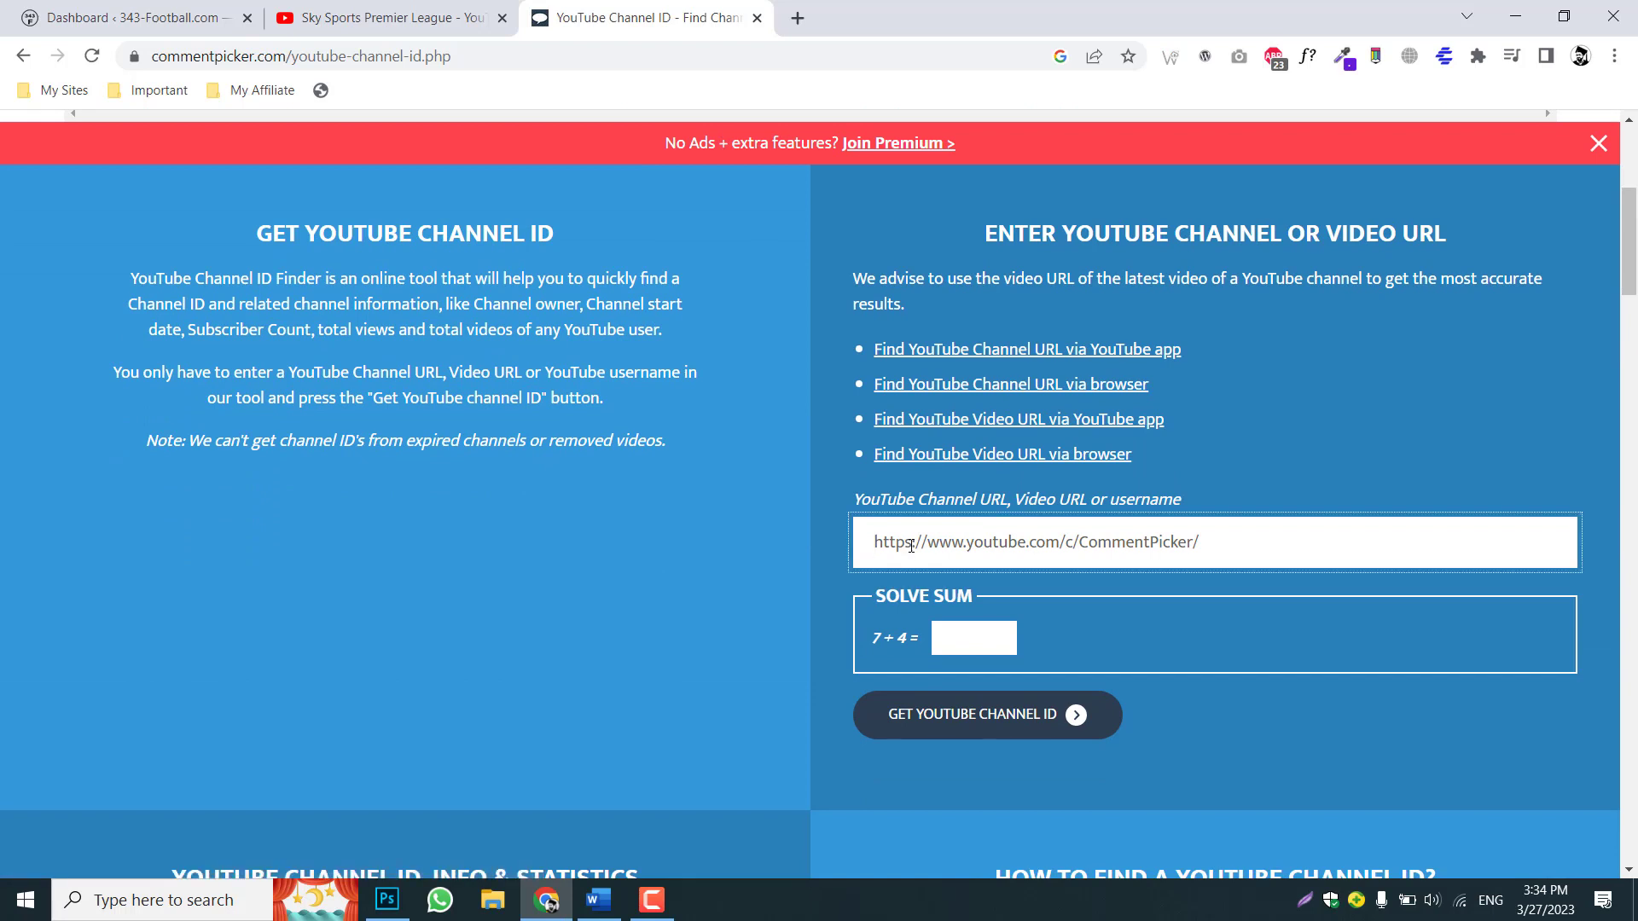
key("ctrl+v")
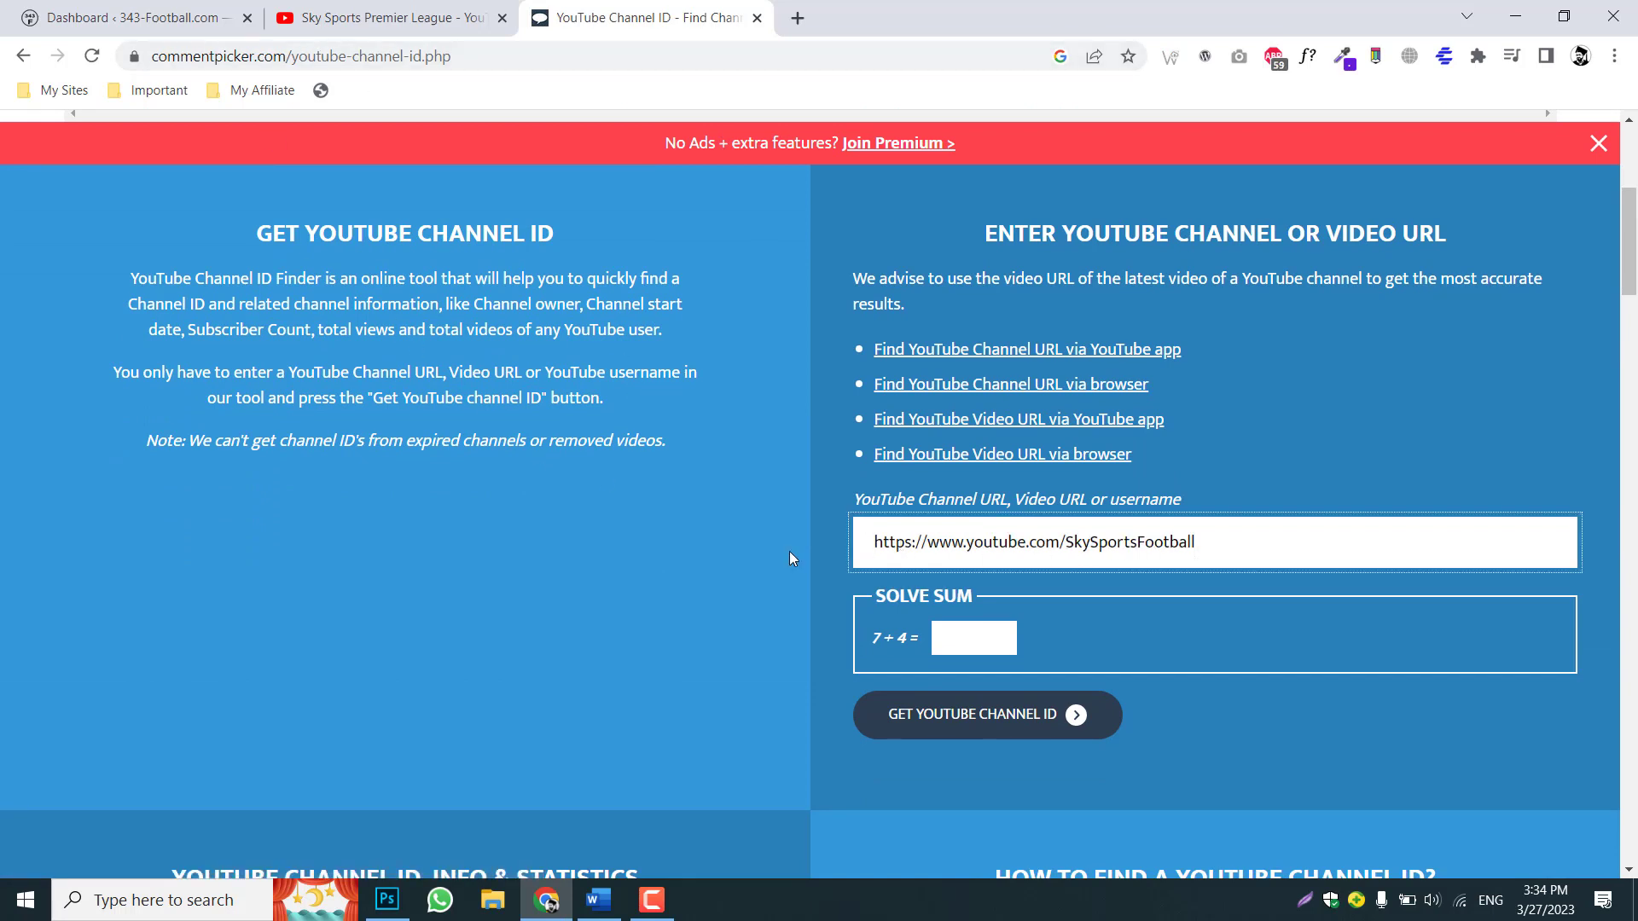
left_click(966, 637)
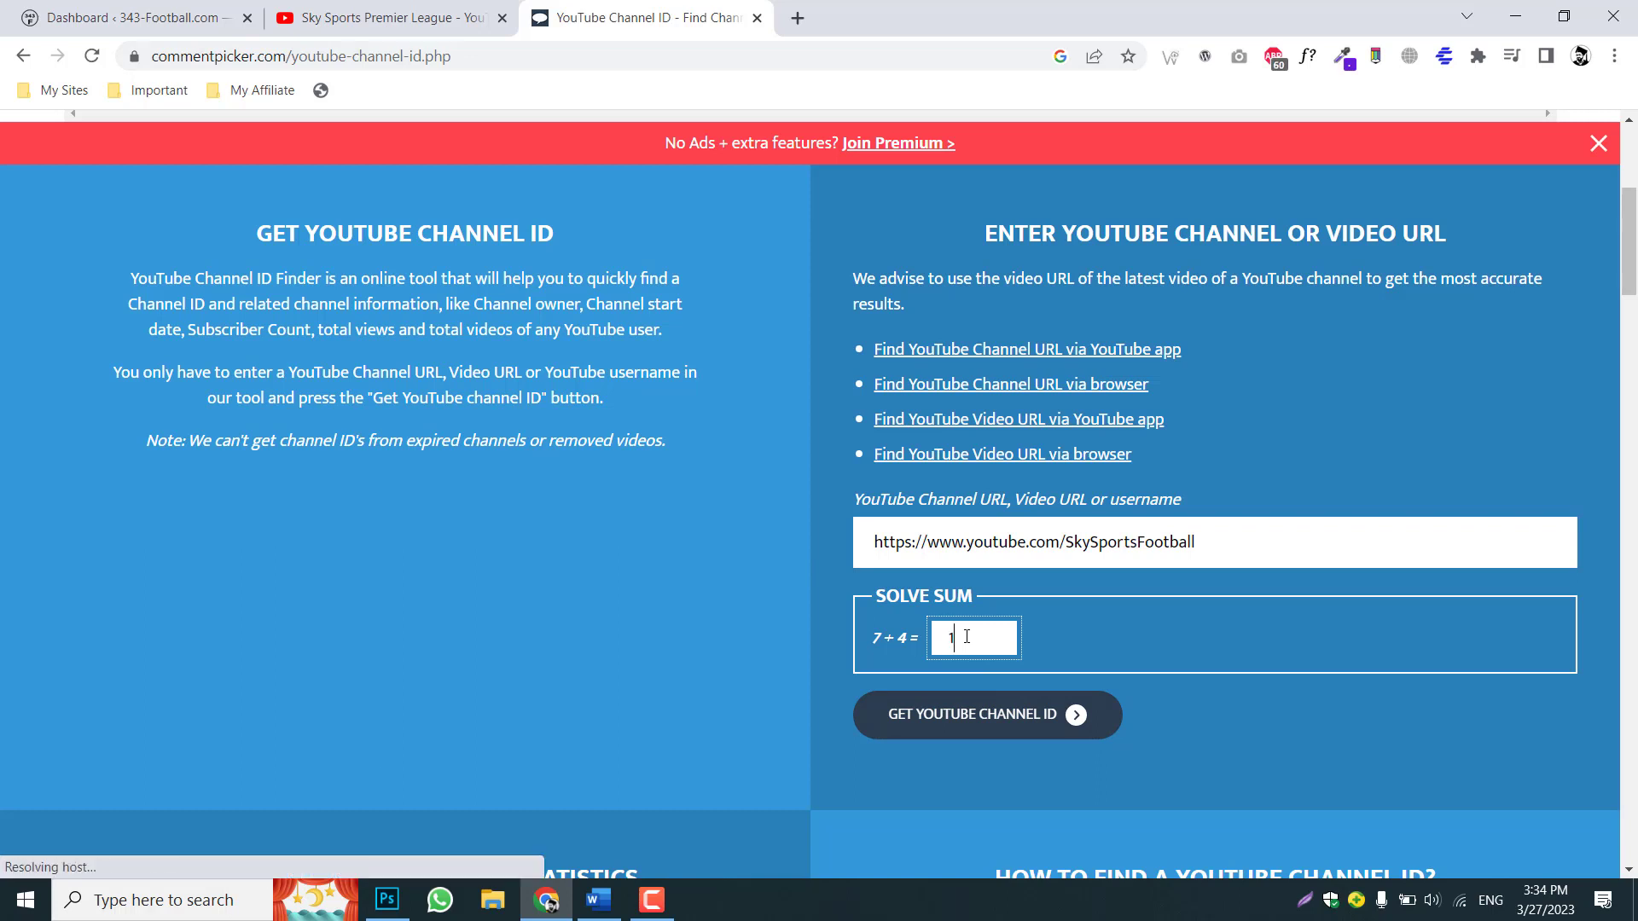
type("11")
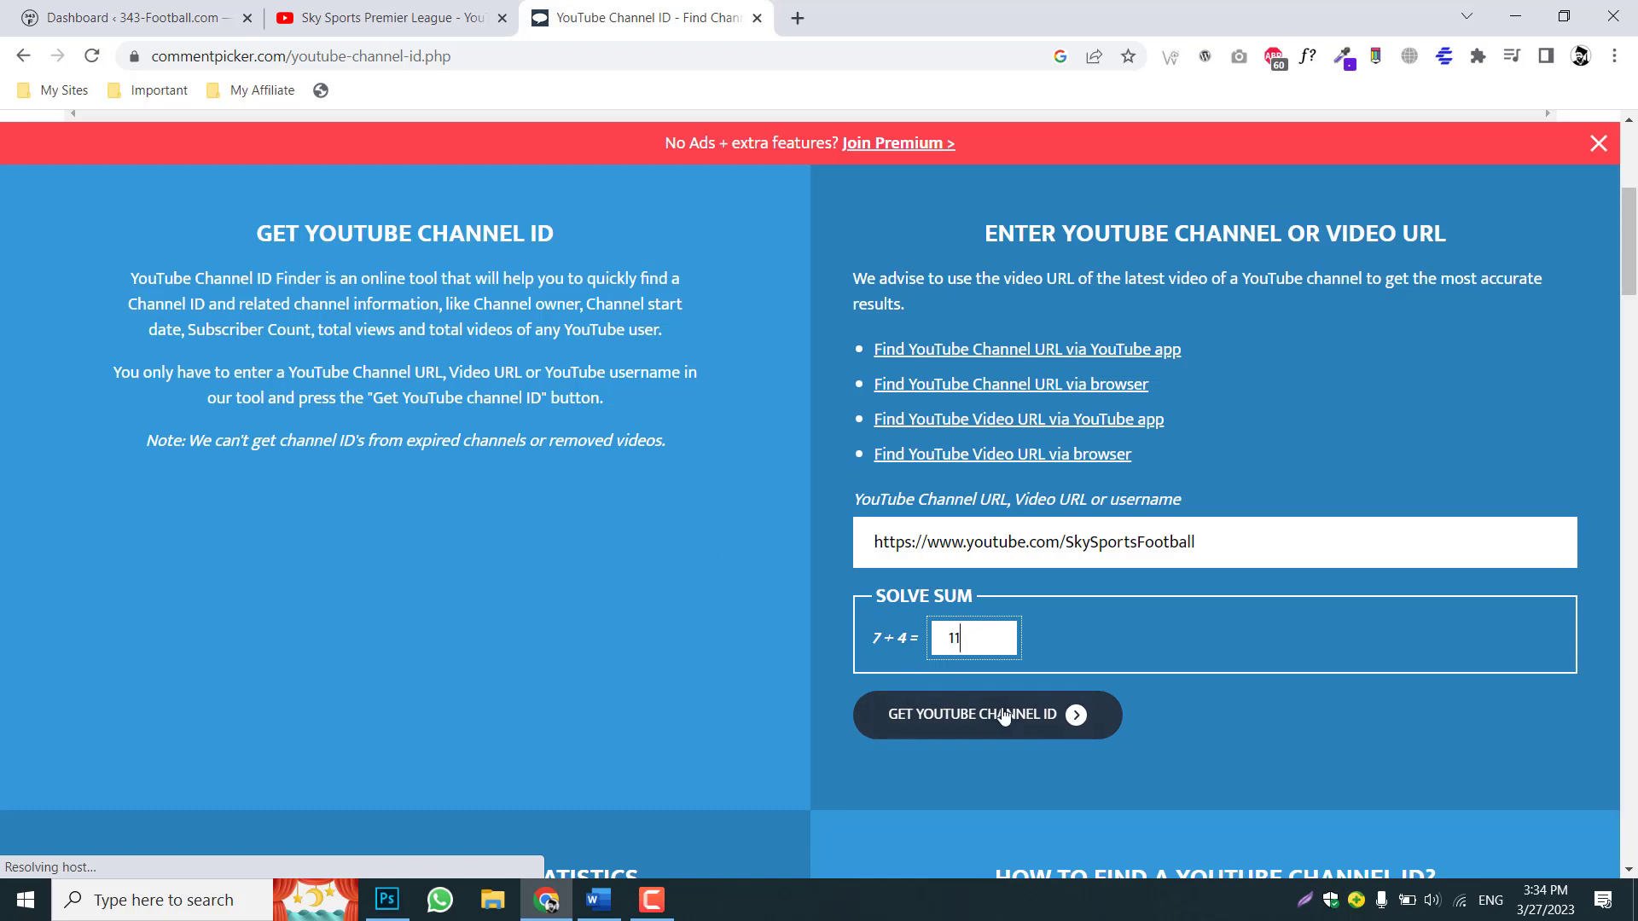
left_click(999, 715)
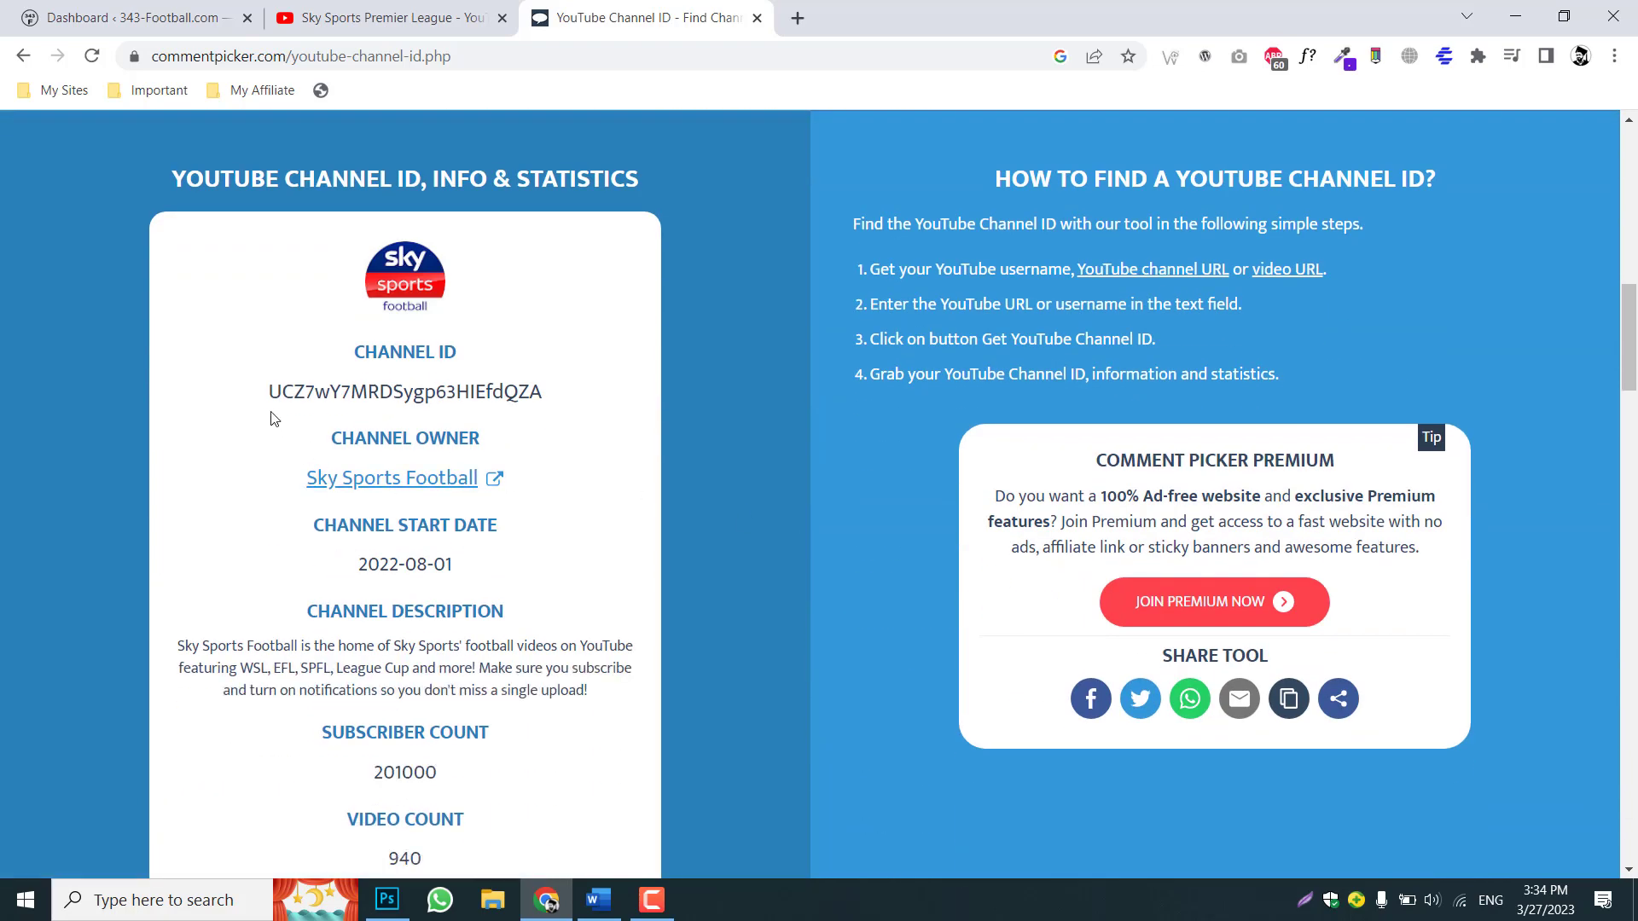
Select the Sky Sports Football channel link in the results for copying.
left_click_drag(272, 391, 546, 411)
left_click(300, 385)
left_click_drag(306, 479, 478, 478)
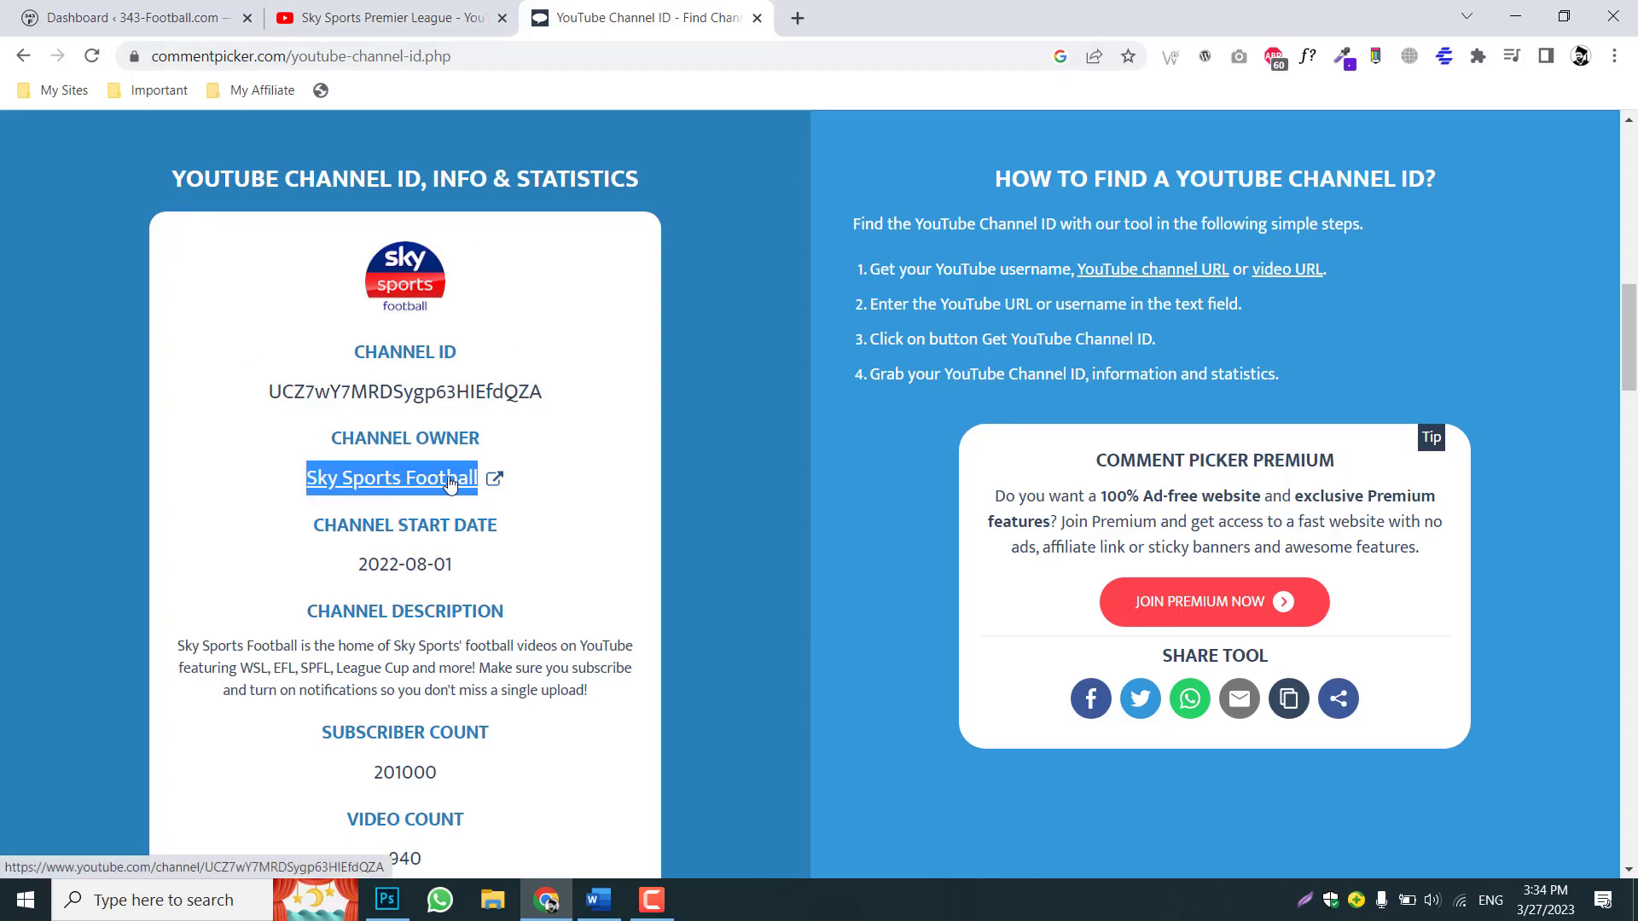
right_click(449, 483)
Copy the channel link, then start a new campaign from Automatic > All Campaigns in WordPress.
left_click(512, 637)
left_click(640, 486)
left_click(137, 17)
scroll(331, 417, "down", 2)
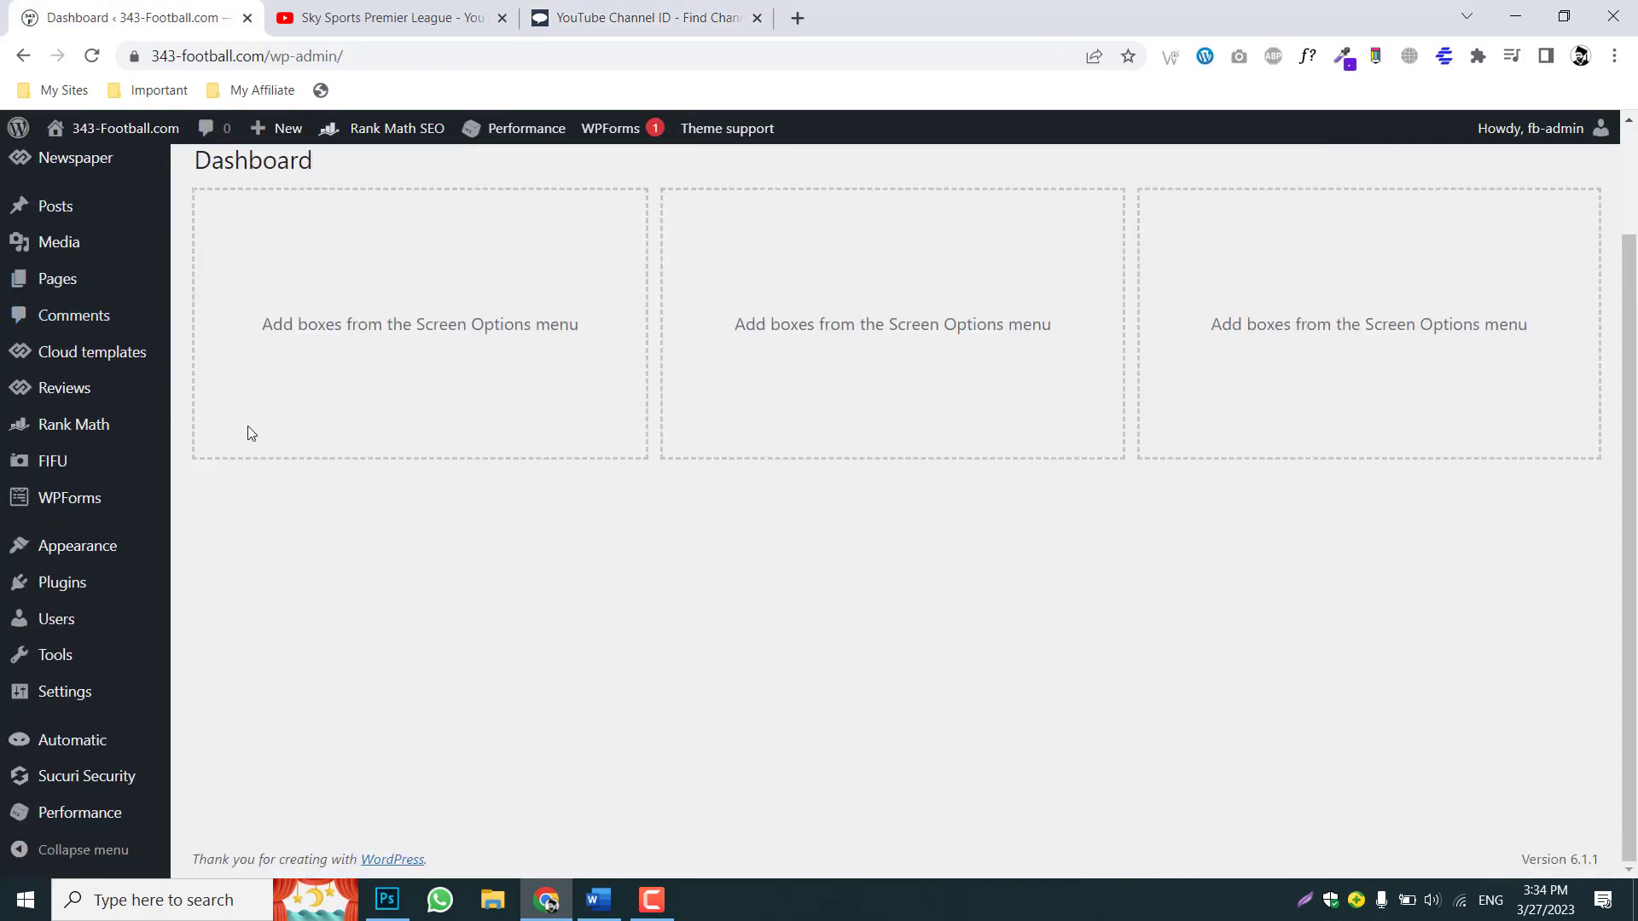
scroll(252, 433, "up", 2)
scroll(98, 529, "down", 2)
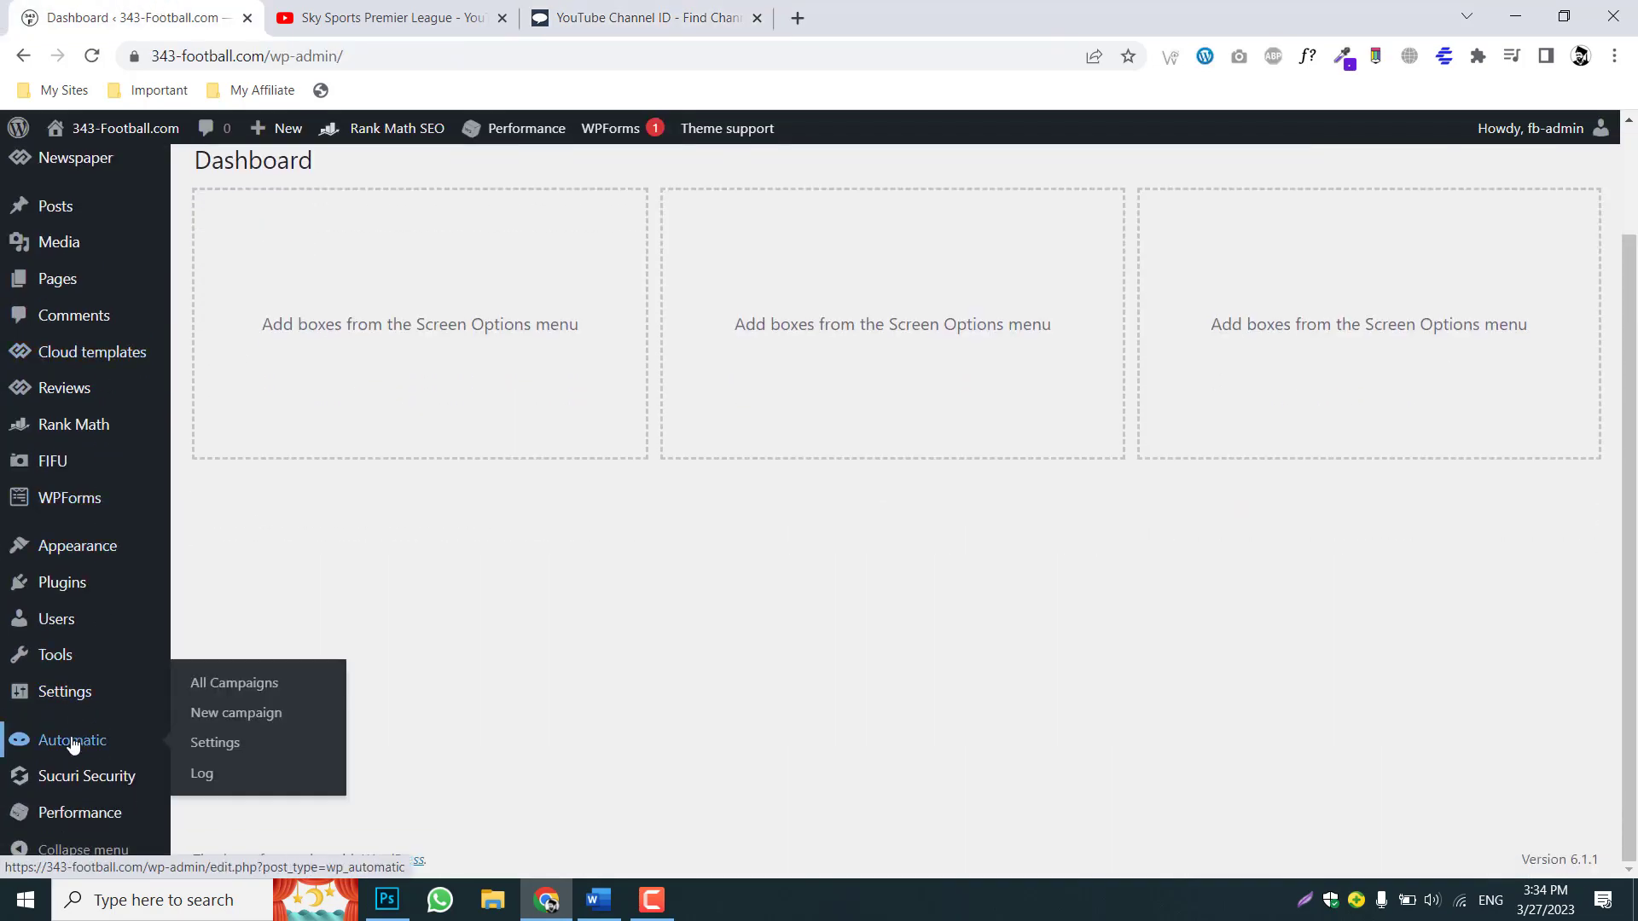
left_click(82, 751)
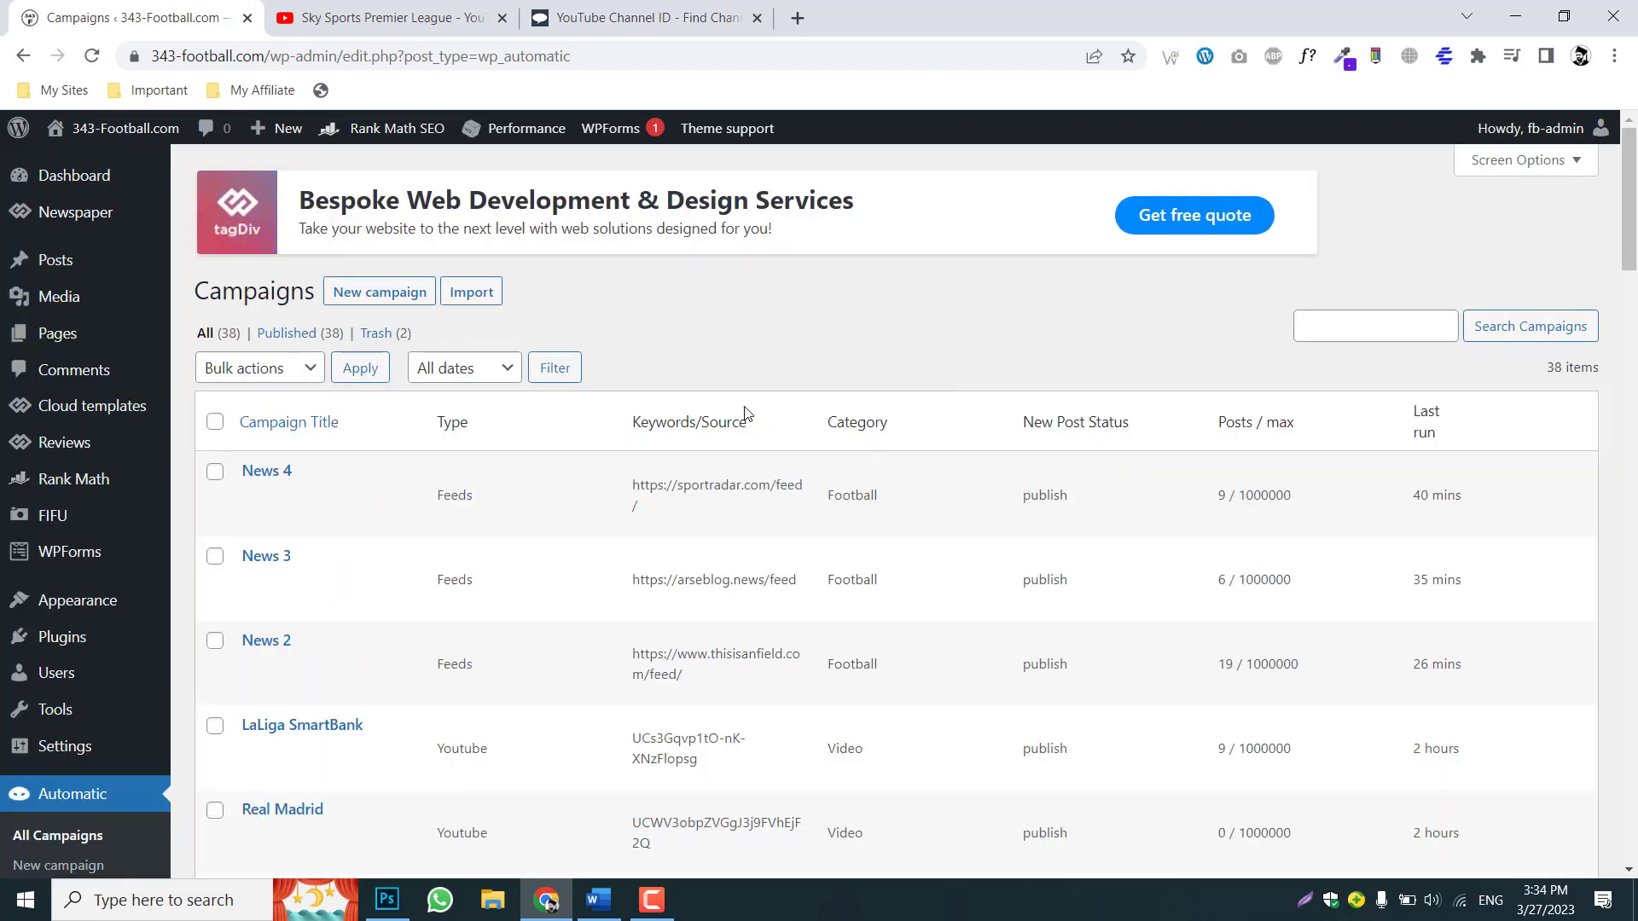
left_click(364, 295)
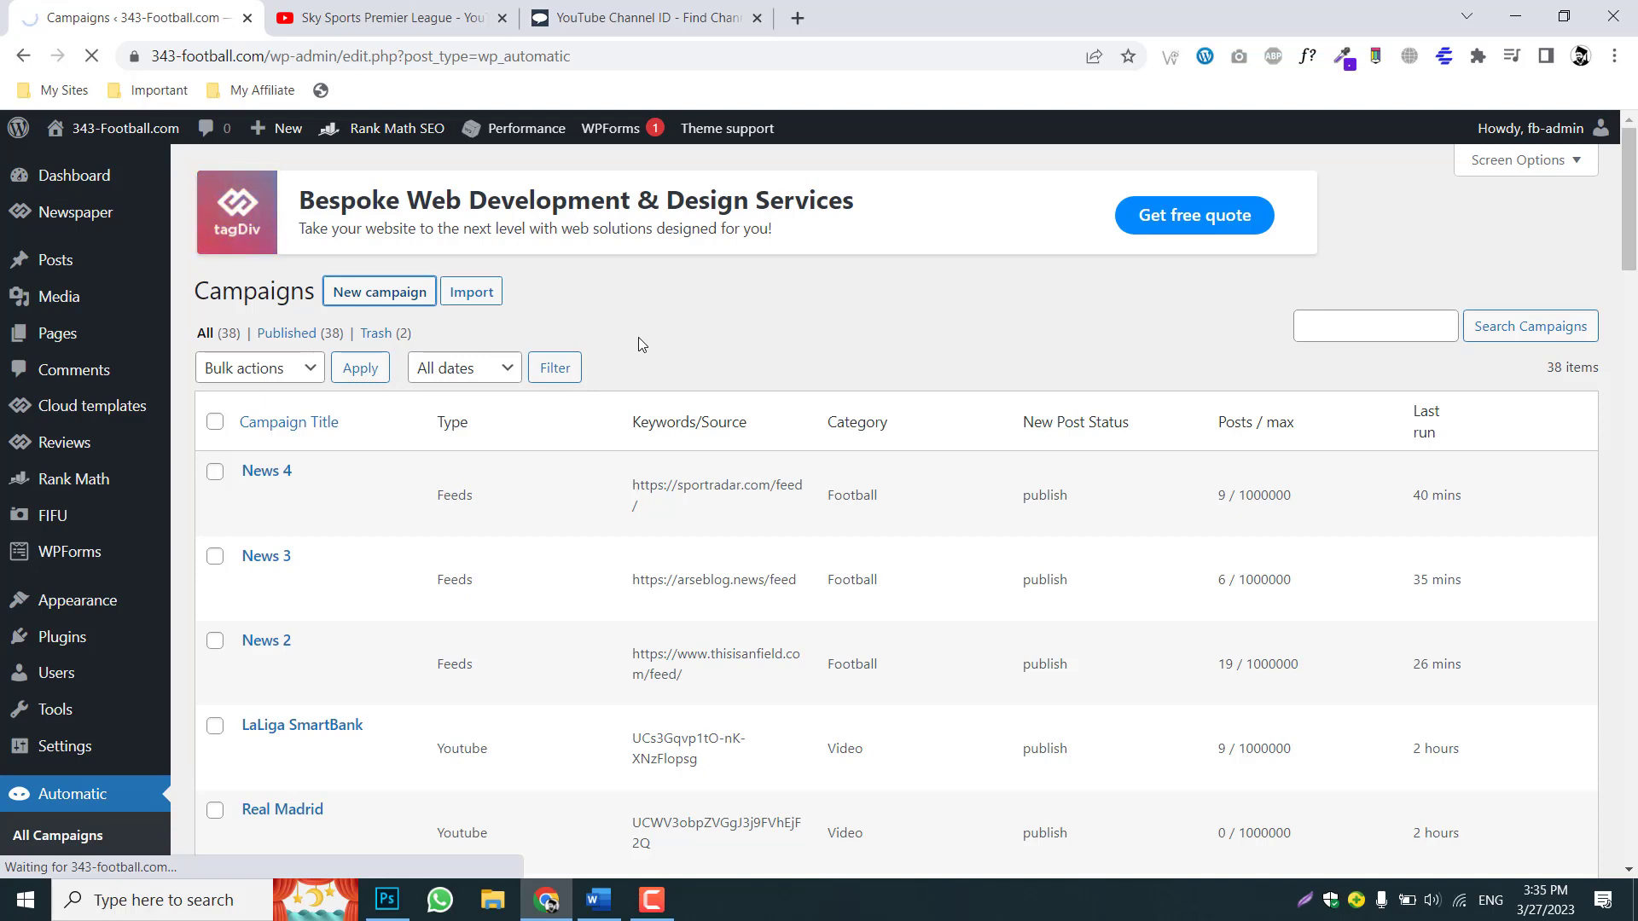
mouse_move(652, 900)
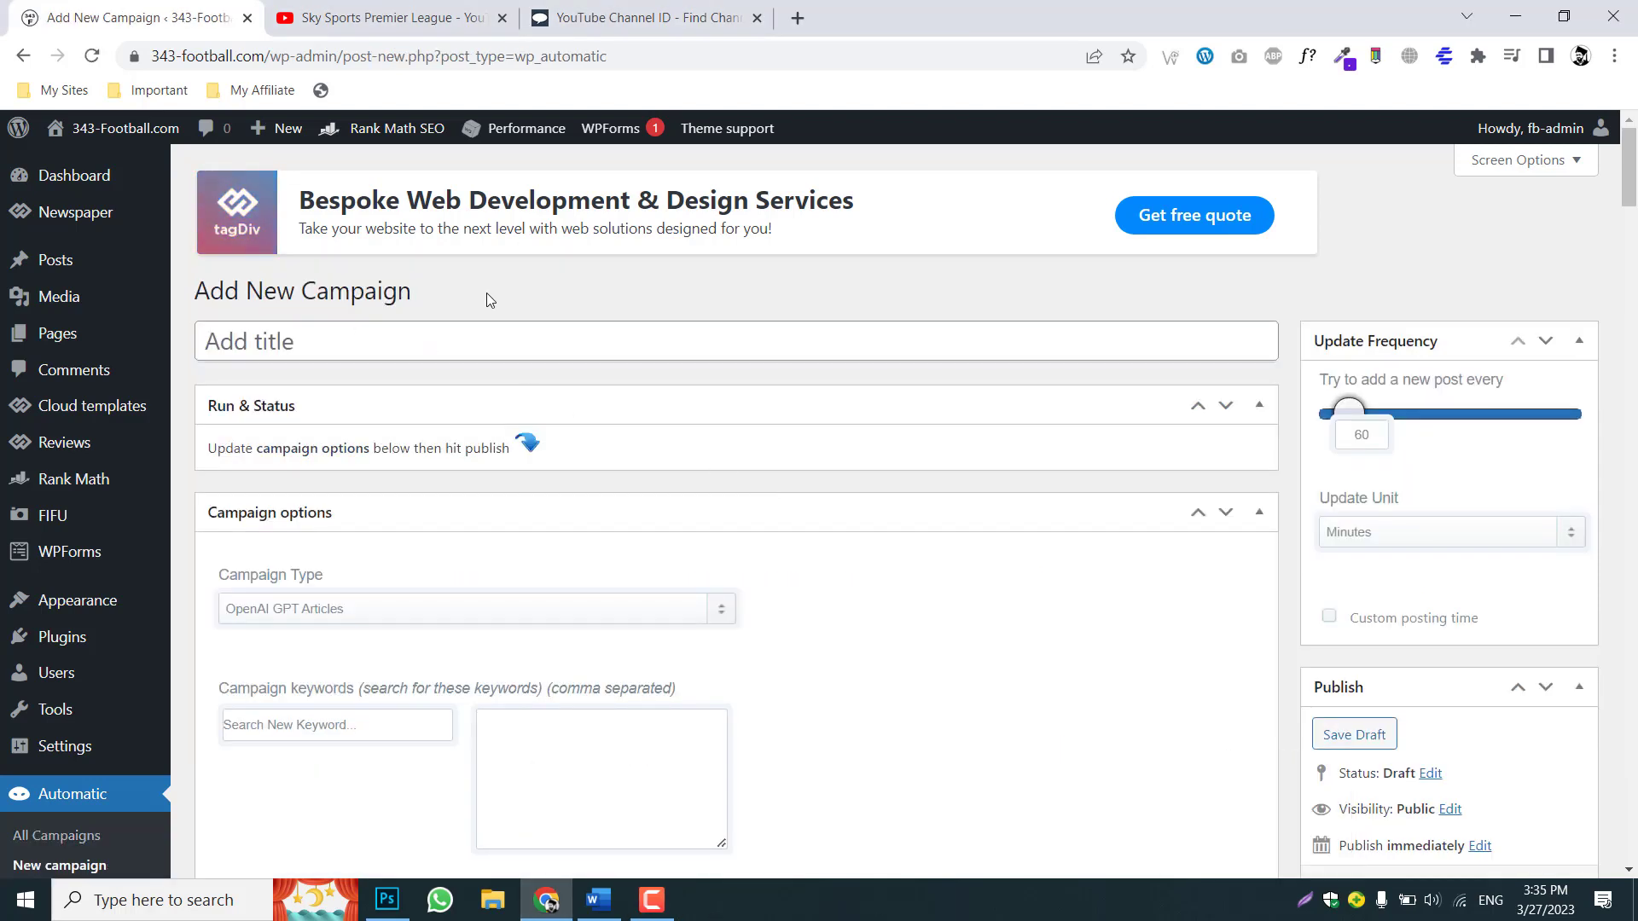
Title the campaign 'Sky Sports Football' and copy the channel ID from Comment Picker.
left_click(556, 343)
key("ctrl+v")
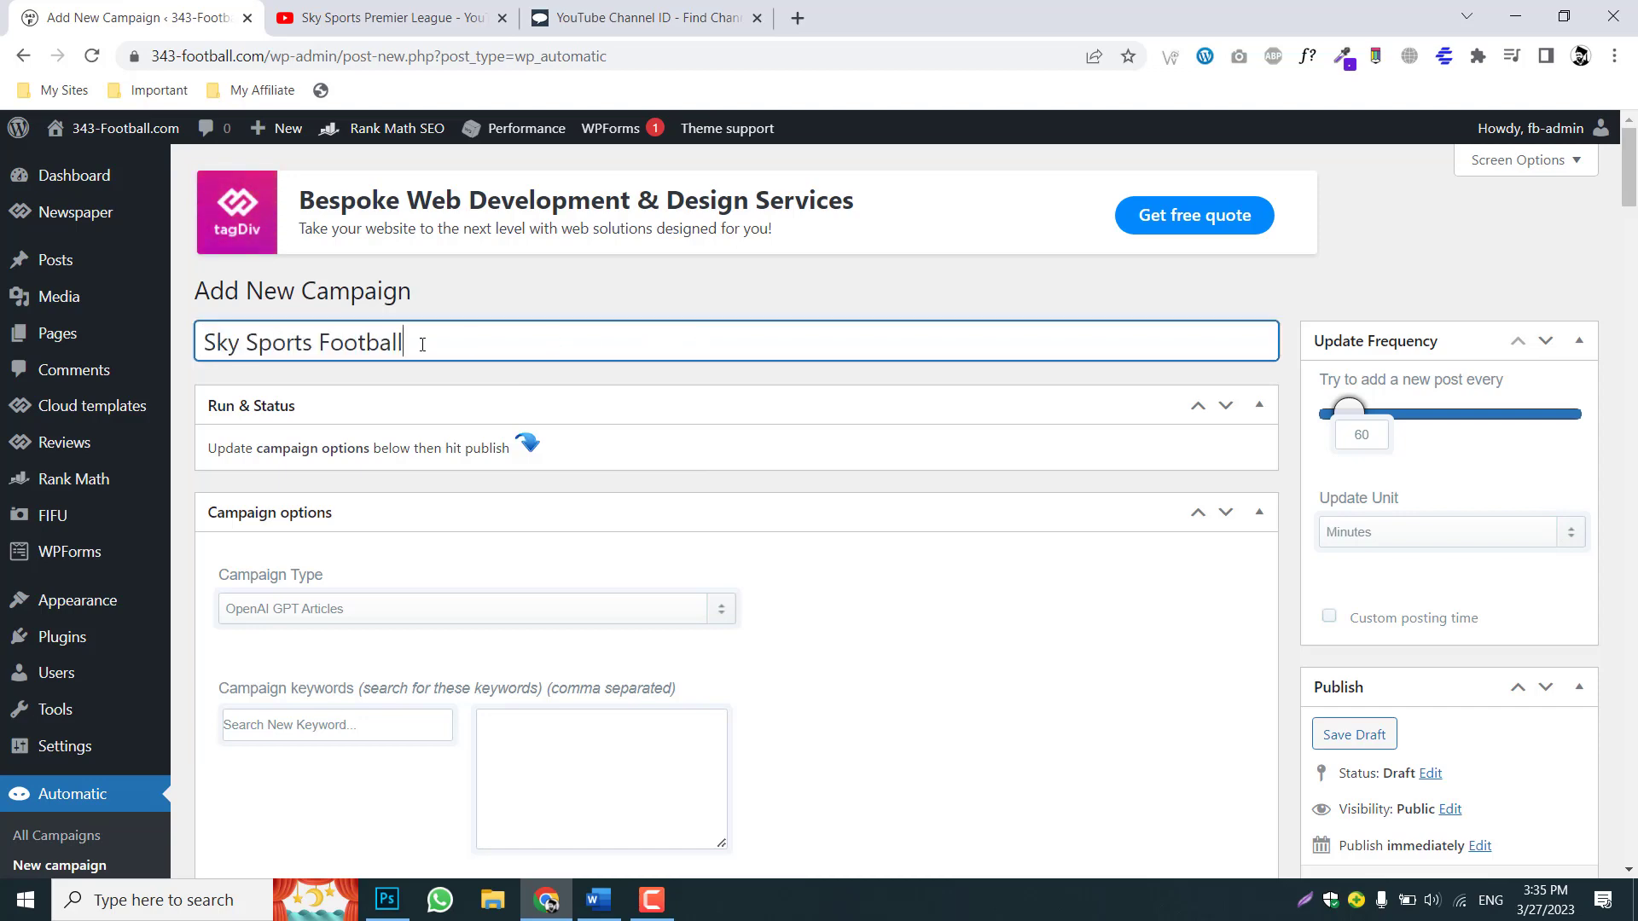
left_click(597, 17)
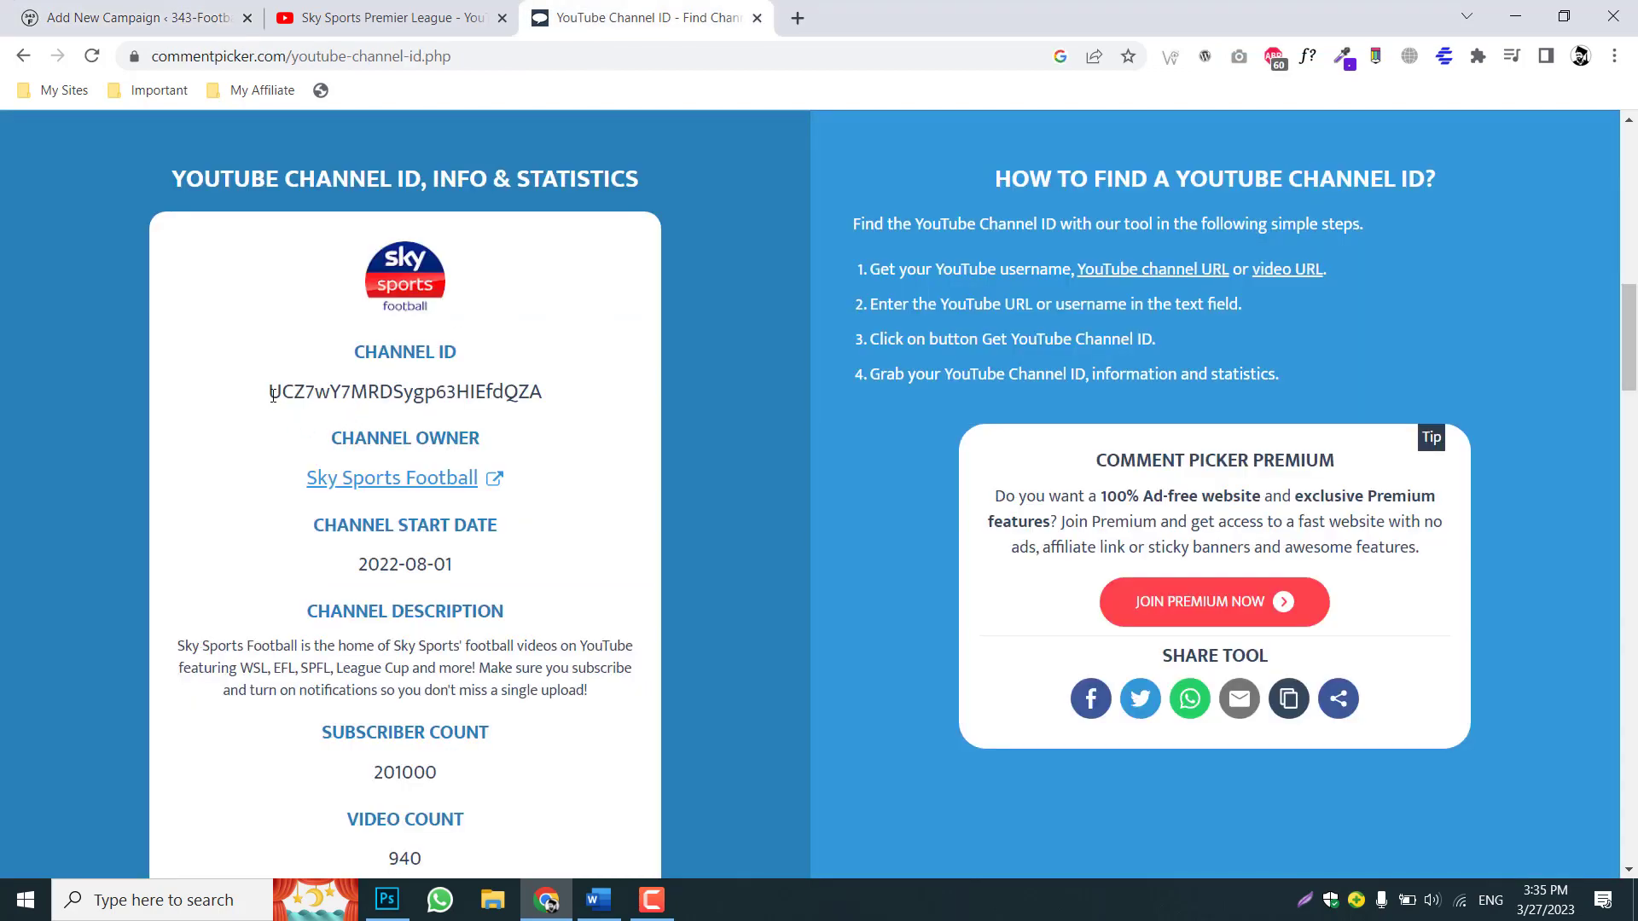
left_click_drag(273, 394, 554, 393)
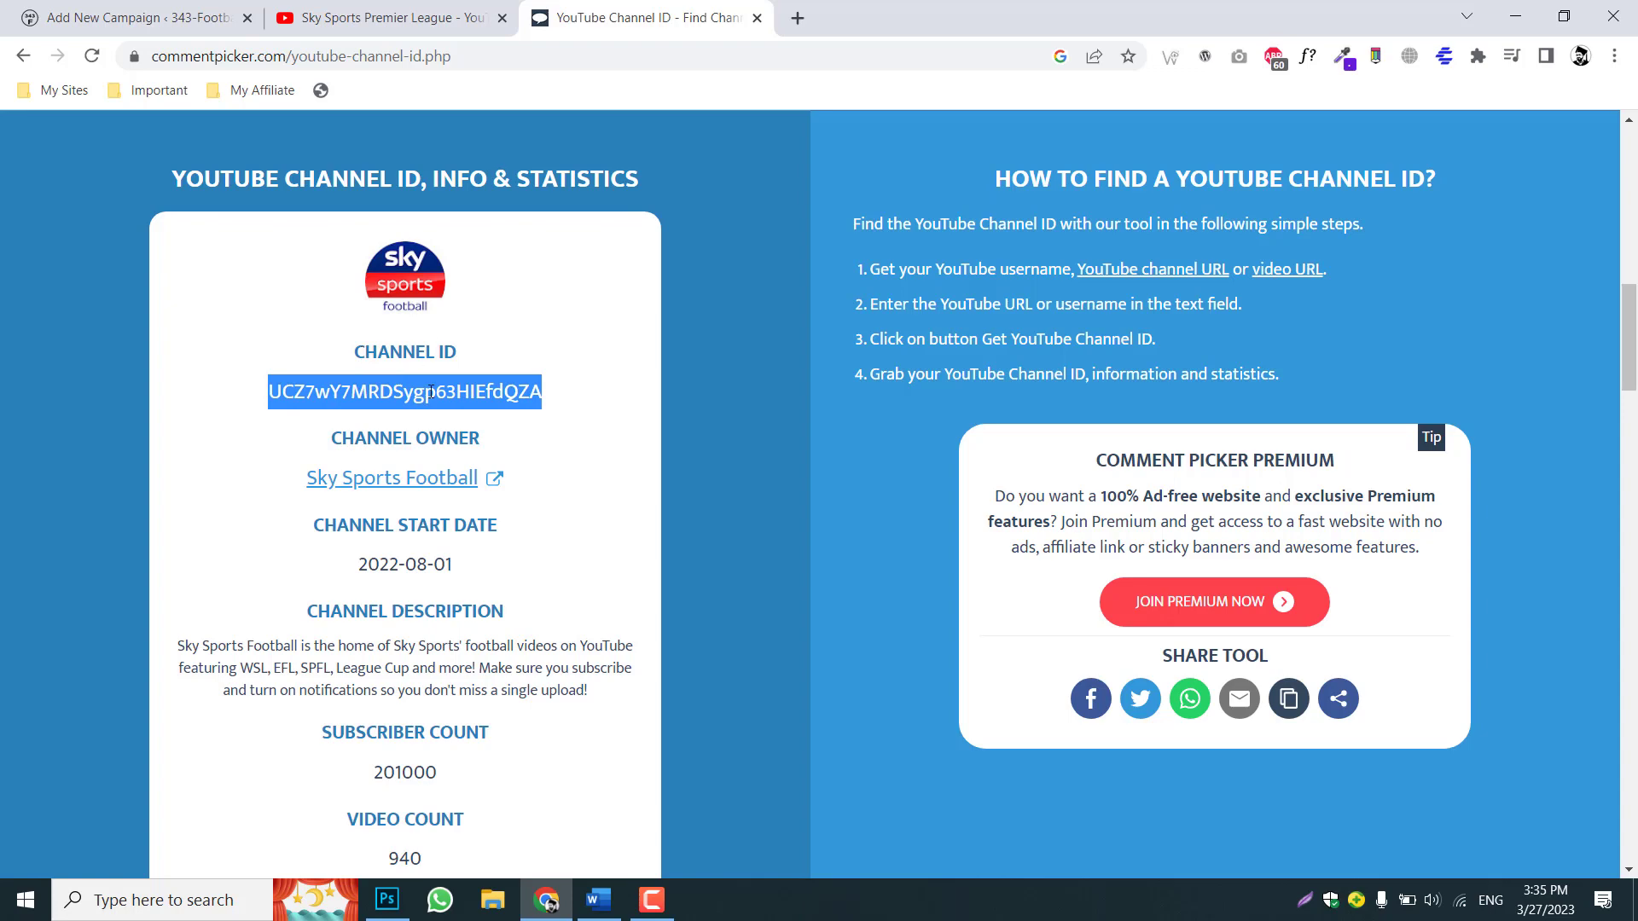
right_click(431, 392)
left_click(443, 413)
Return to the new campaign form and open the Campaign Type list.
left_click(554, 419)
key("ctrl+1")
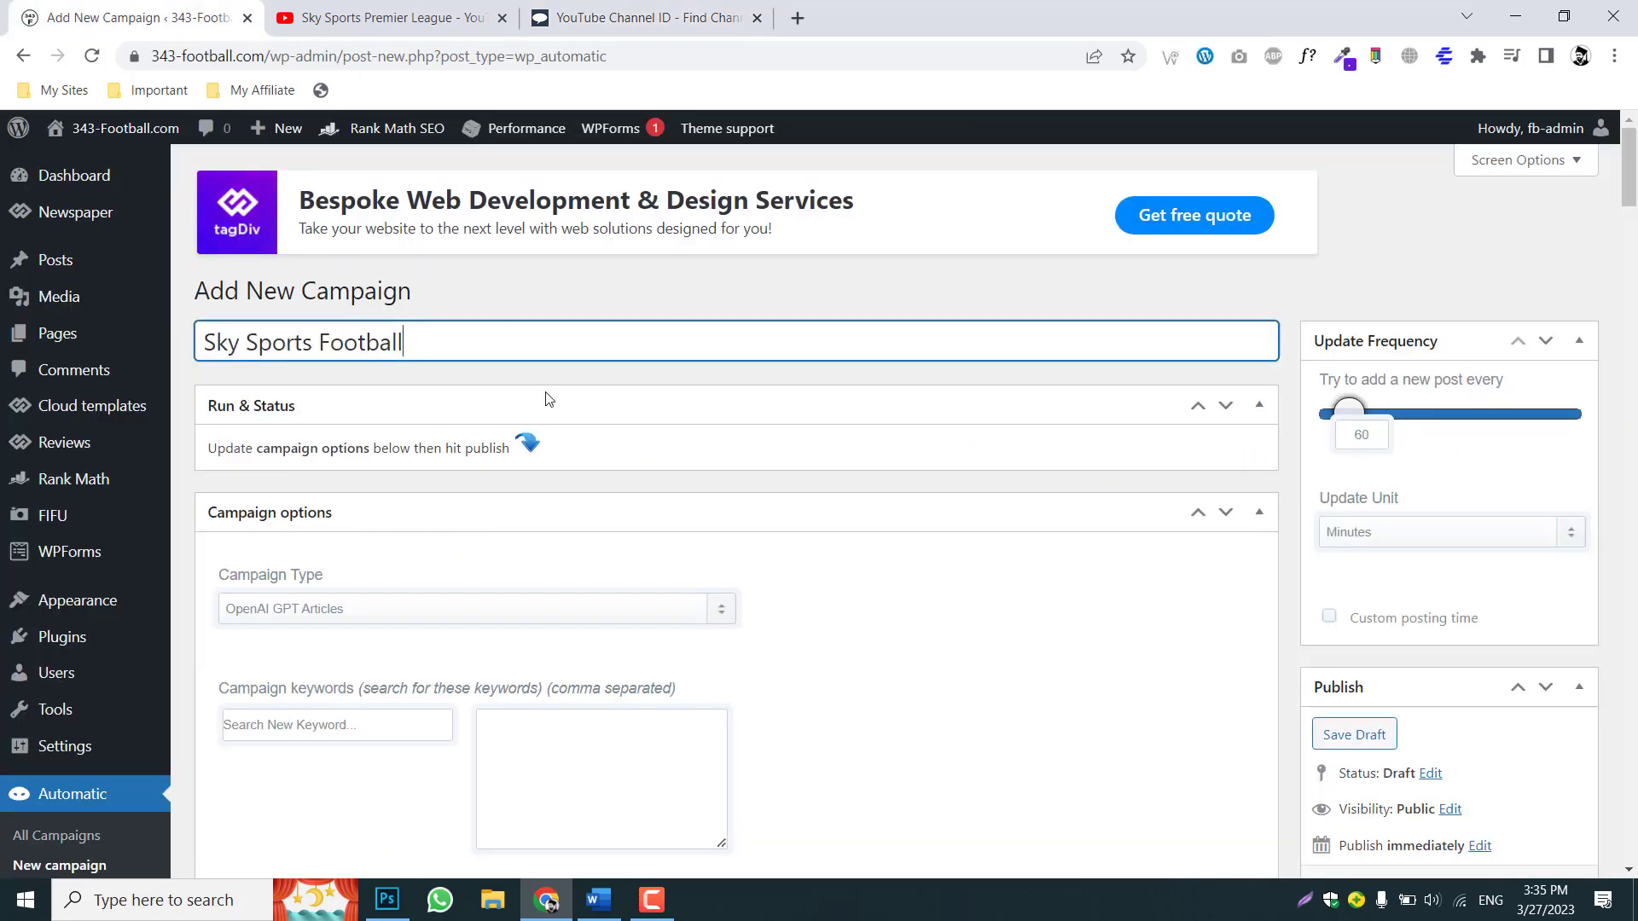
scroll(558, 424, "down", 3)
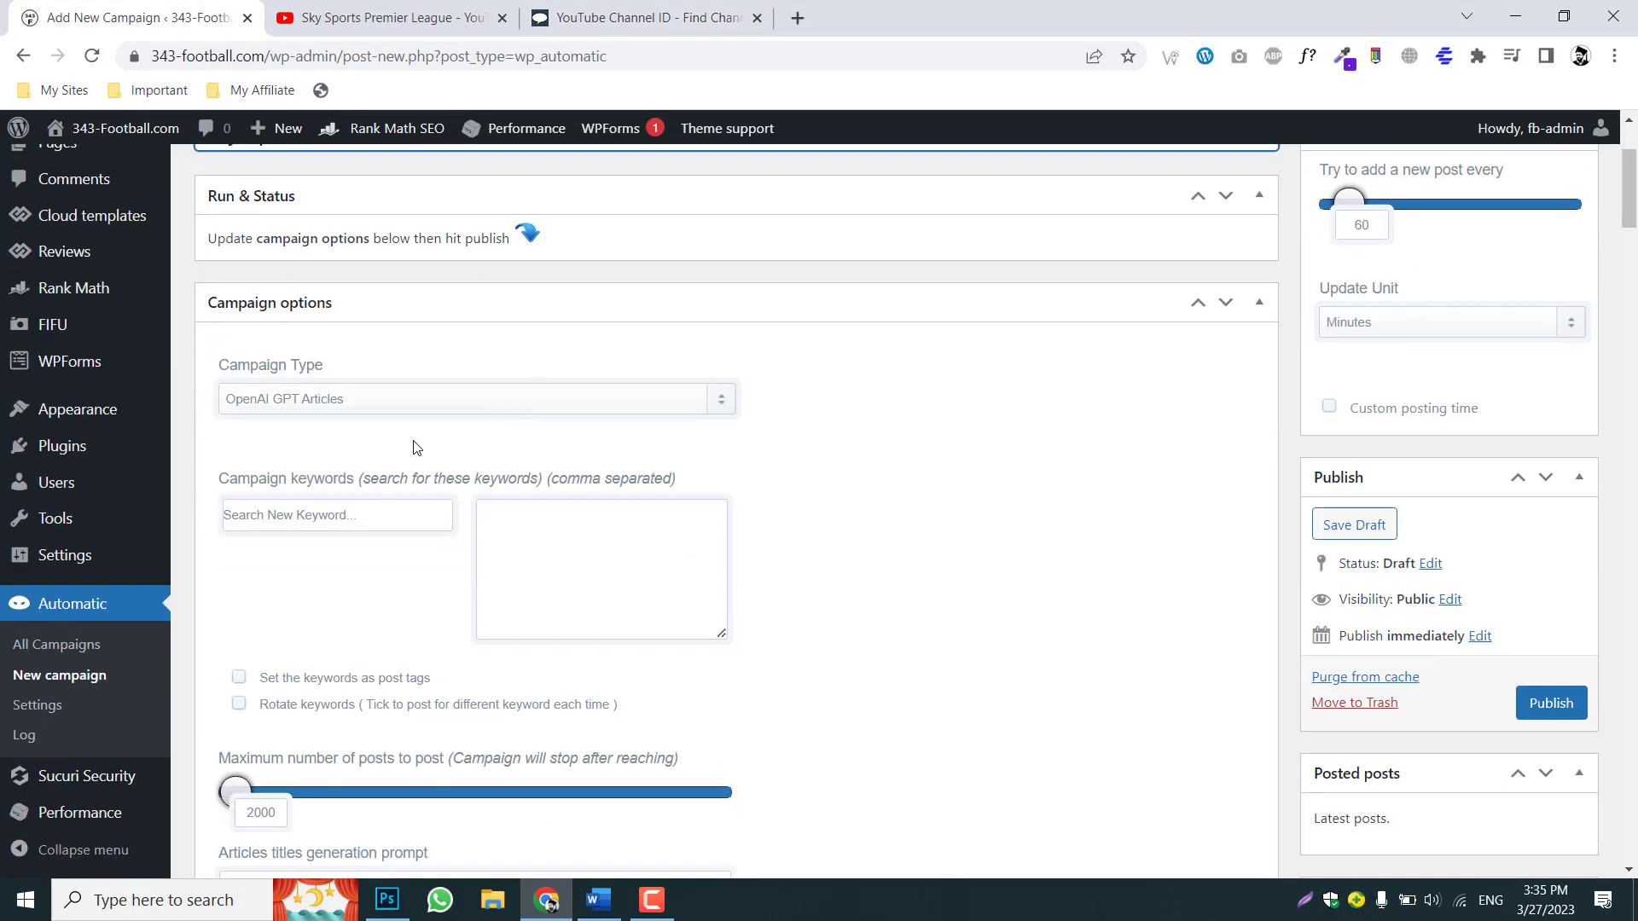
left_click(369, 400)
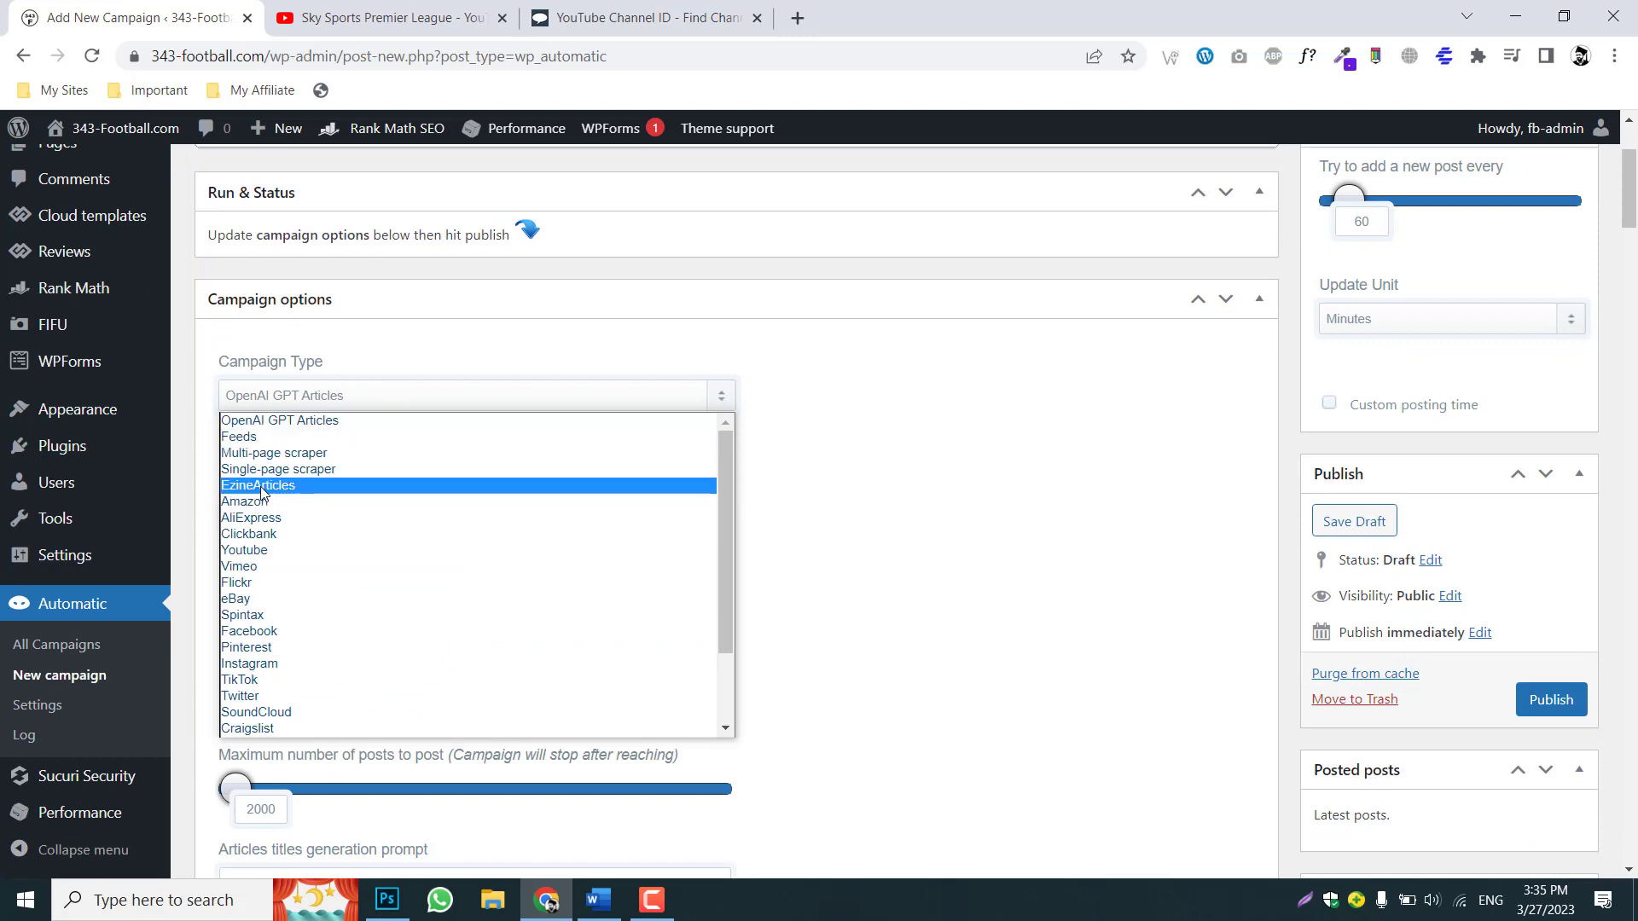
Make it a Youtube campaign with max posts 1000000, posting from the pasted channel ID.
left_click(257, 552)
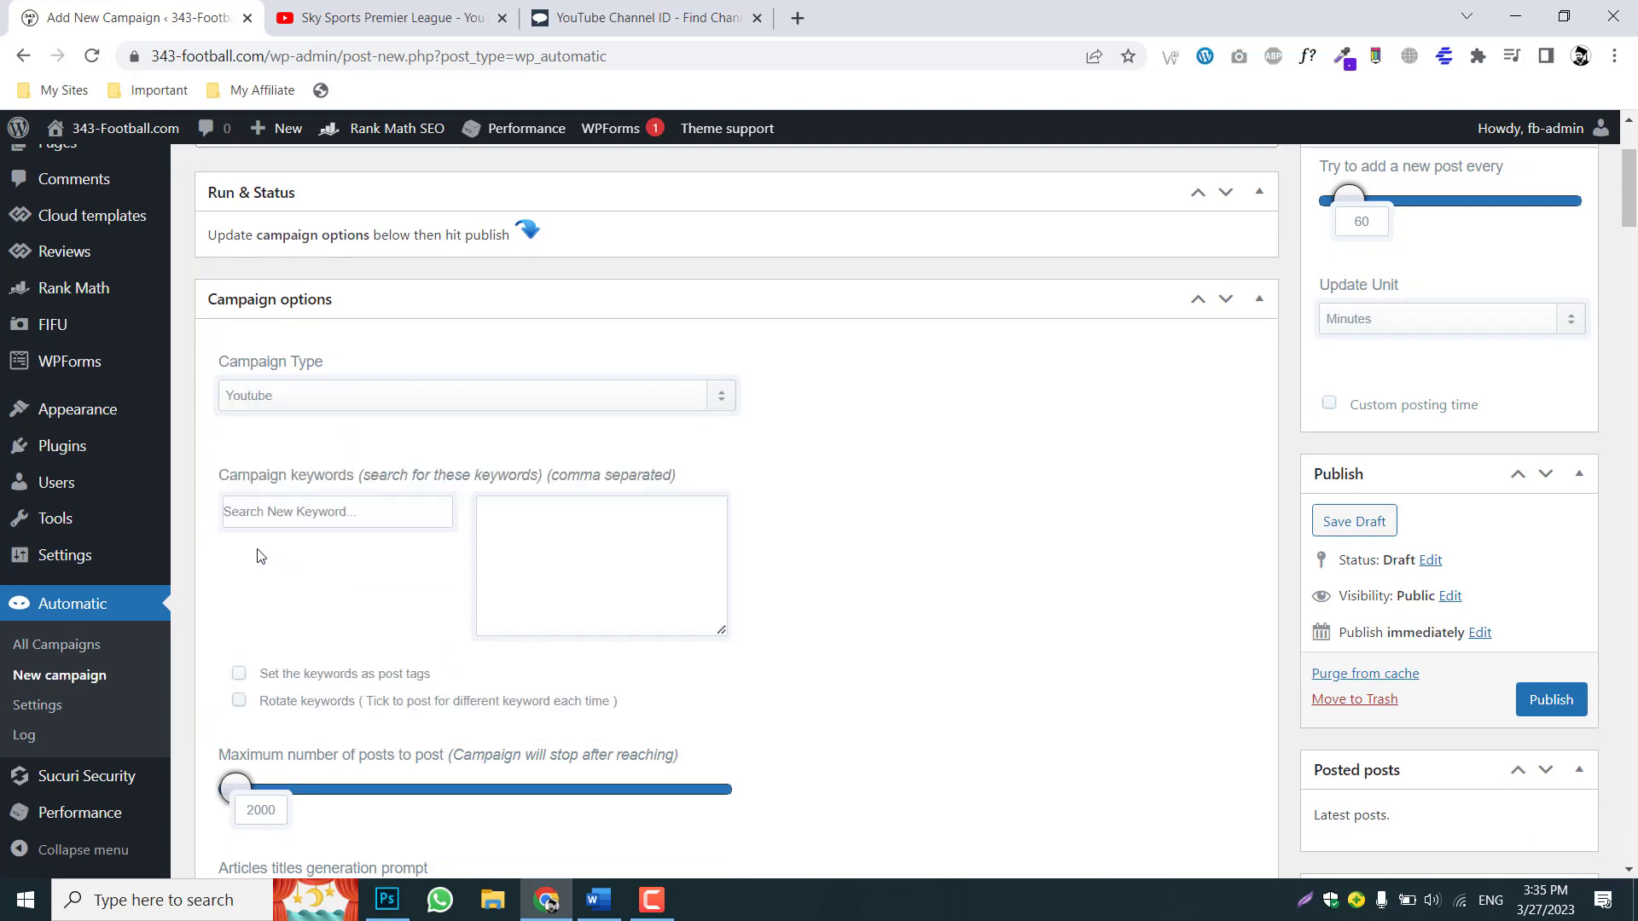
scroll(355, 487, "down", 2)
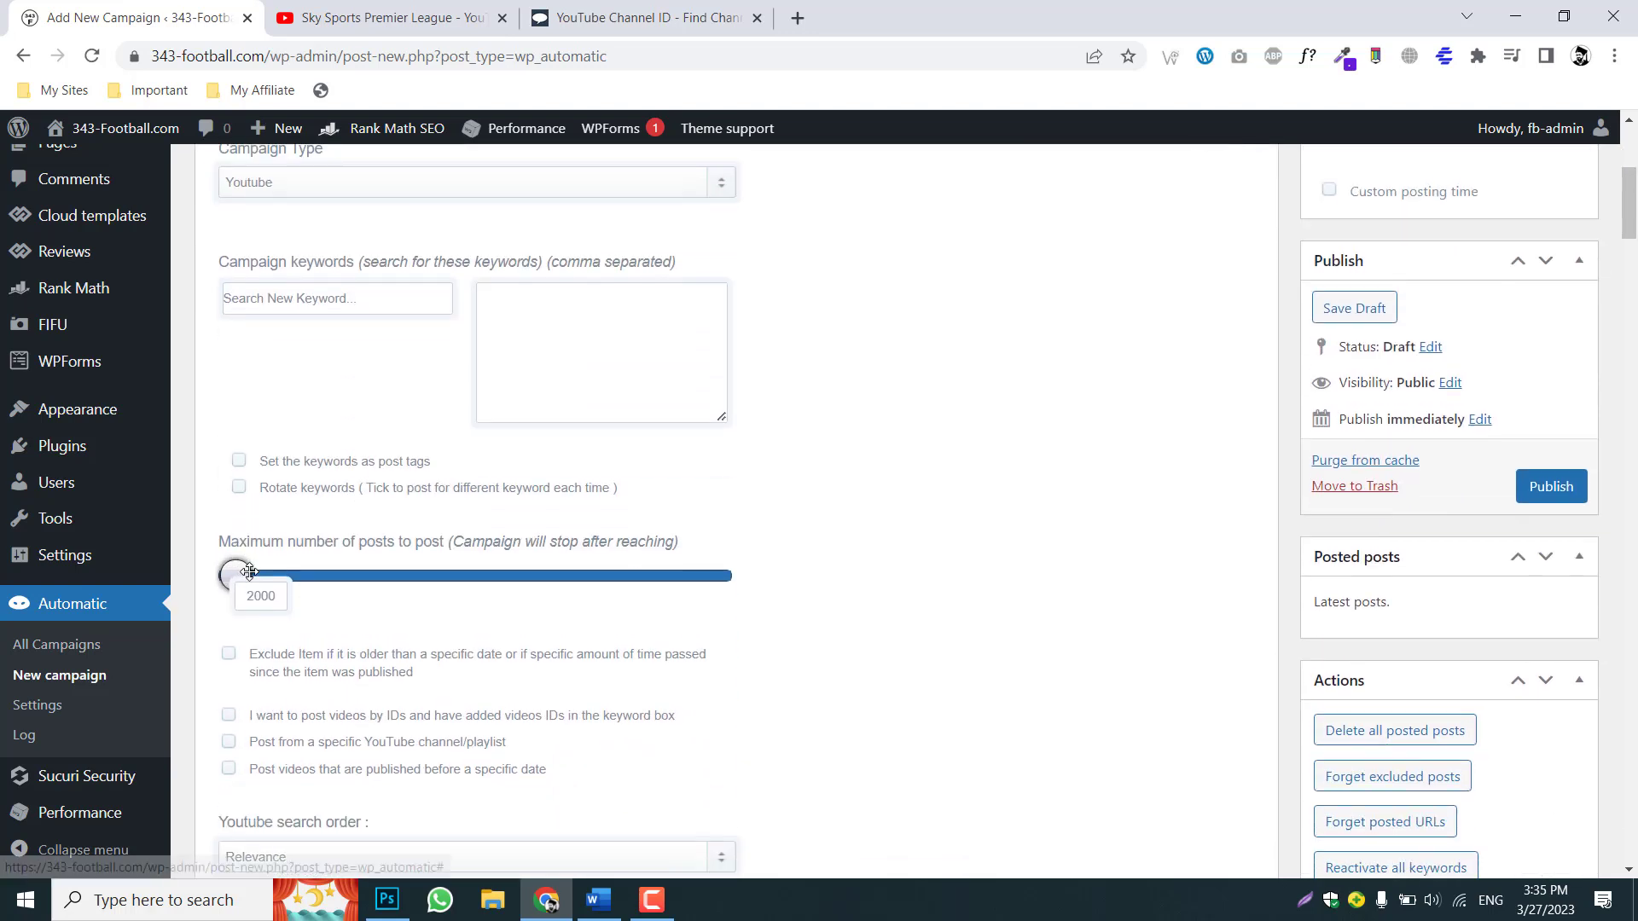
scroll(511, 477, "down", 2)
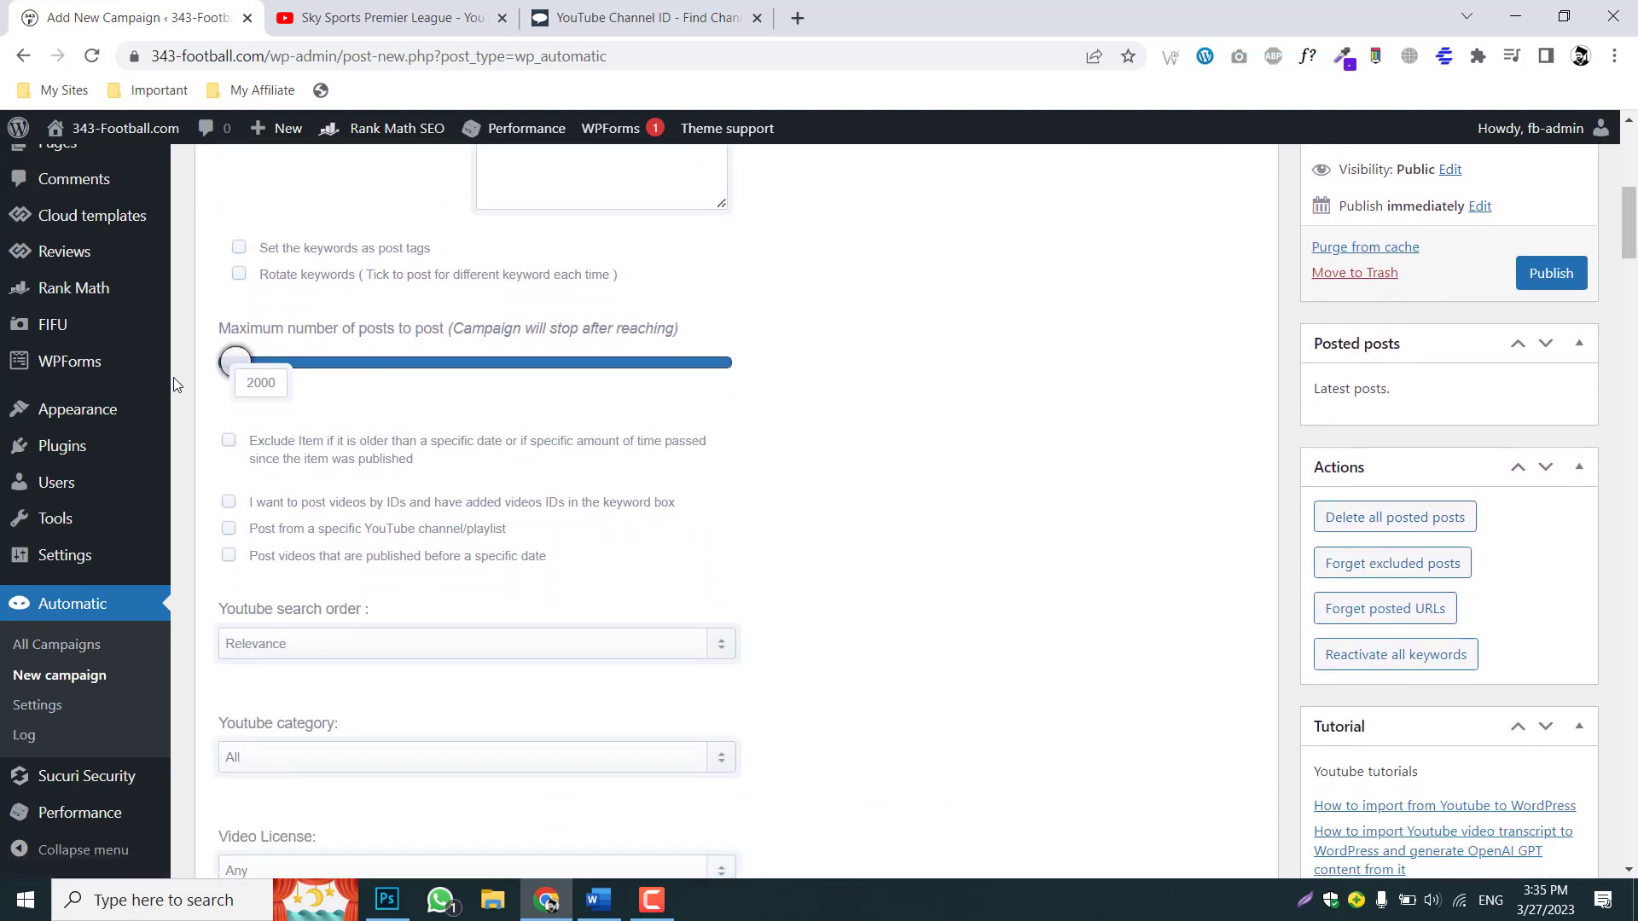
left_click_drag(250, 358, 818, 385)
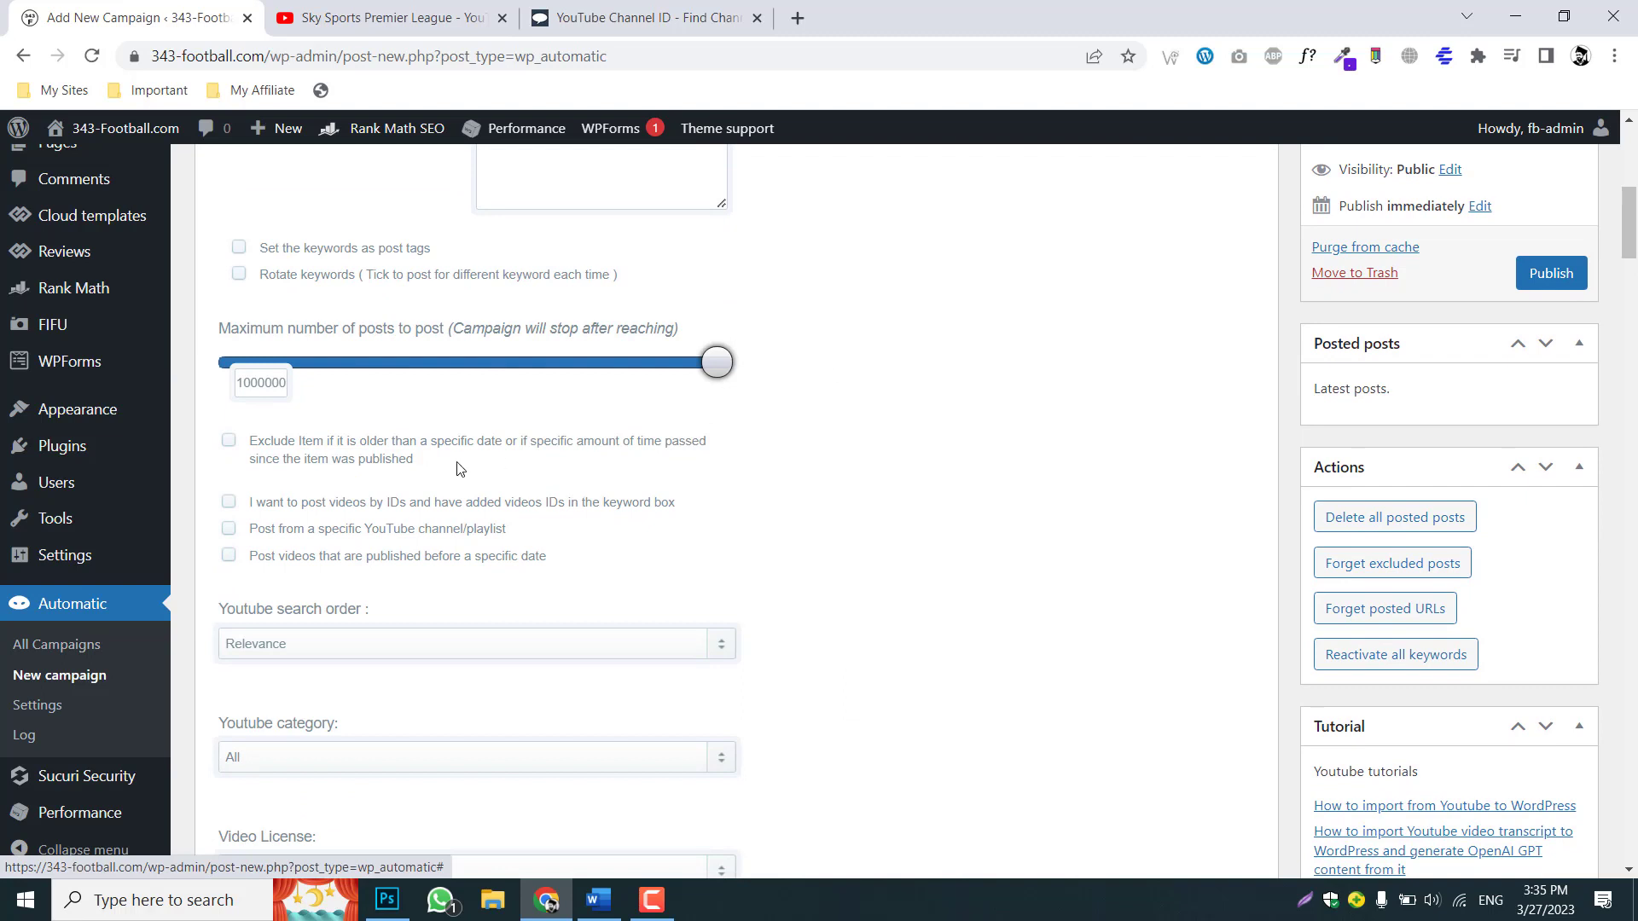
scroll(333, 444, "down", 1)
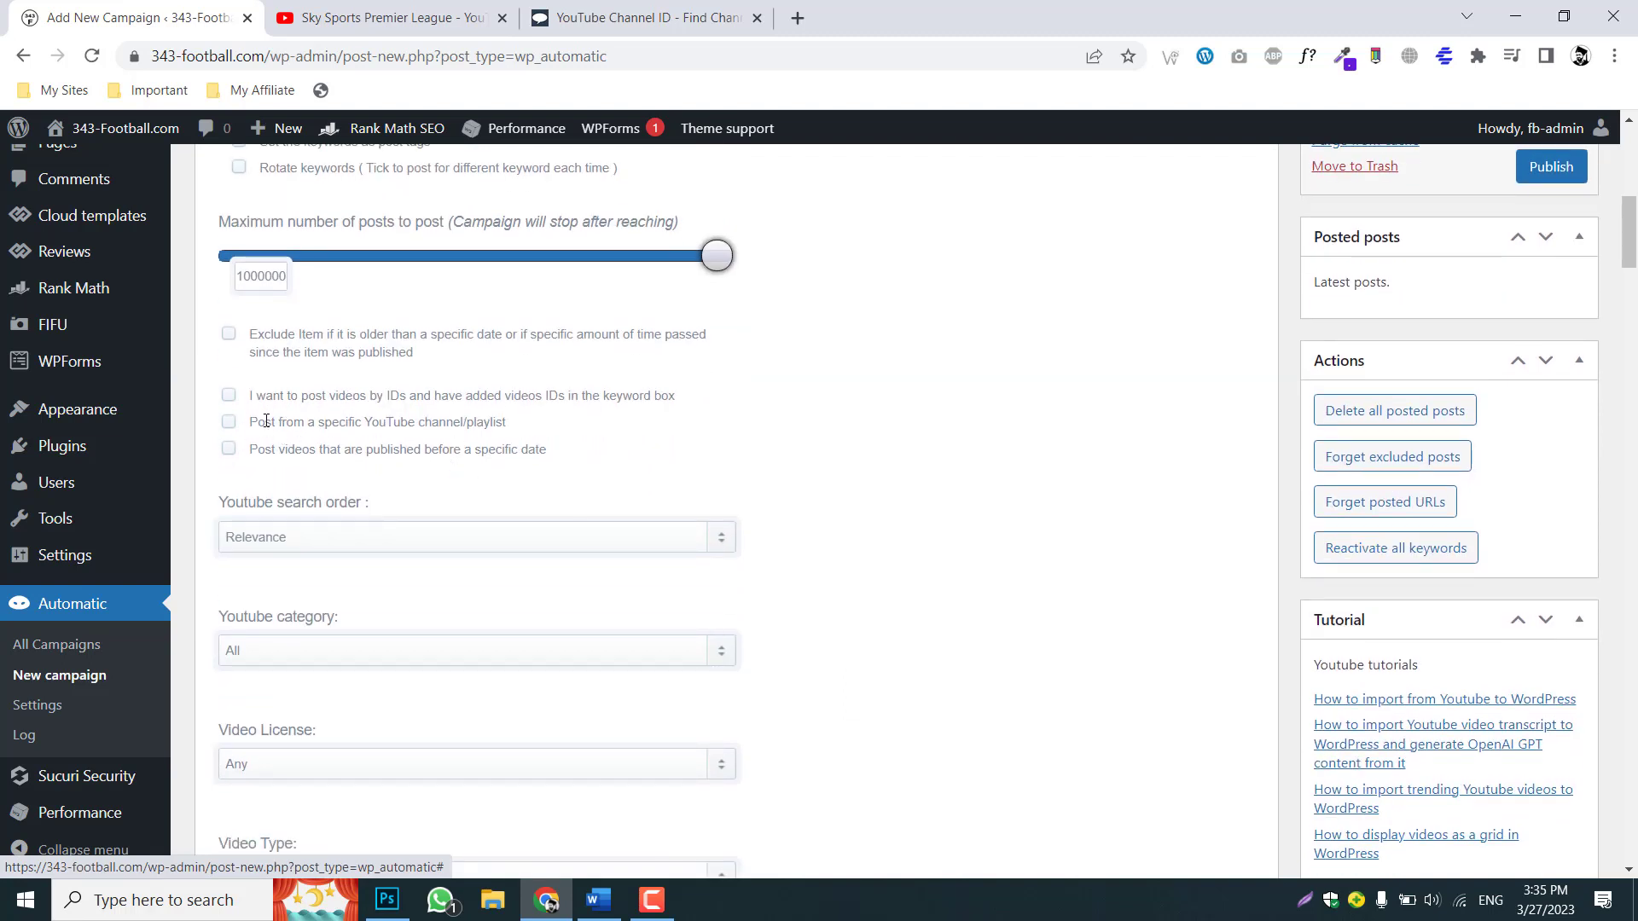
mouse_move(266, 421)
left_mouse_down()
mouse_move(356, 423)
mouse_move(266, 421)
left_mouse_up()
left_click(229, 423)
left_click(282, 484)
type("UCZ7wY7MRDSygp63HIEfdQZA")
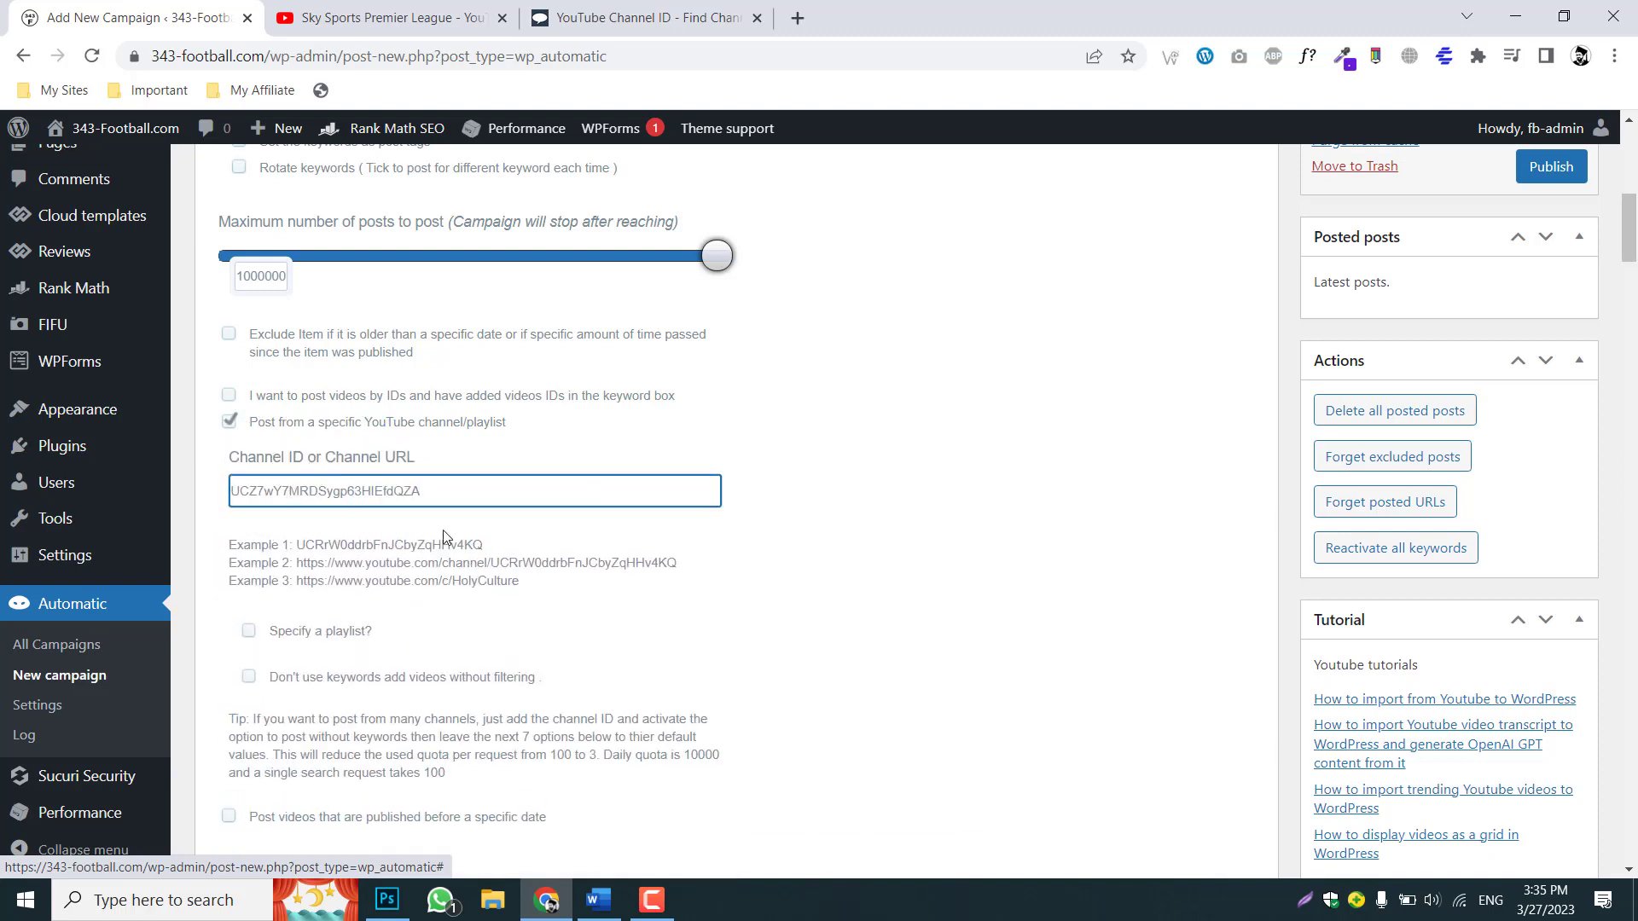
Enable 'Don't use keywords' and 'disable Youtube logo'.
scroll(466, 538, "down", 3)
scroll(247, 591, "up", 1)
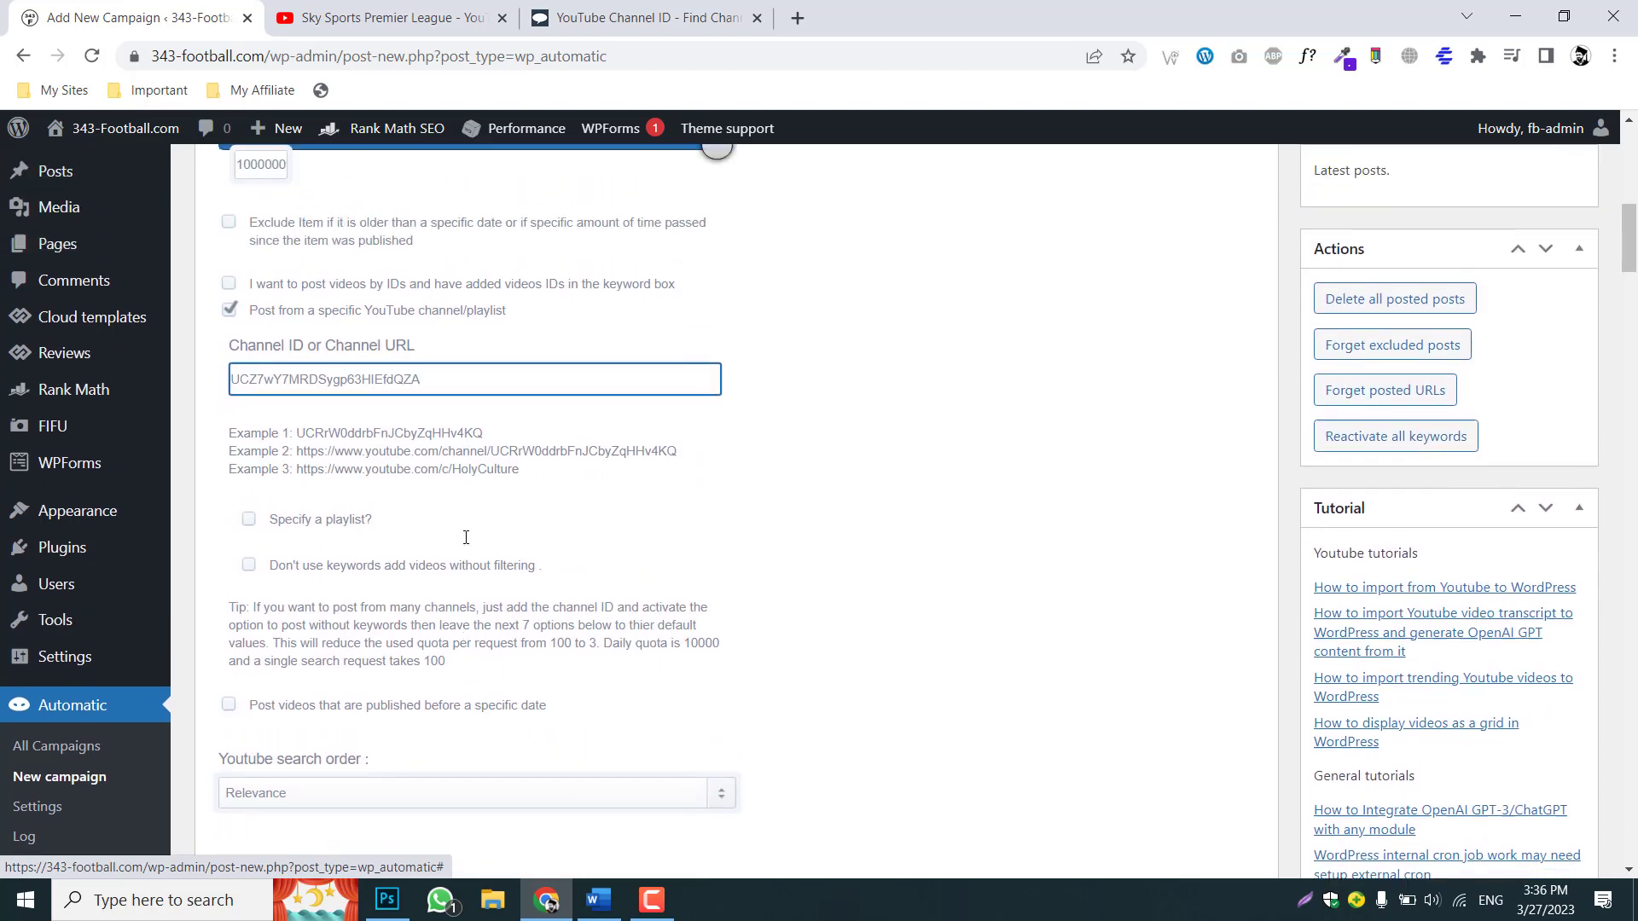
left_click(248, 570)
scroll(455, 393, "down", 3)
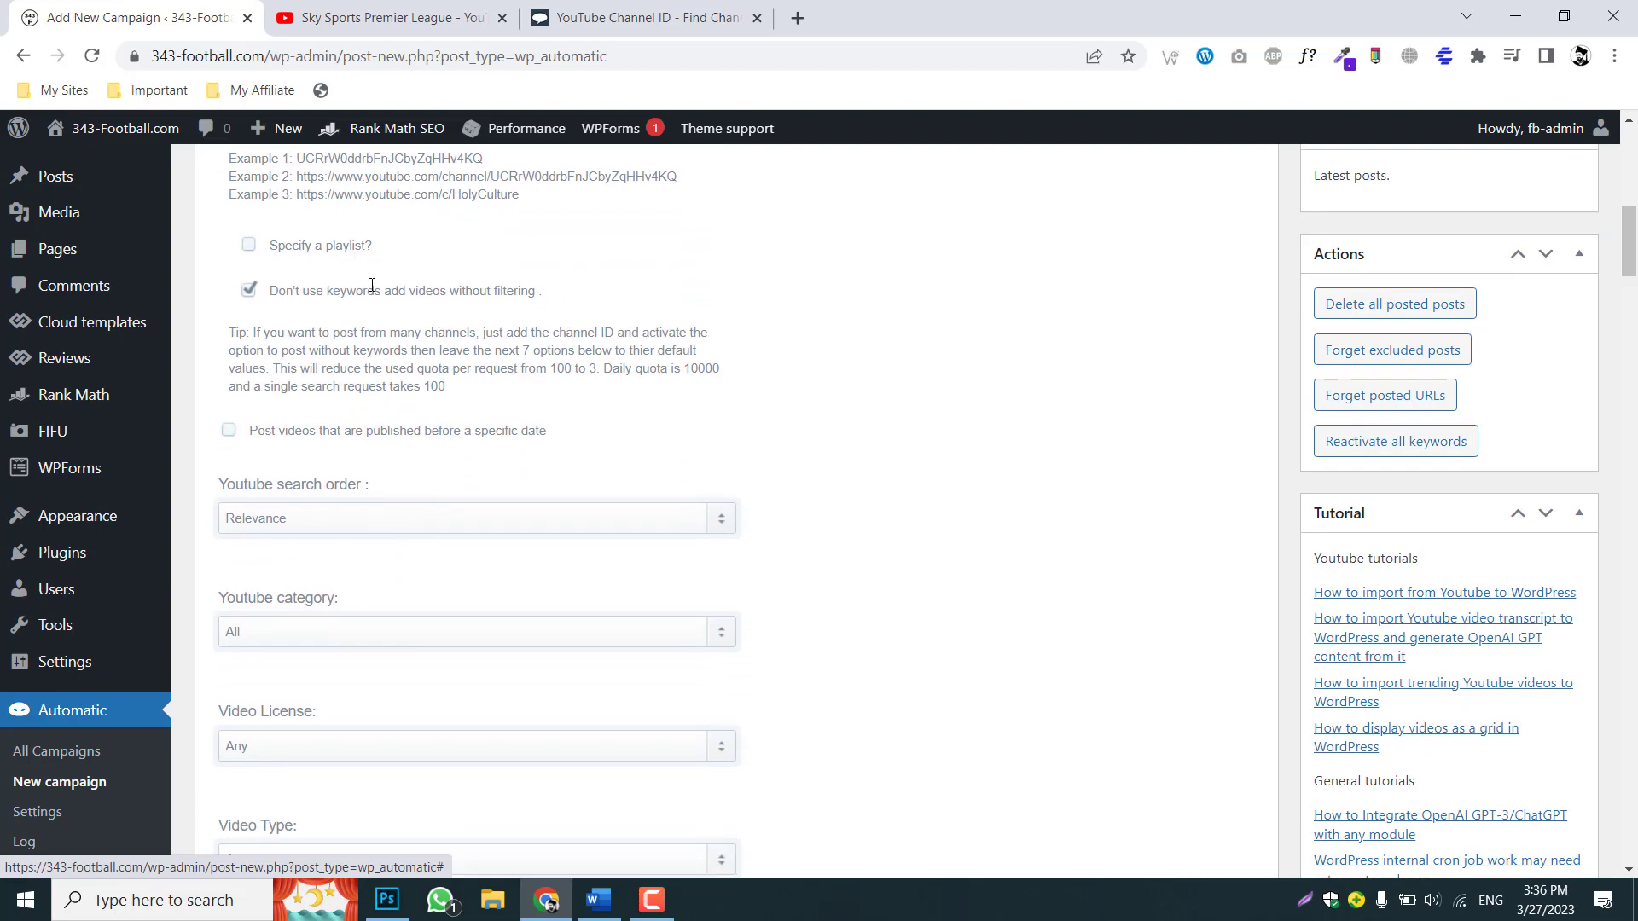
scroll(965, 384, "up", 10)
scroll(965, 384, "down", 7)
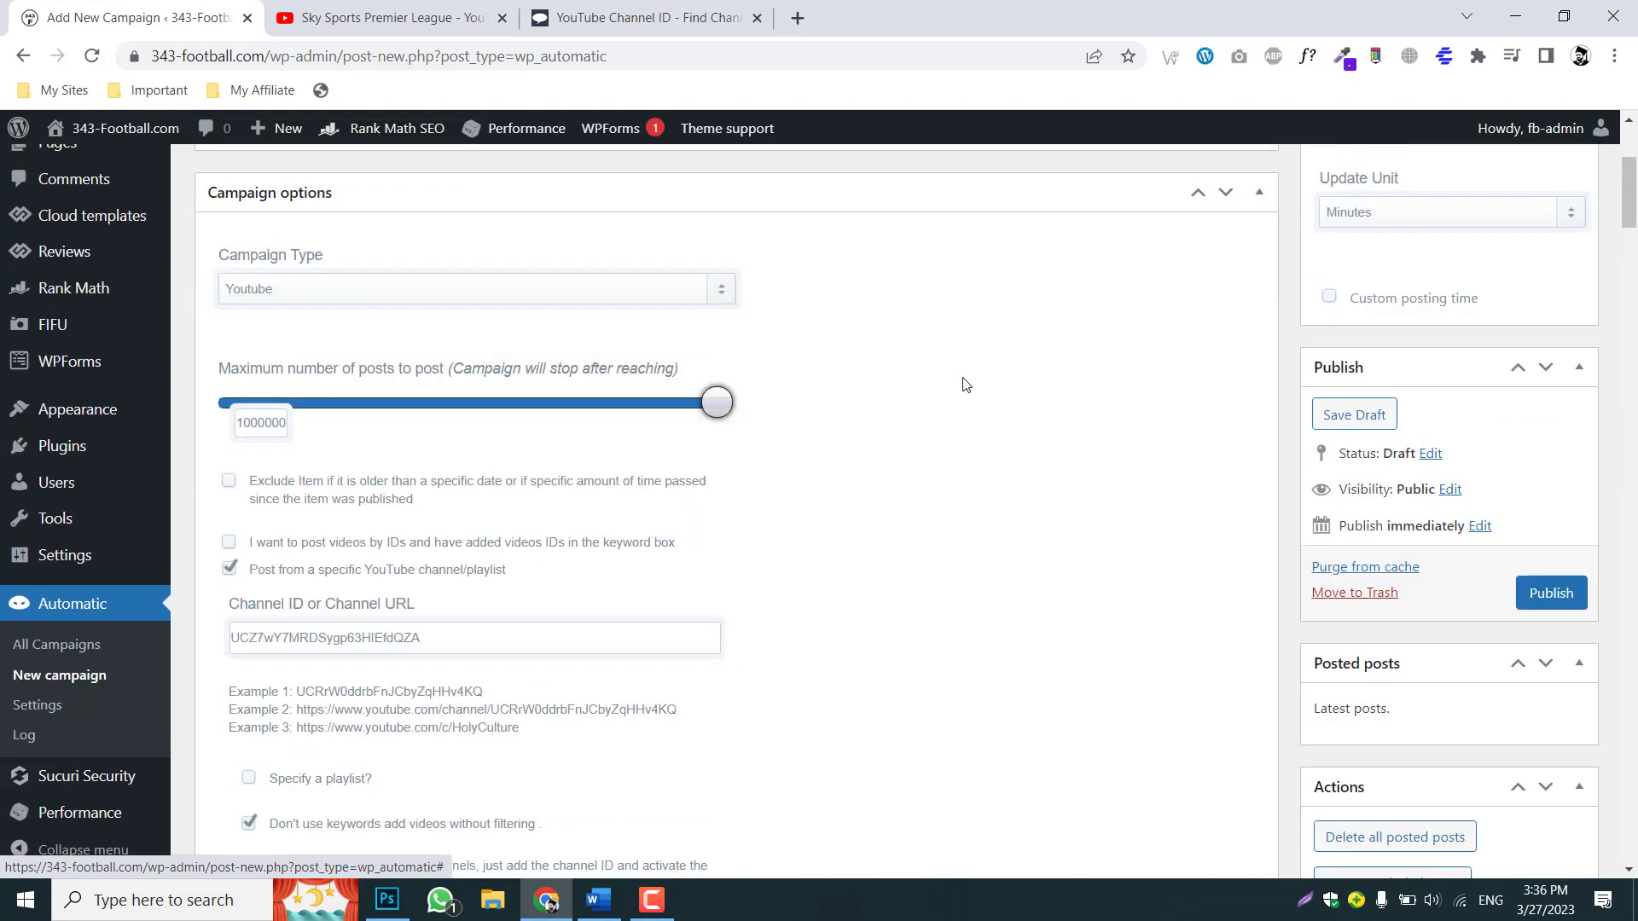
scroll(964, 385, "down", 12)
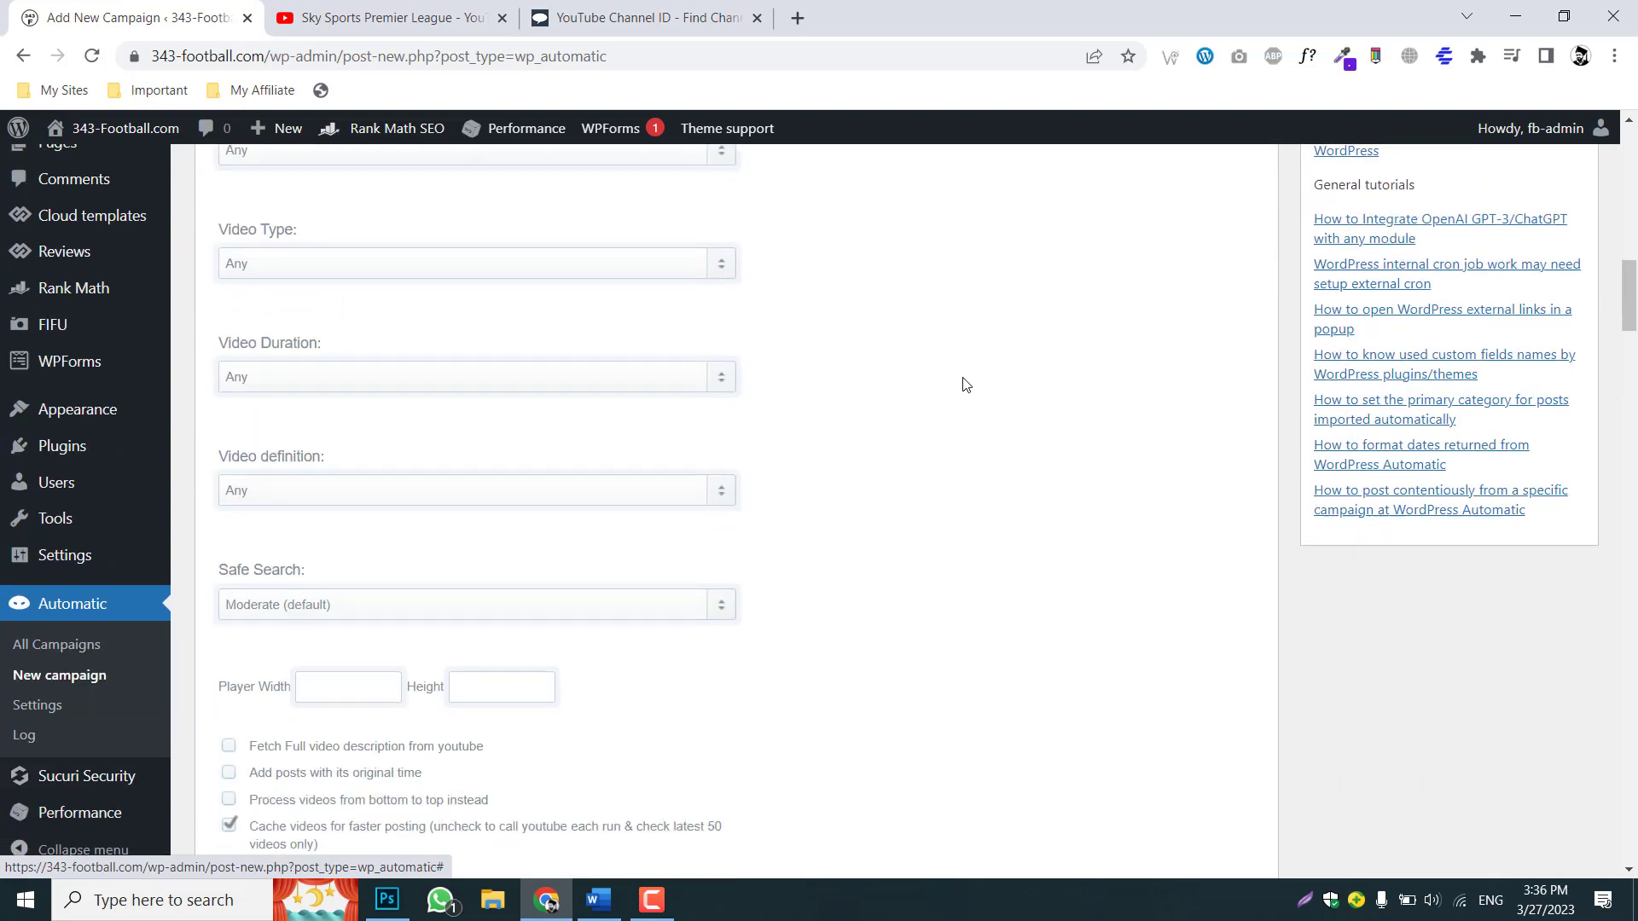
scroll(964, 385, "down", 4)
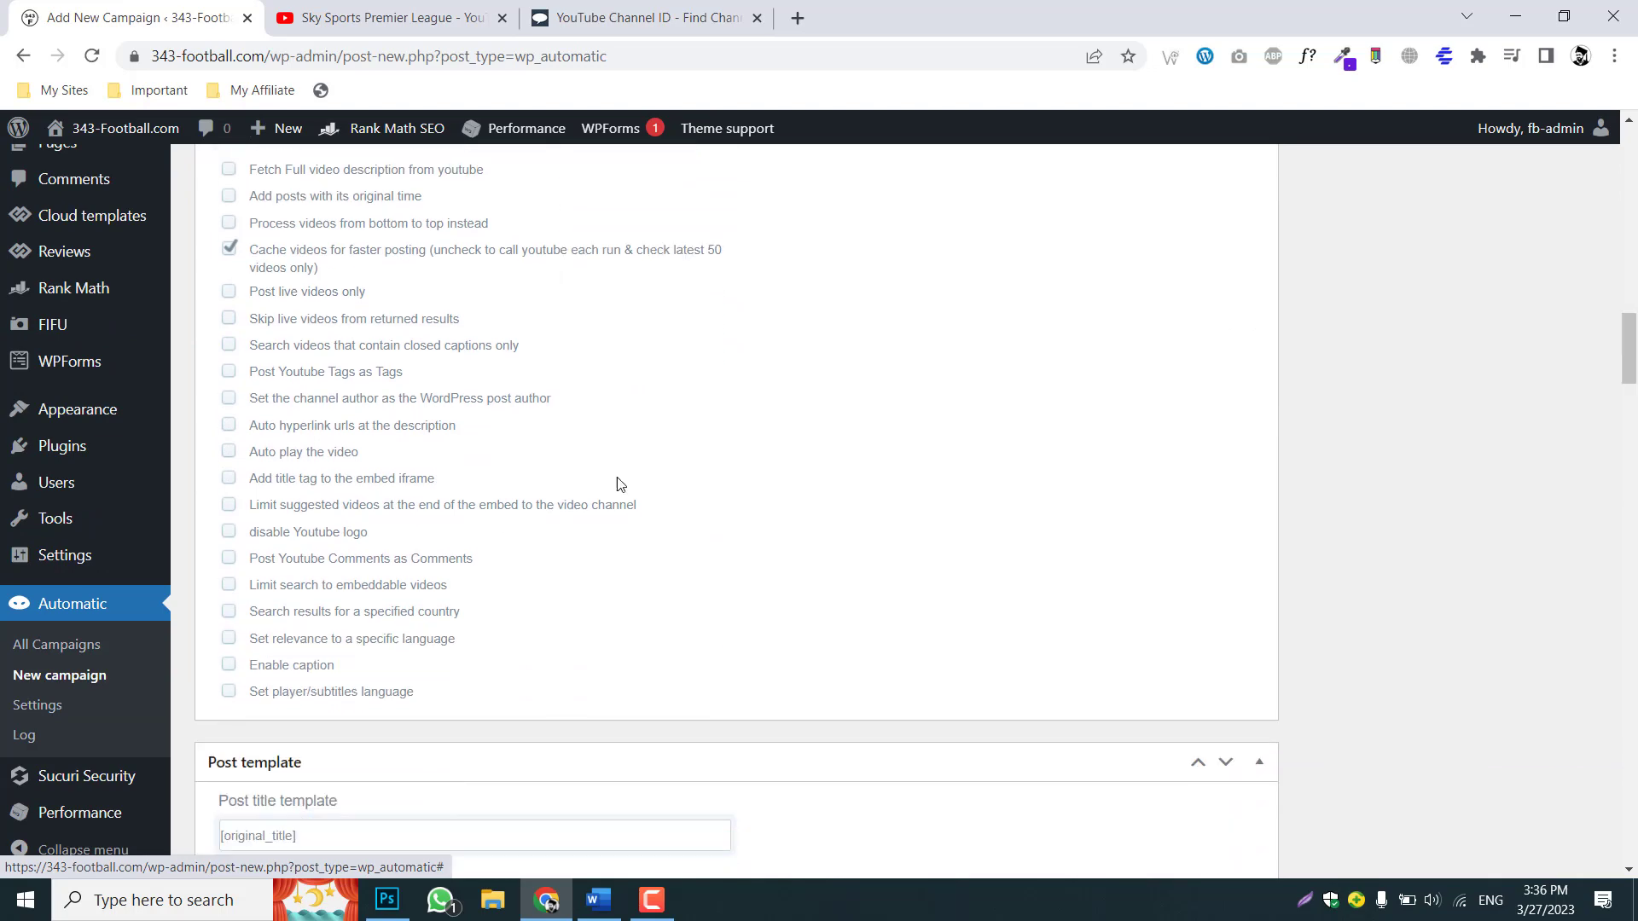
left_click(229, 532)
Replace the source link line with [vid_player] placed above [vid_desc] in the post text template.
scroll(504, 530, "down", 5)
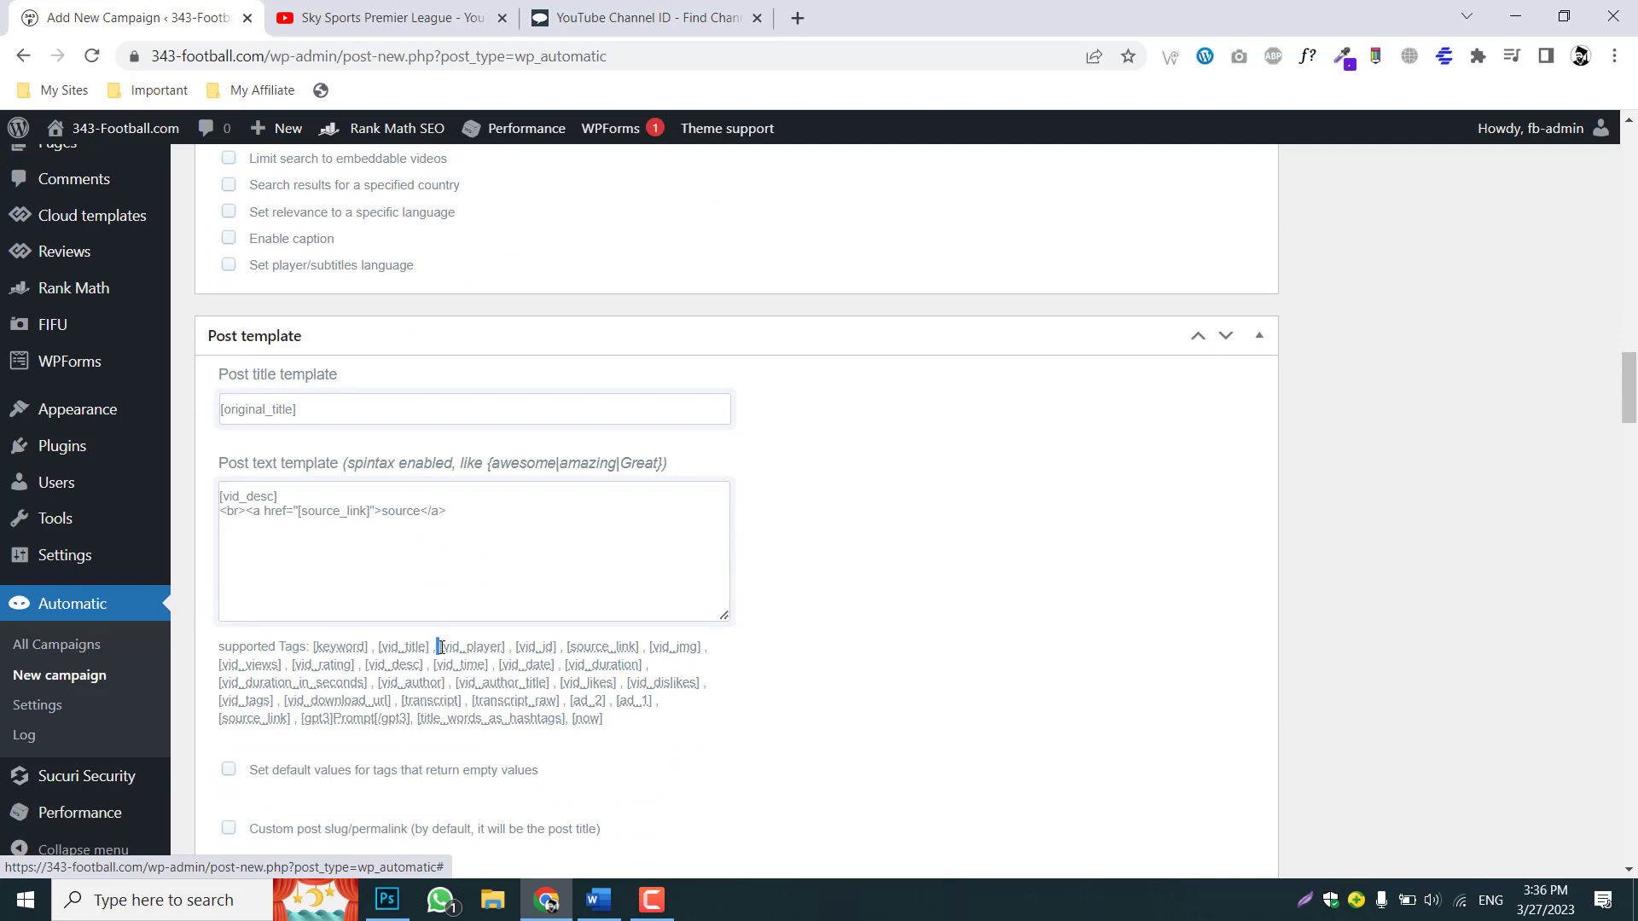
left_click_drag(441, 647, 504, 647)
right_click(484, 647)
left_click(533, 662)
left_click_drag(484, 513, 228, 528)
key("BackSpace")
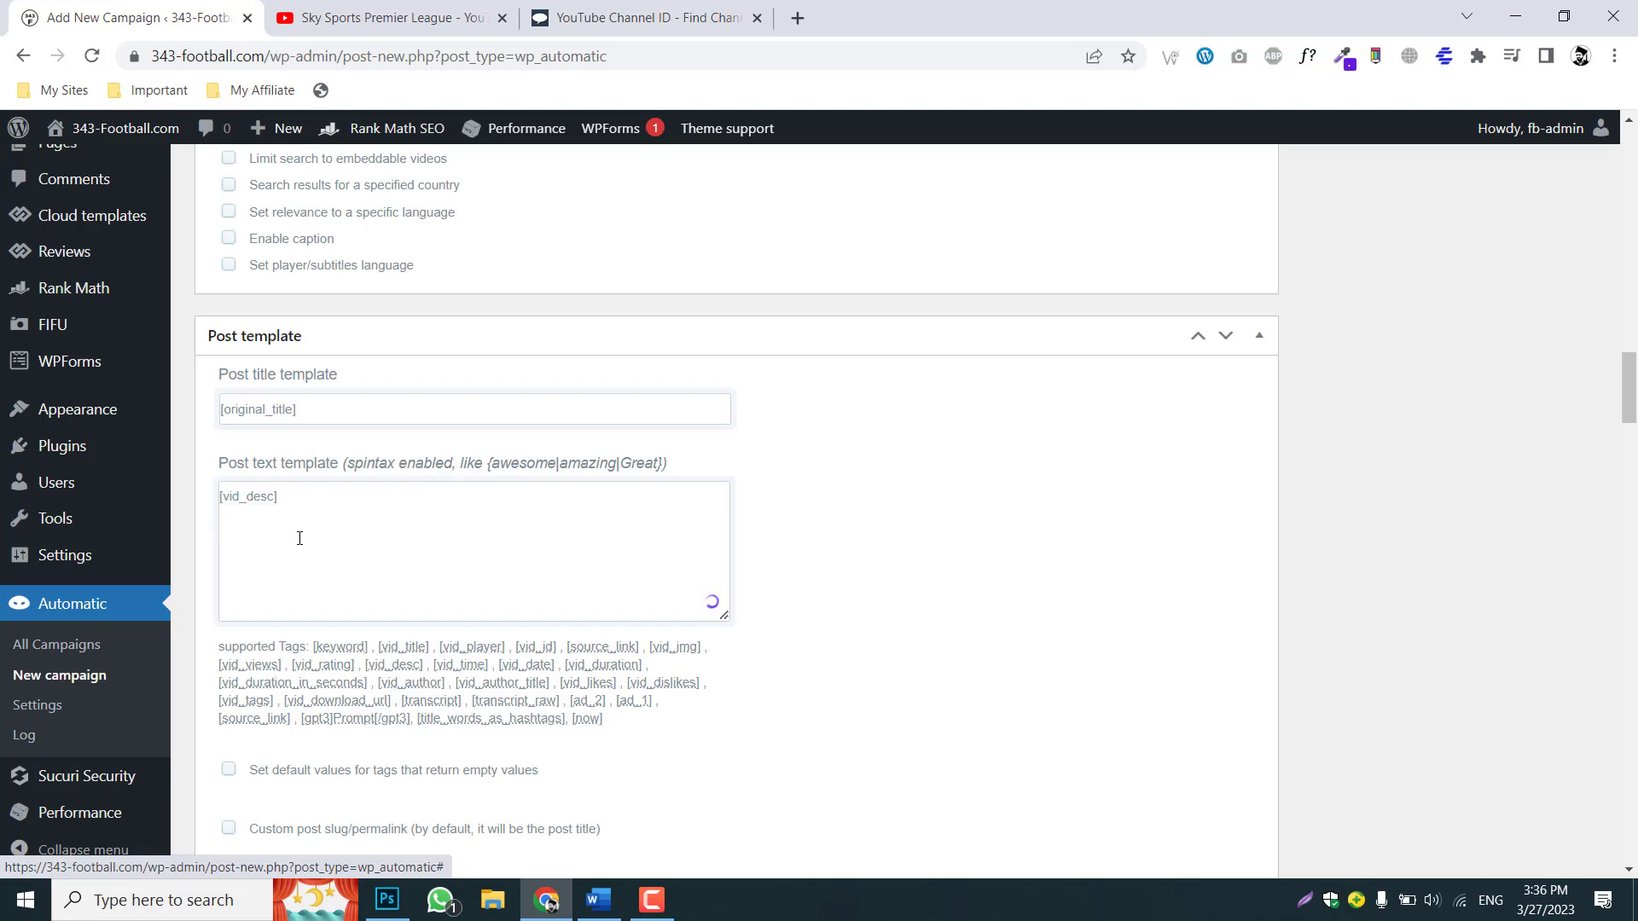
key("Return")
key("ctrl+v")
left_click_drag(287, 517, 220, 522)
left_click(324, 543)
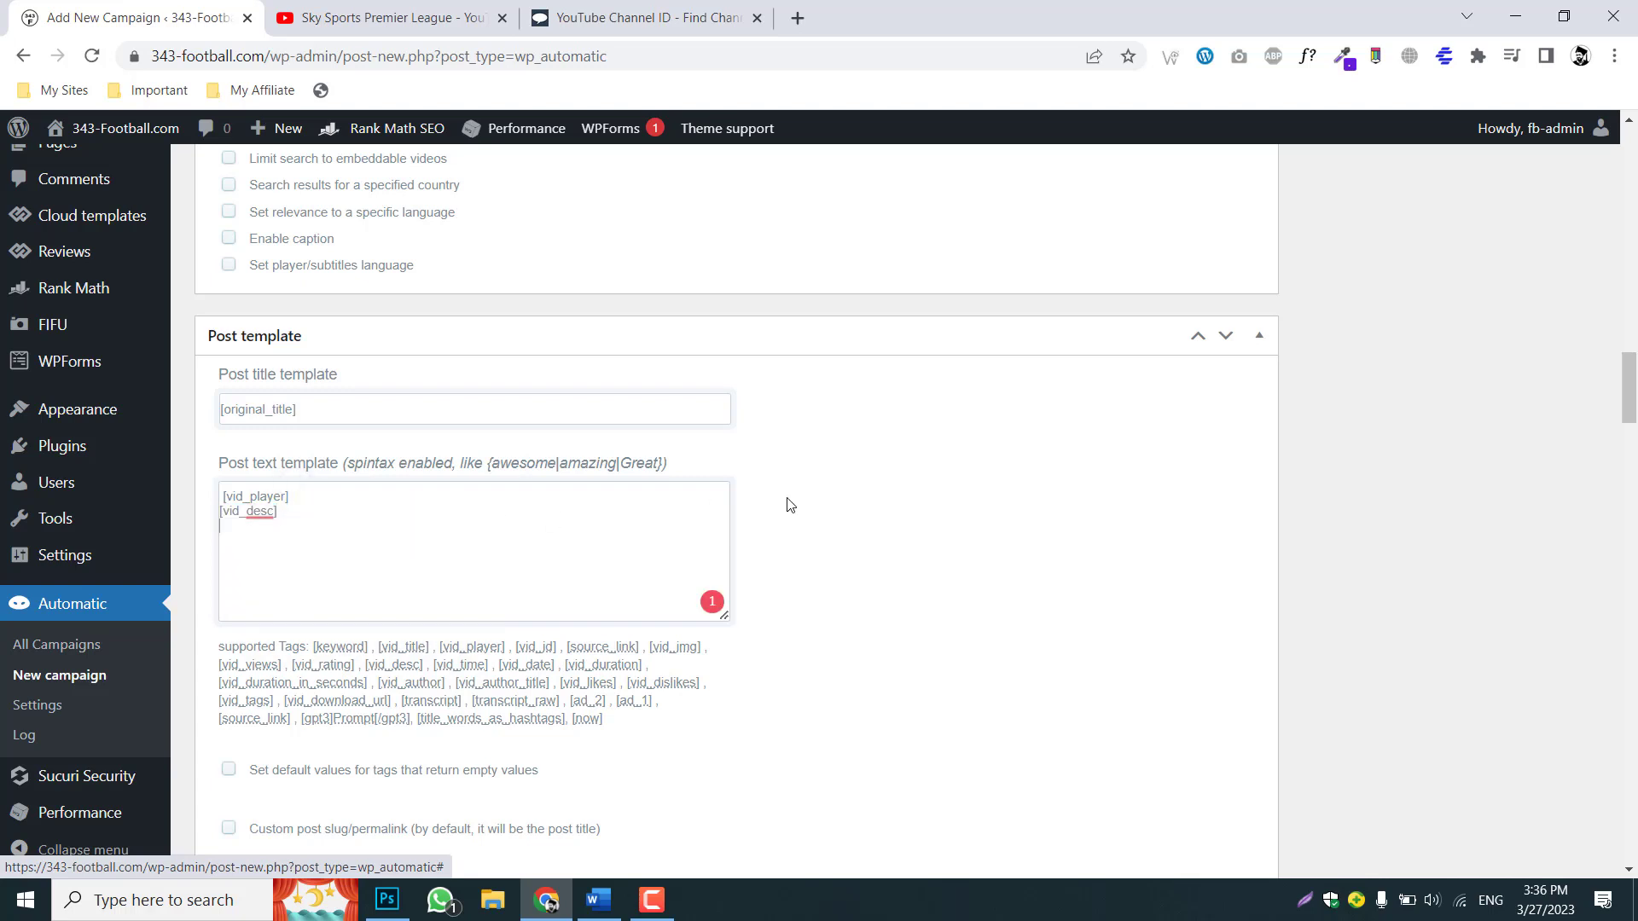
Tick 'Set a parent page' and enter video as the parent page numeric ID.
scroll(793, 502, "down", 5)
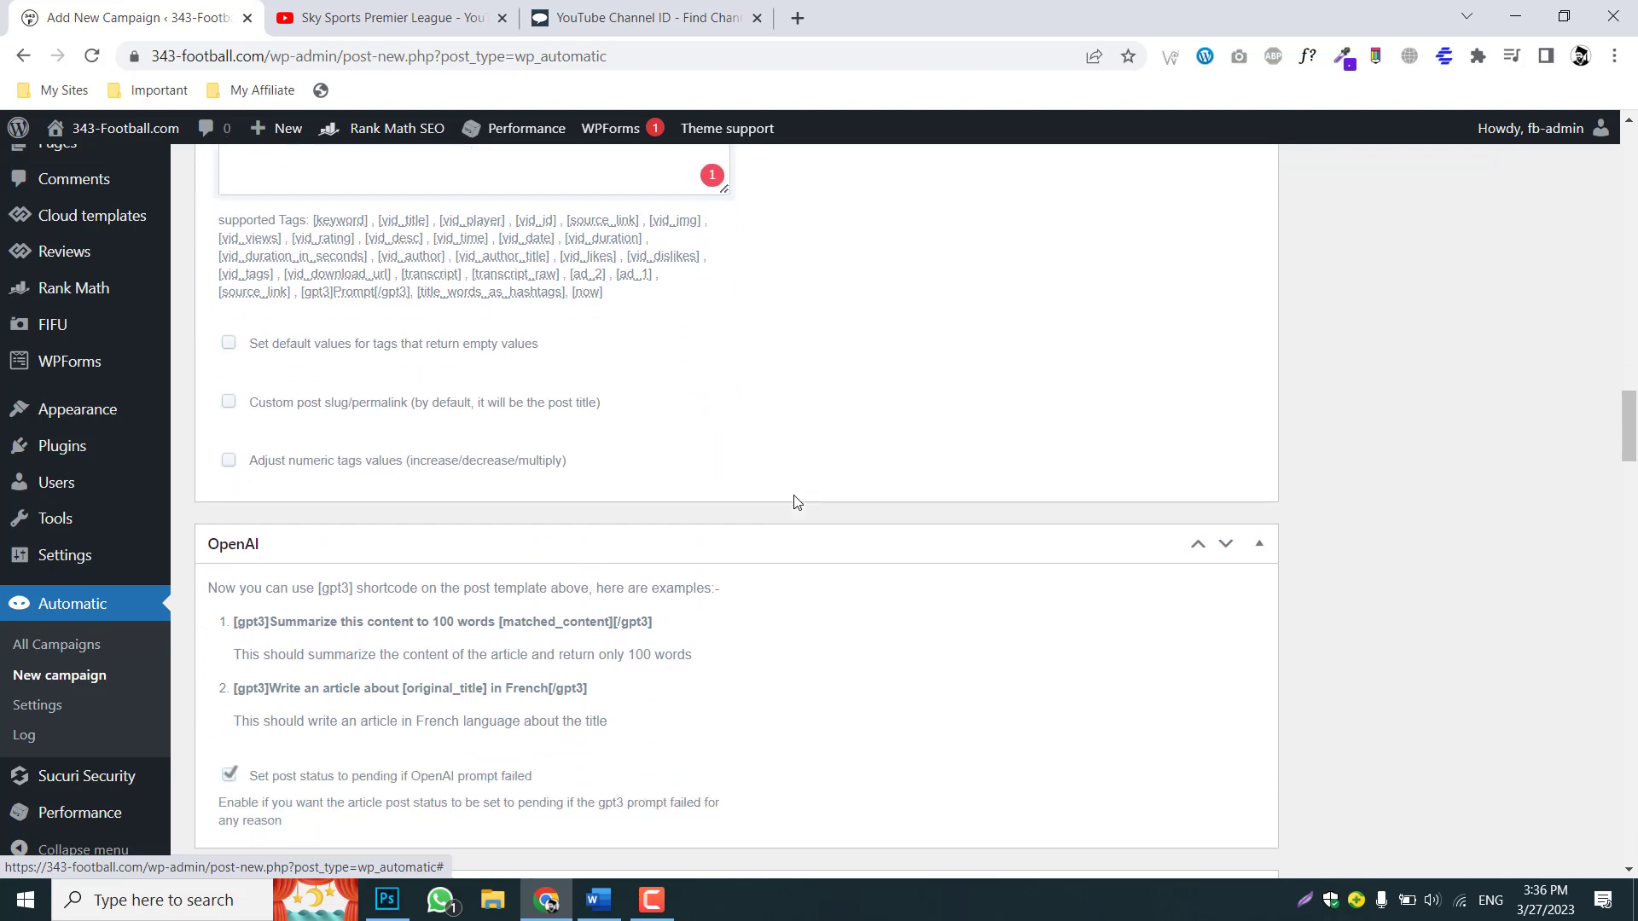
scroll(793, 502, "down", 8)
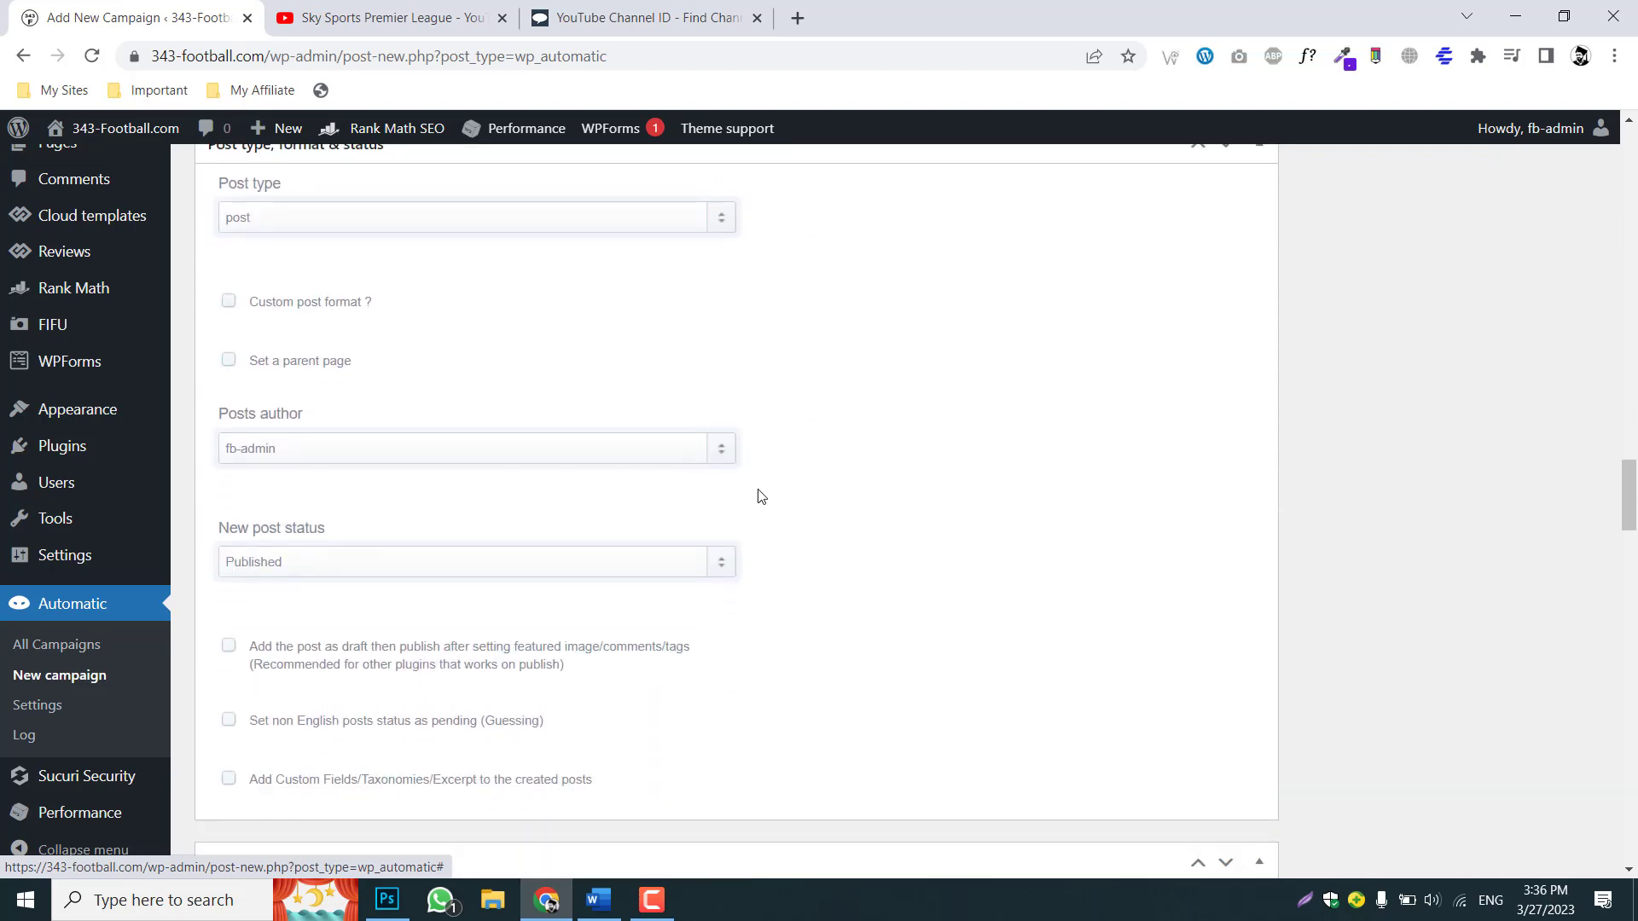
scroll(278, 353, "up", 1)
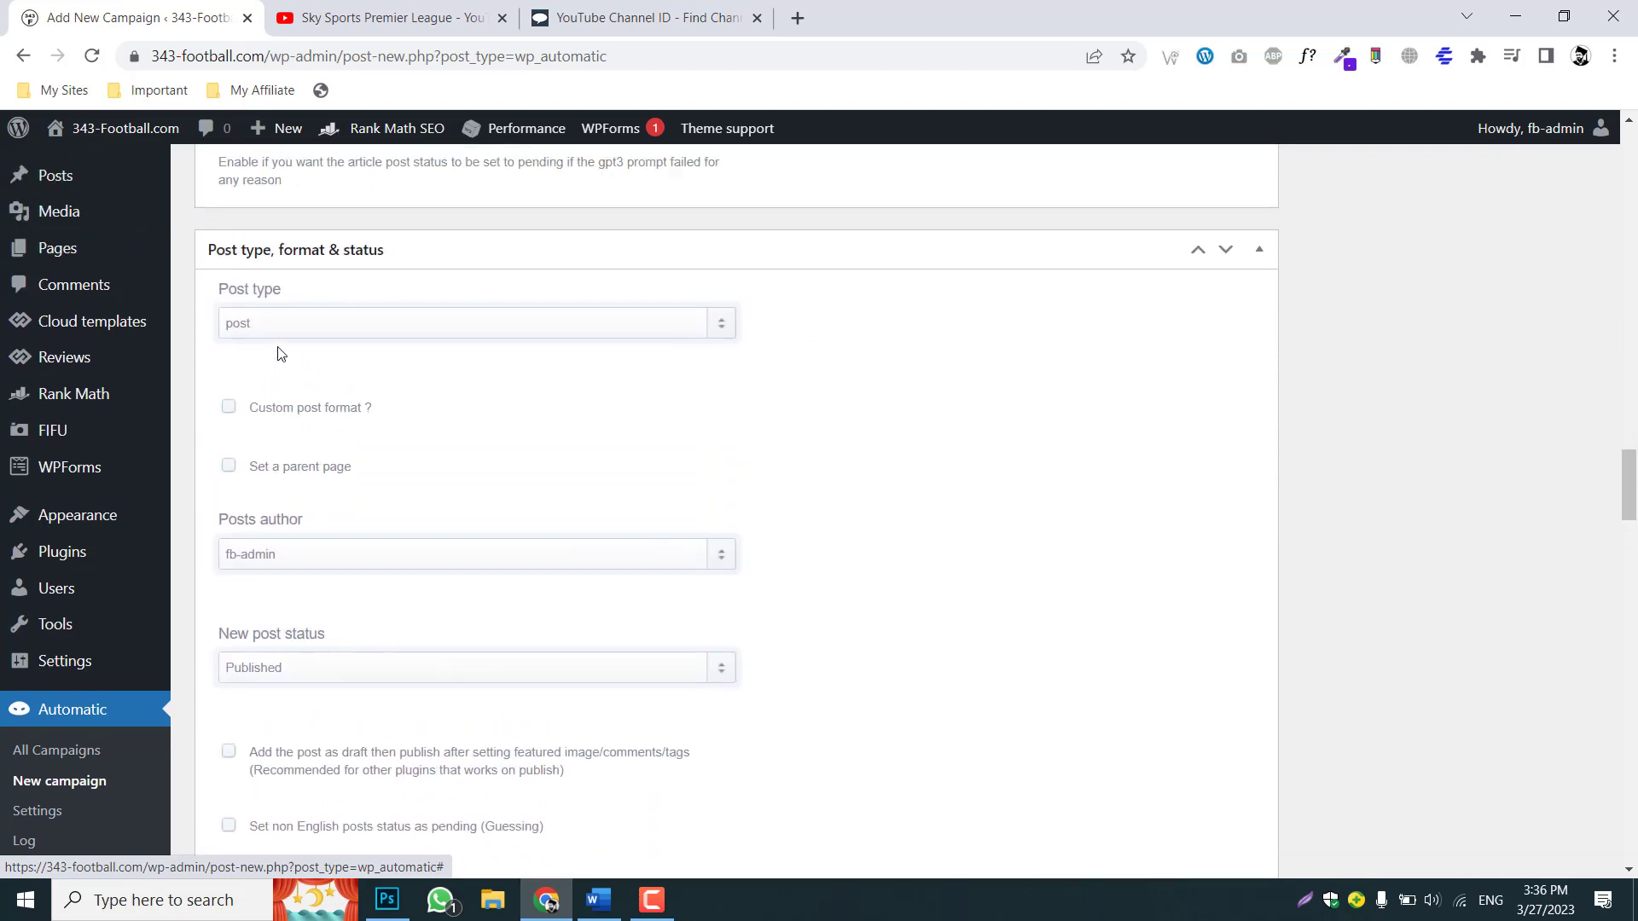
left_click(227, 468)
left_click(285, 534)
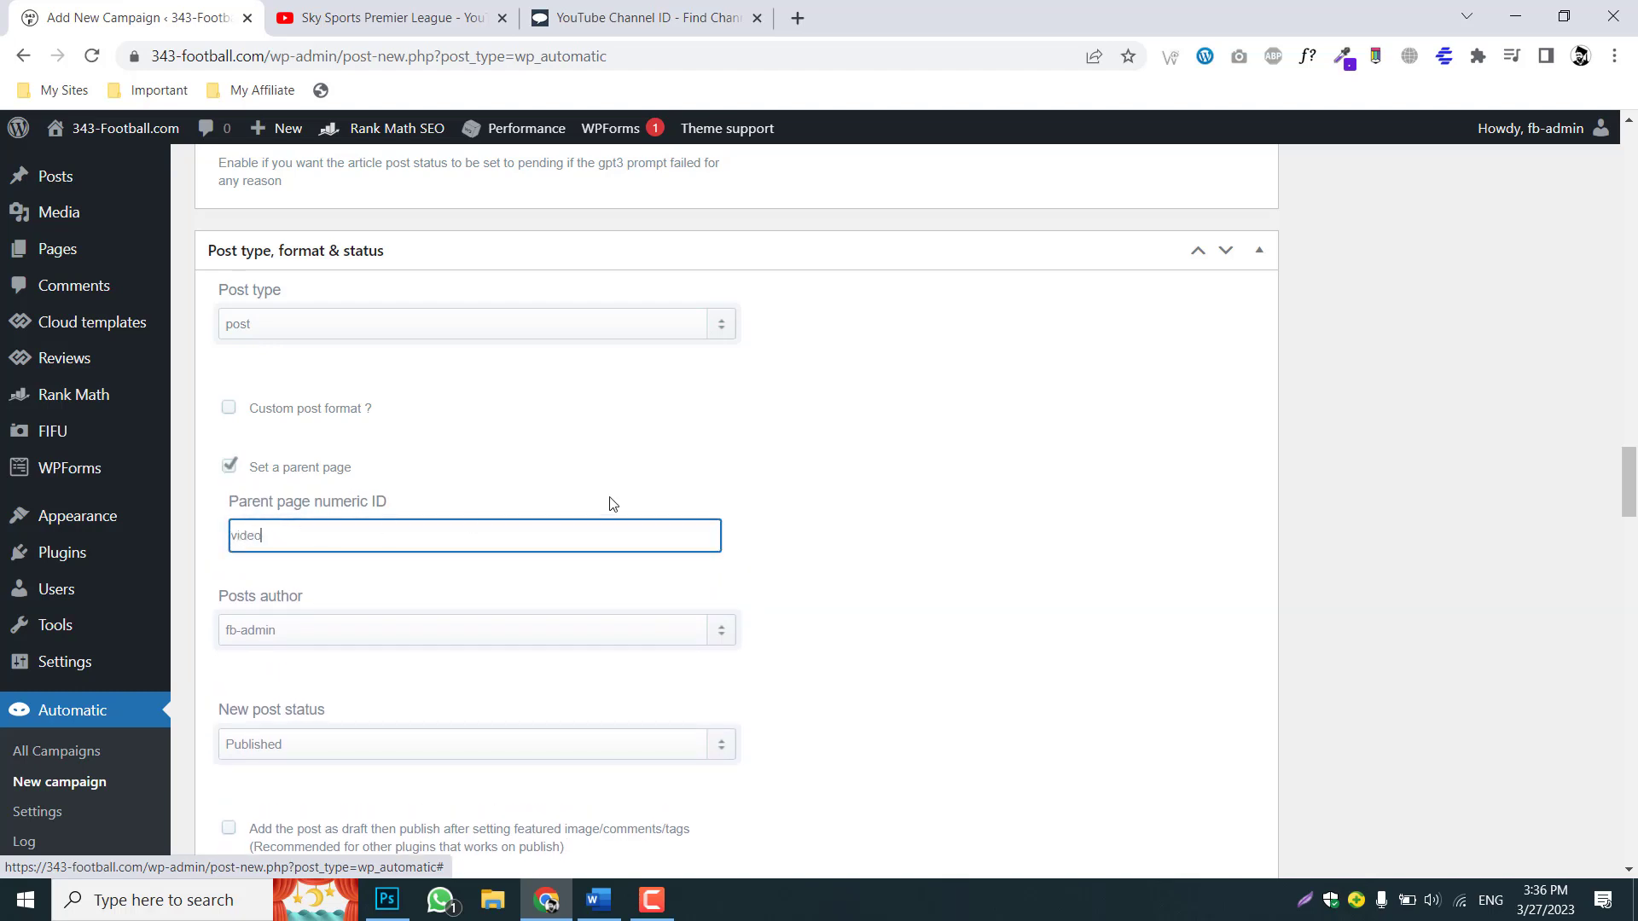
left_click(811, 461)
scroll(795, 460, "down", 9)
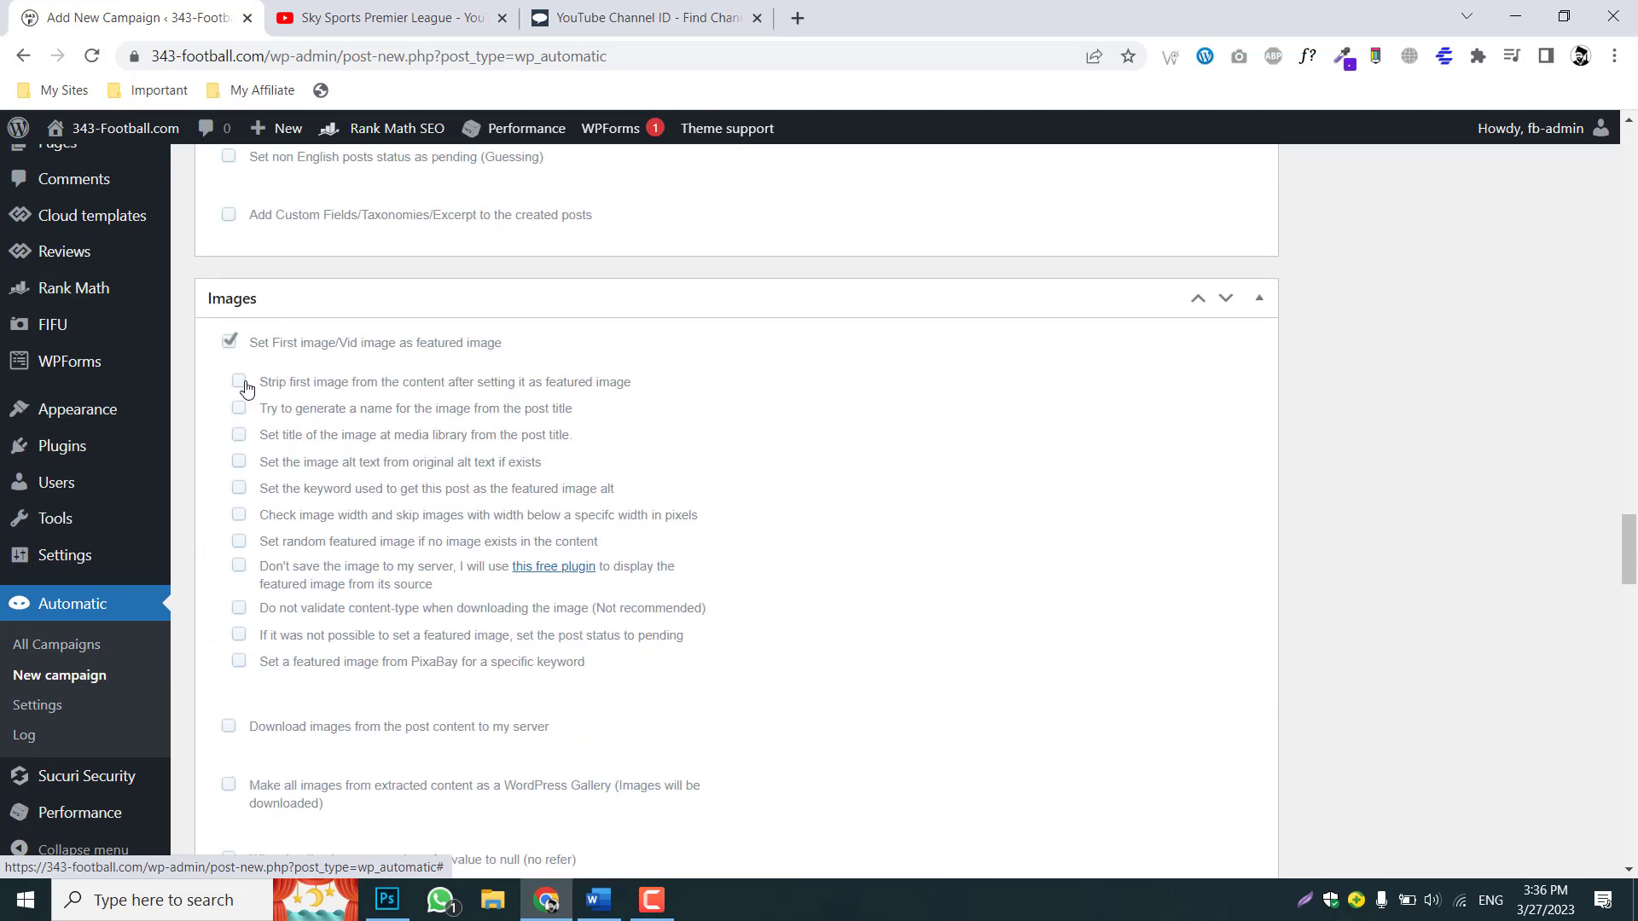
Strip the first image from content and set posts to pending when no featured image is possible.
left_click(239, 382)
scroll(684, 428, "down", 3)
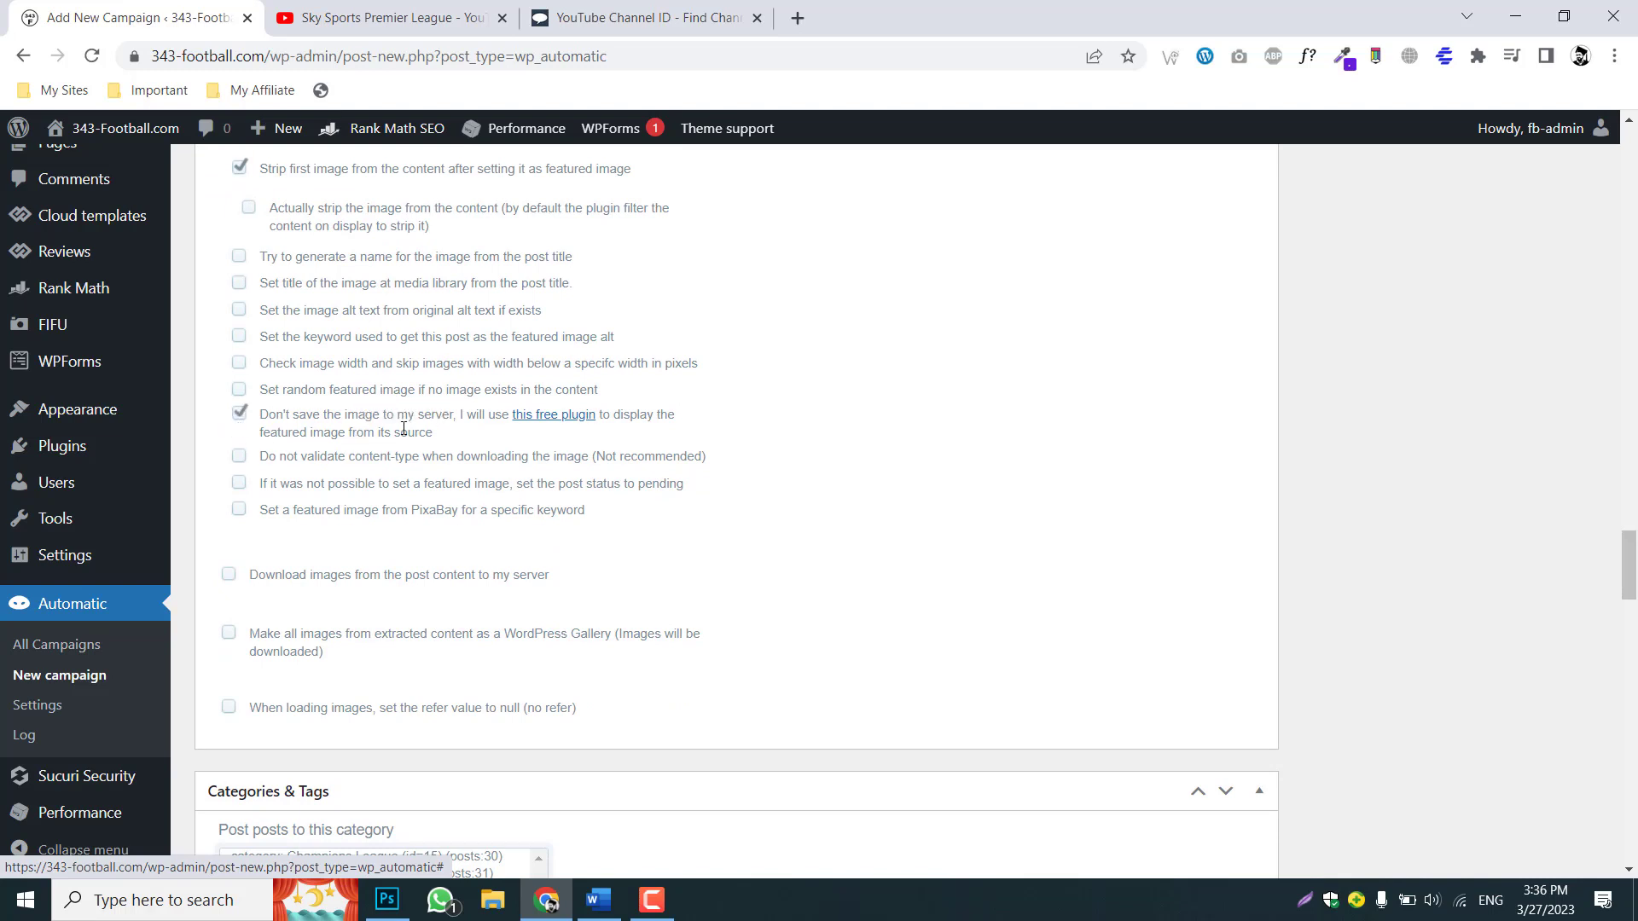
left_click_drag(369, 429, 418, 431)
left_click(408, 430)
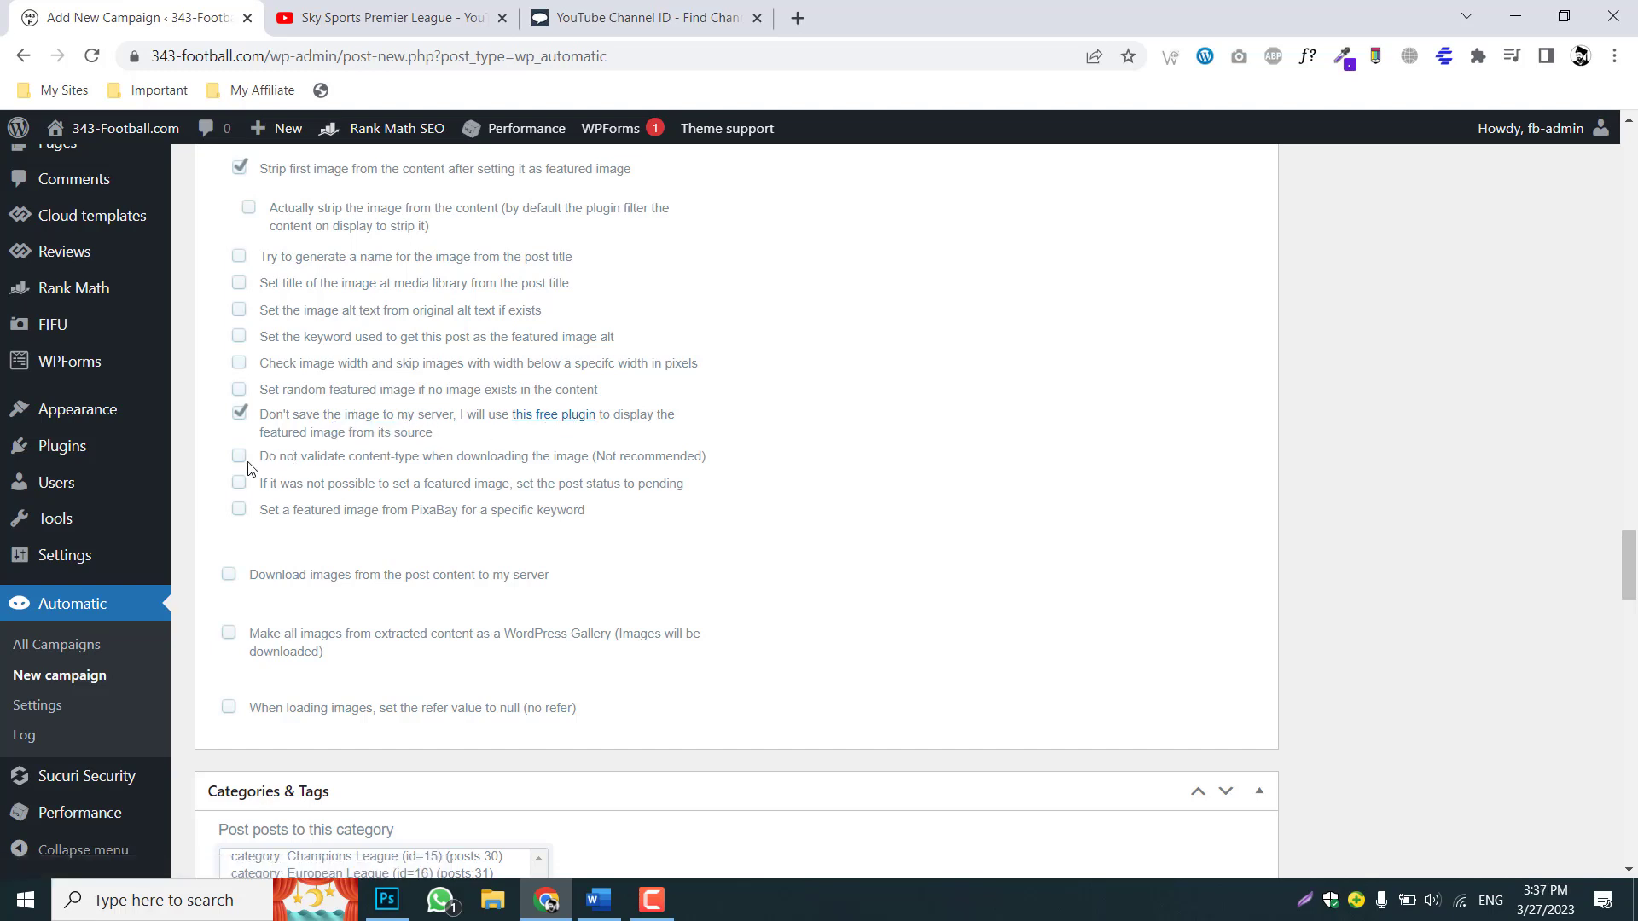
left_click_drag(314, 483, 442, 483)
left_click(491, 483)
Select 'category: Video' in Categories & Tags.
scroll(444, 480, "down", 5)
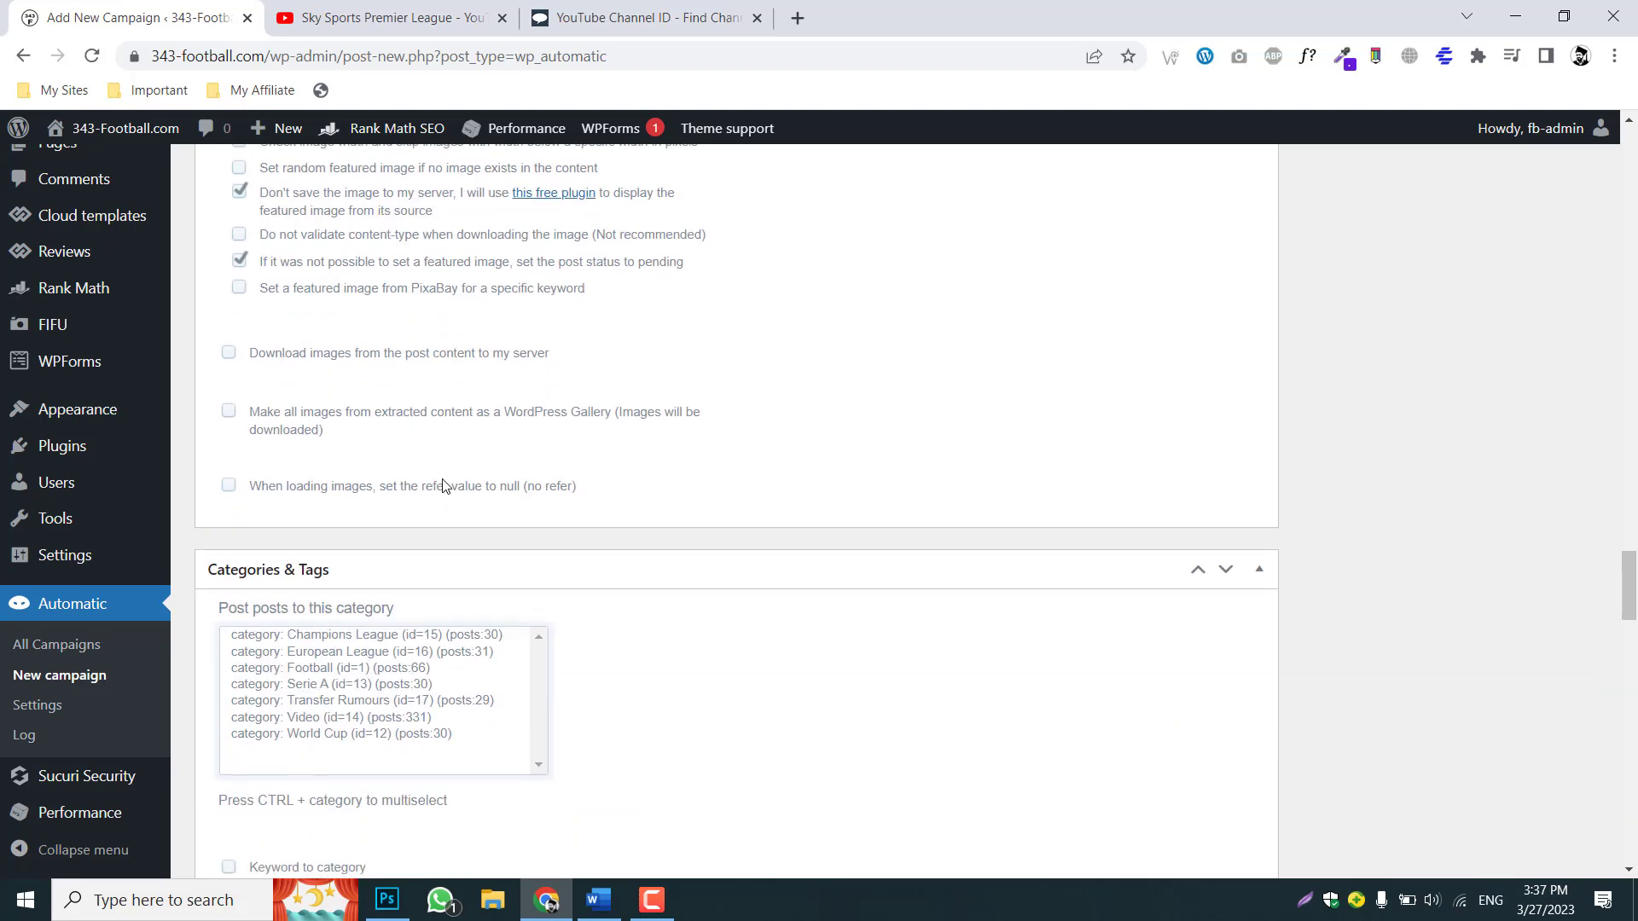
left_click(307, 515)
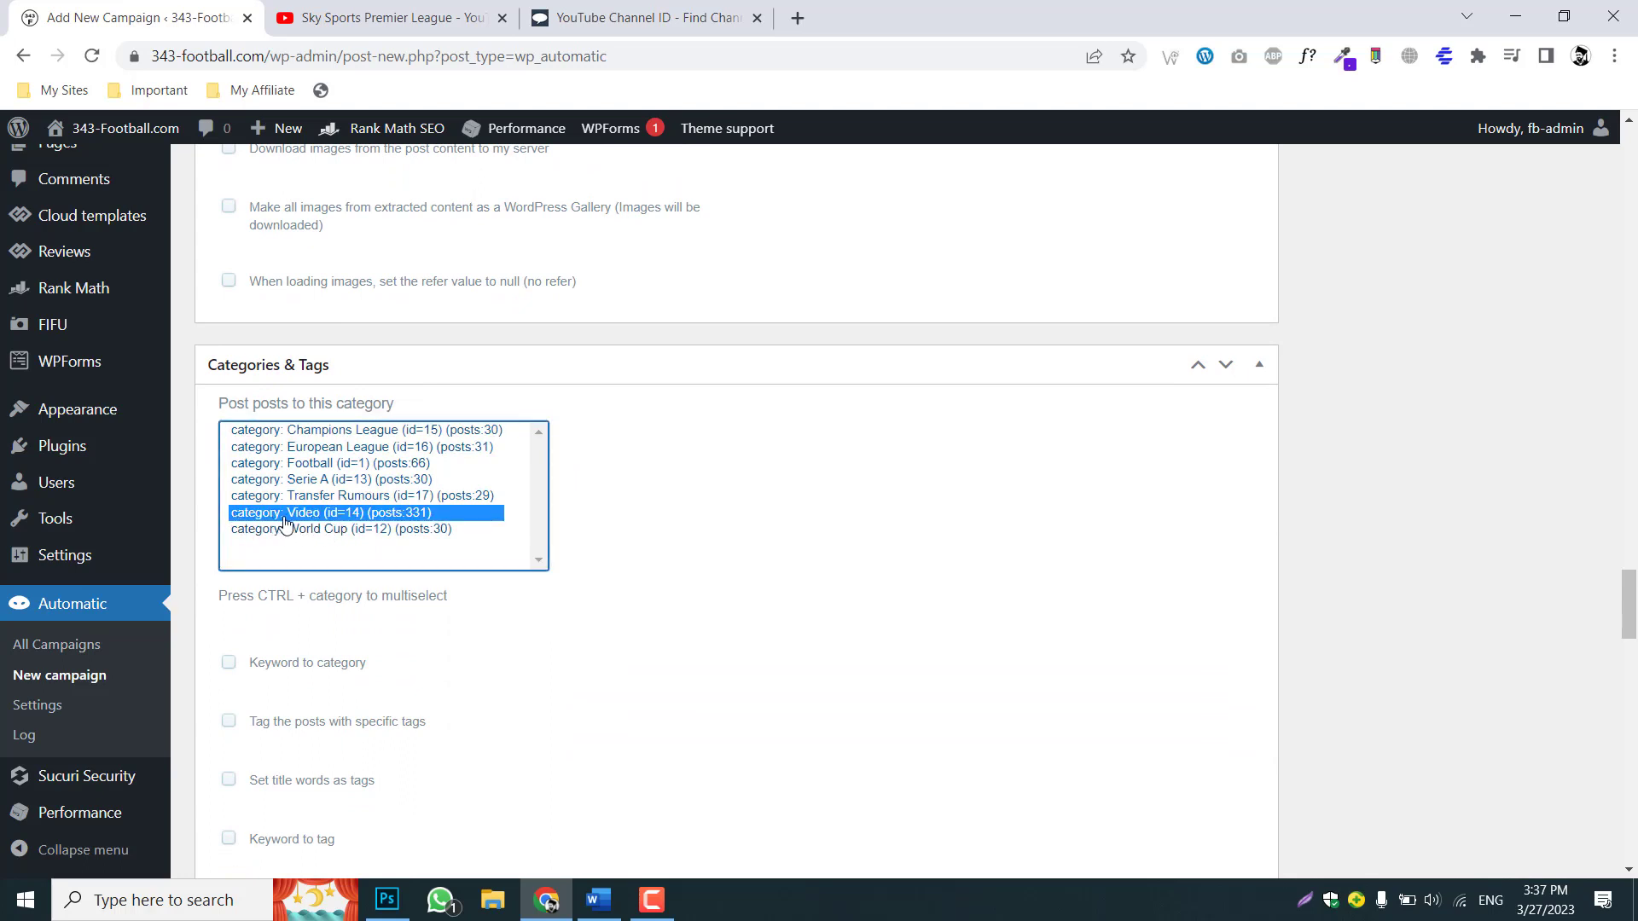
scroll(570, 478, "down", 12)
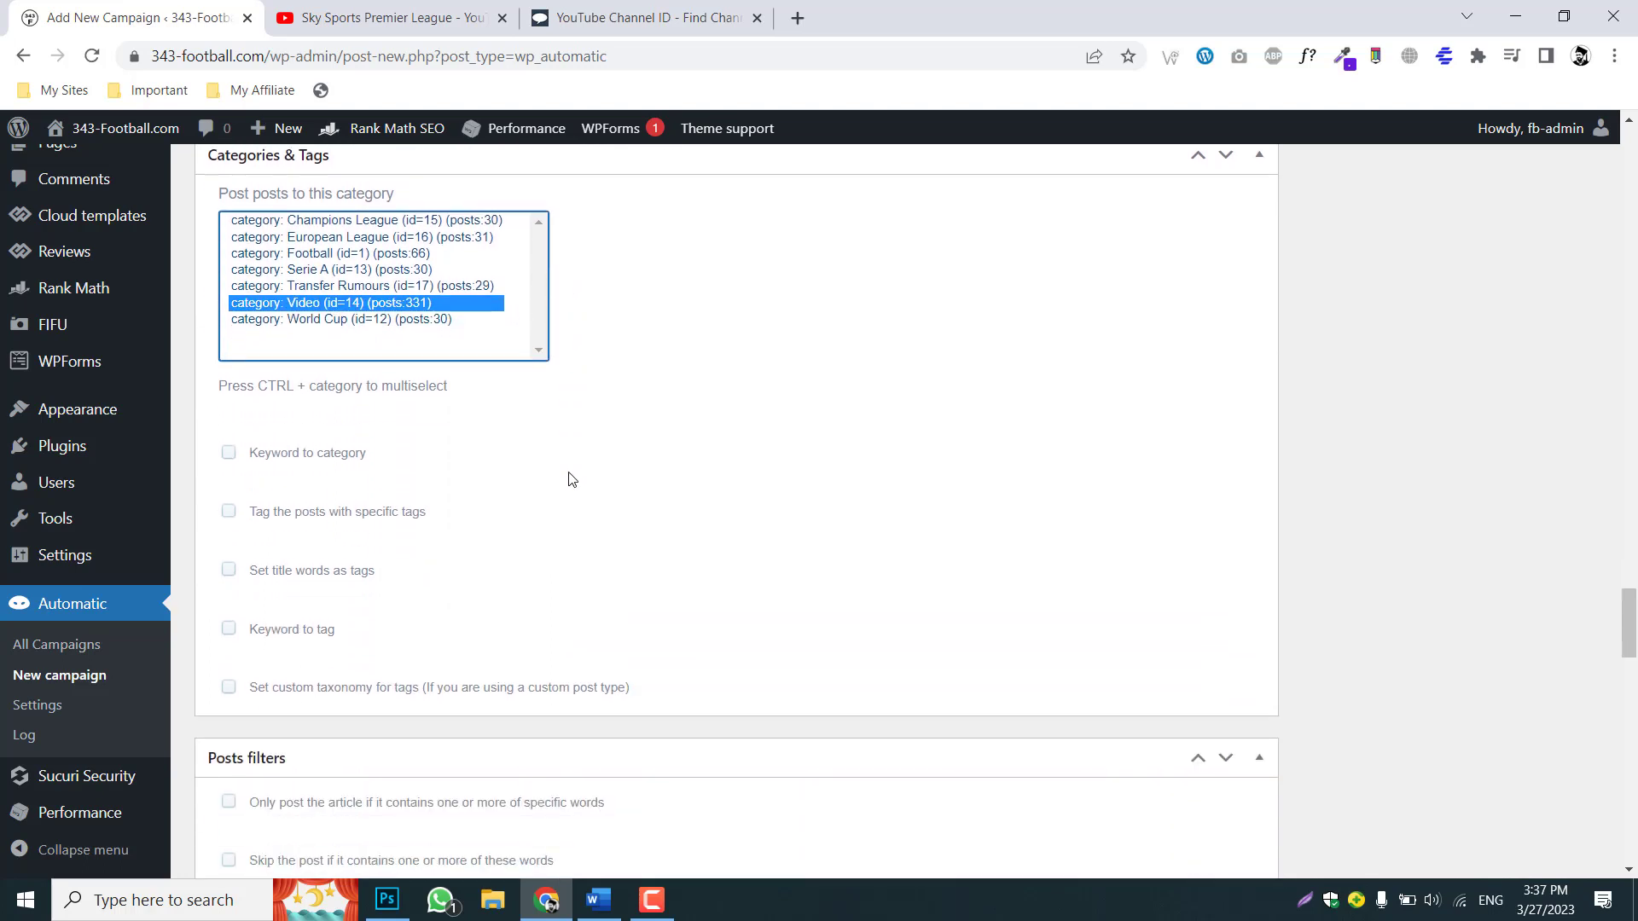
Skip posts whose title is already published.
scroll(570, 472, "down", 1)
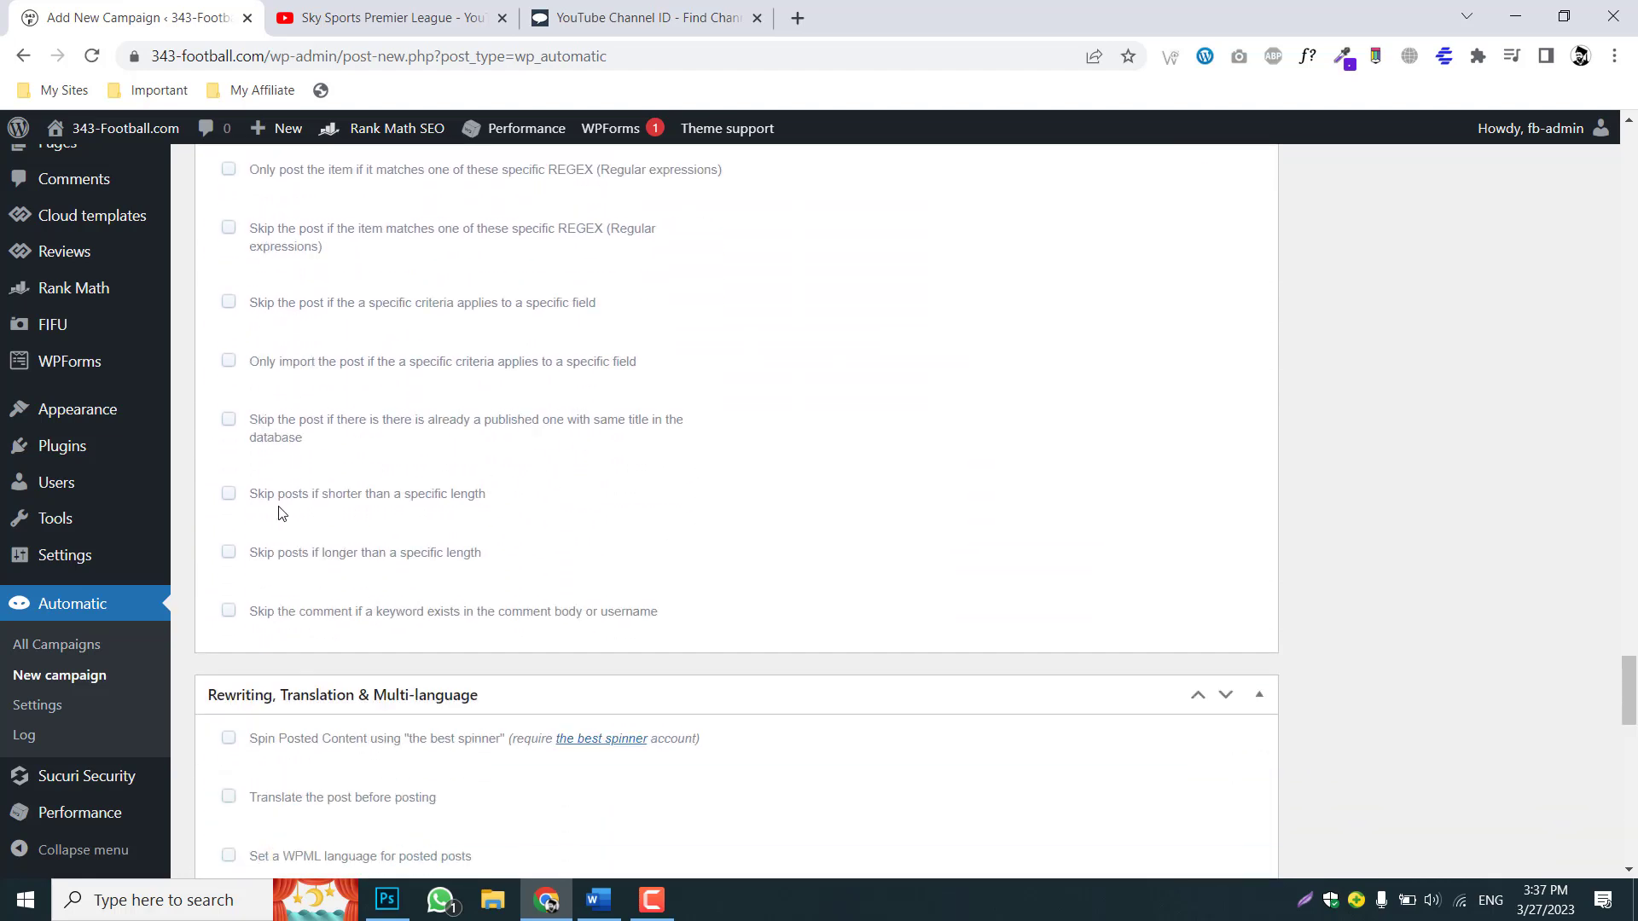
left_click_drag(266, 419, 588, 418)
left_click(395, 421)
left_click(638, 420)
scroll(603, 450, "down", 5)
scroll(604, 450, "up", 5)
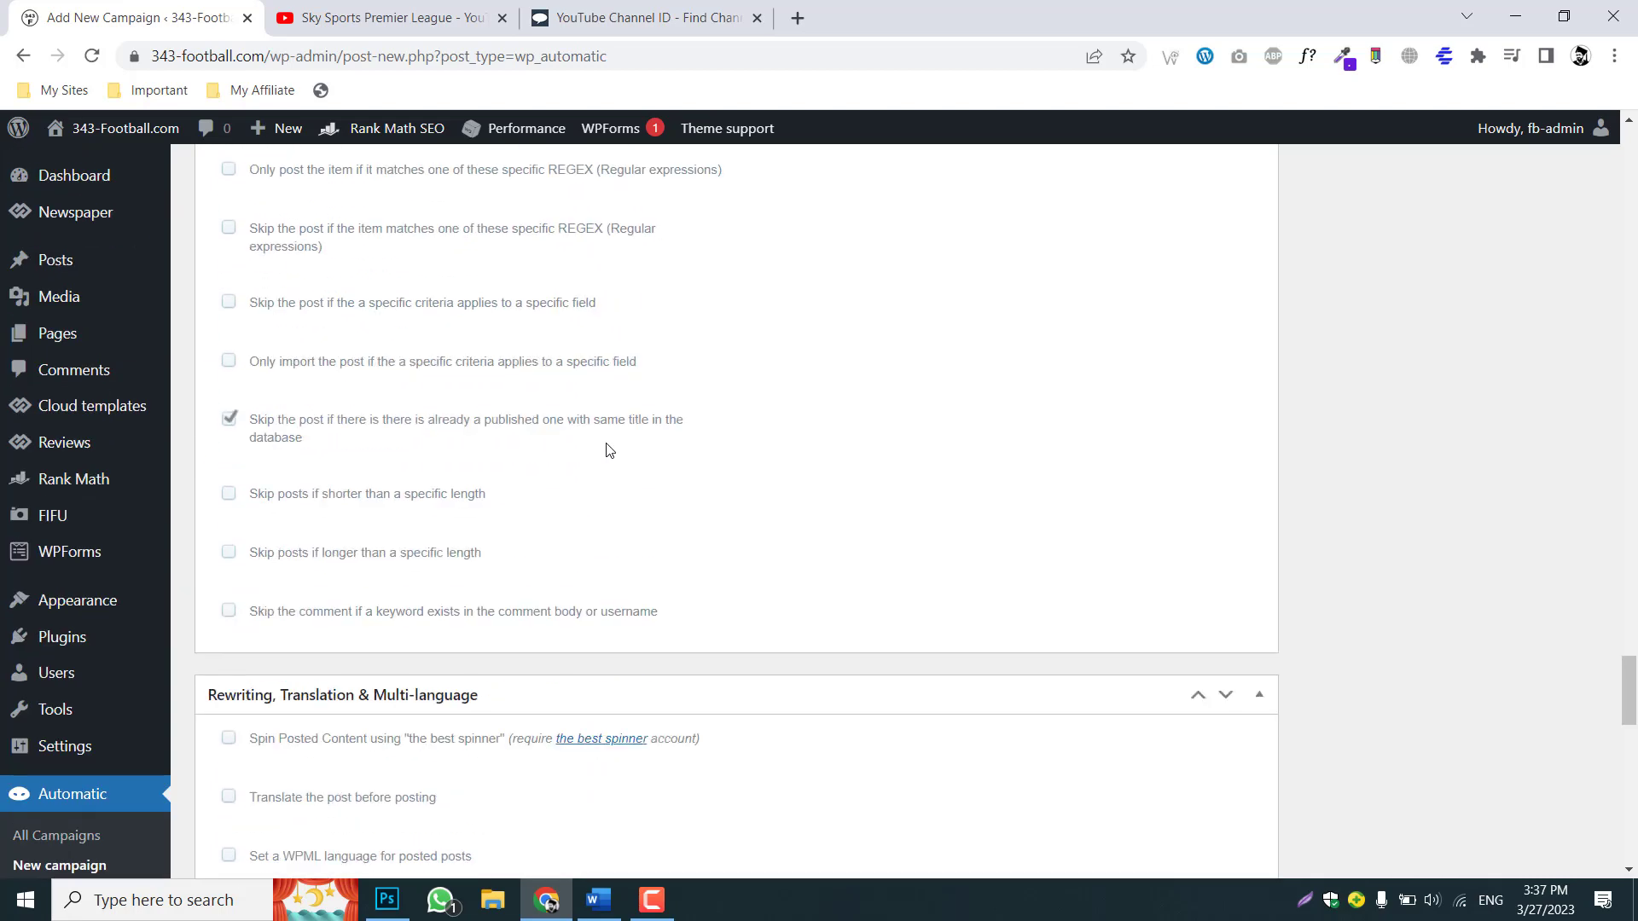
scroll(447, 483, "down", 6)
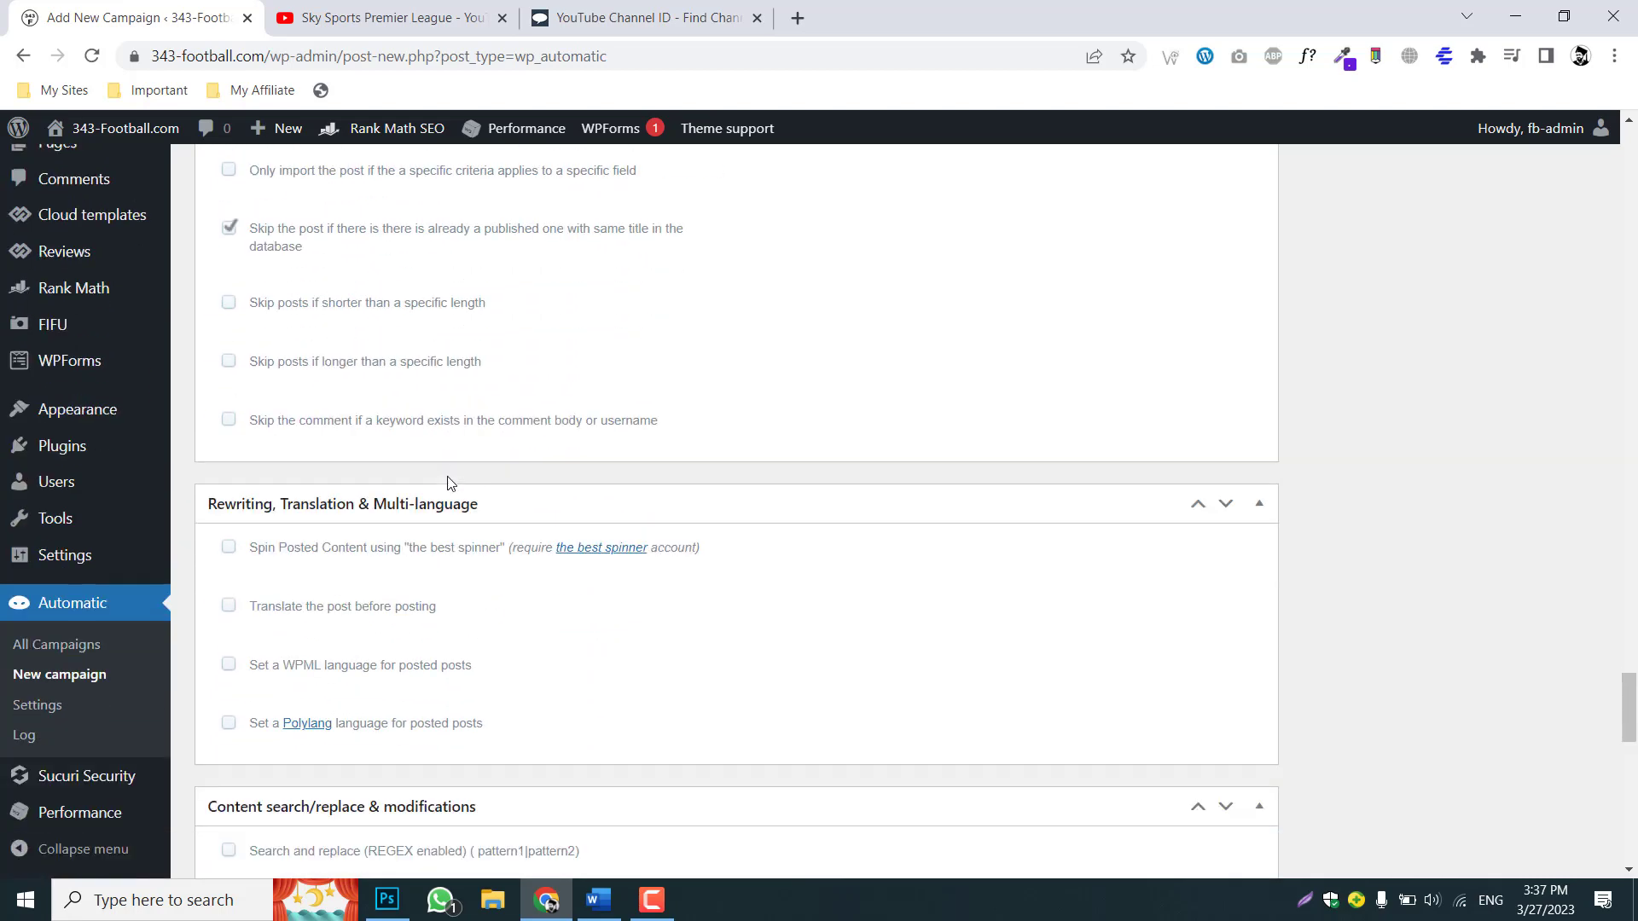
scroll(449, 476, "down", 5)
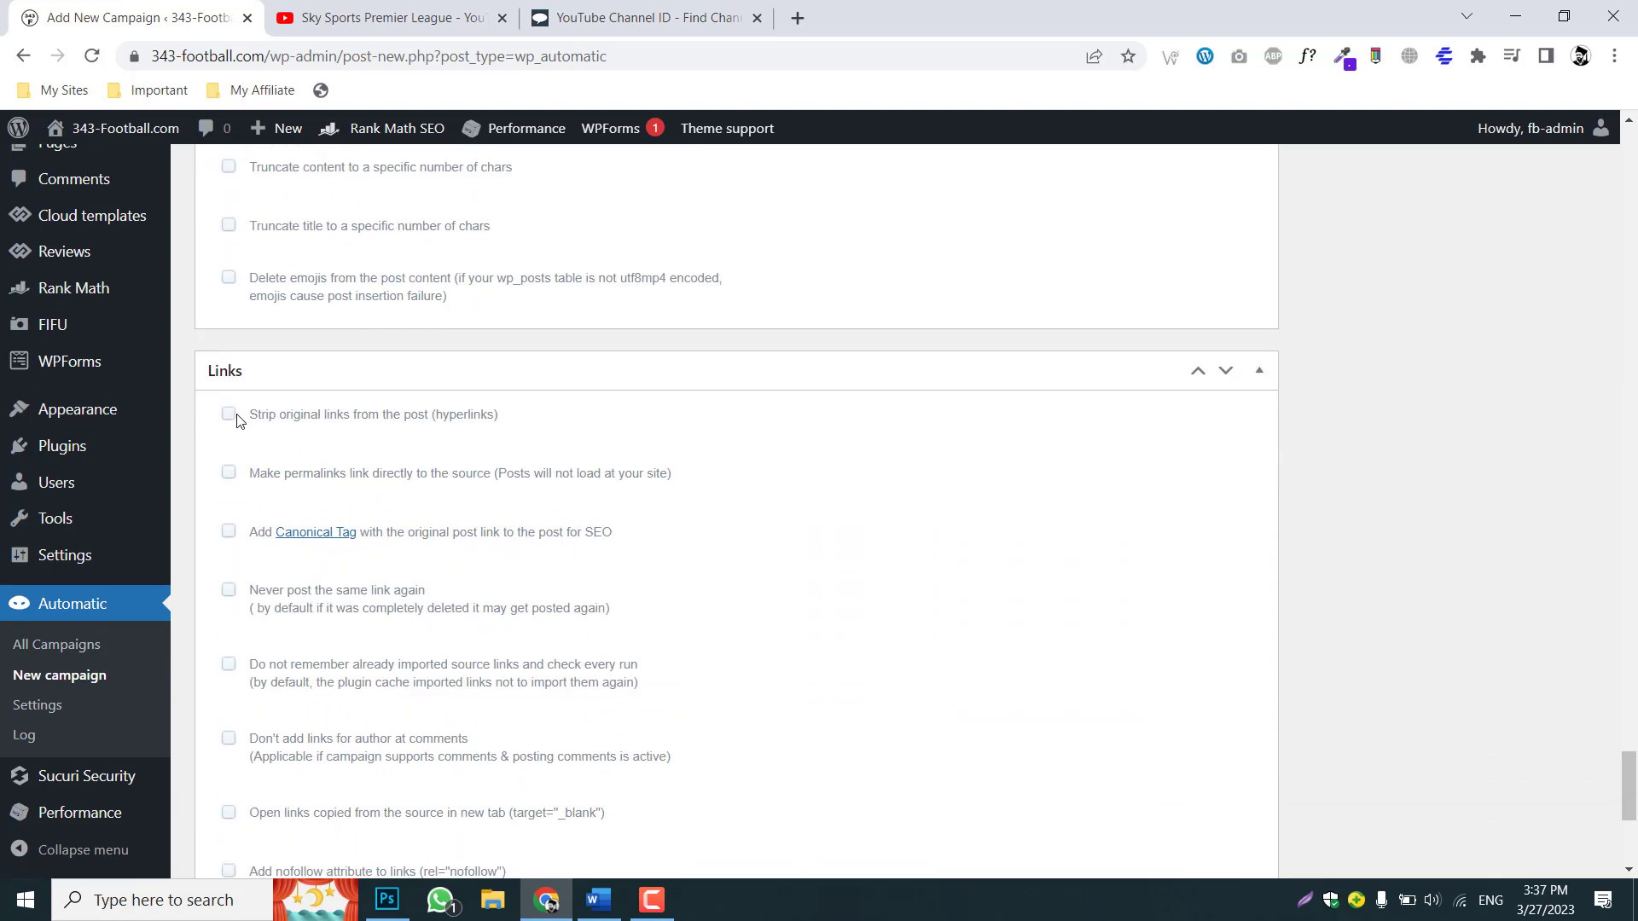
Strip original links, never repost the same link, and open links in new tabs with nofollow.
left_click(229, 414)
scroll(363, 419, "down", 3)
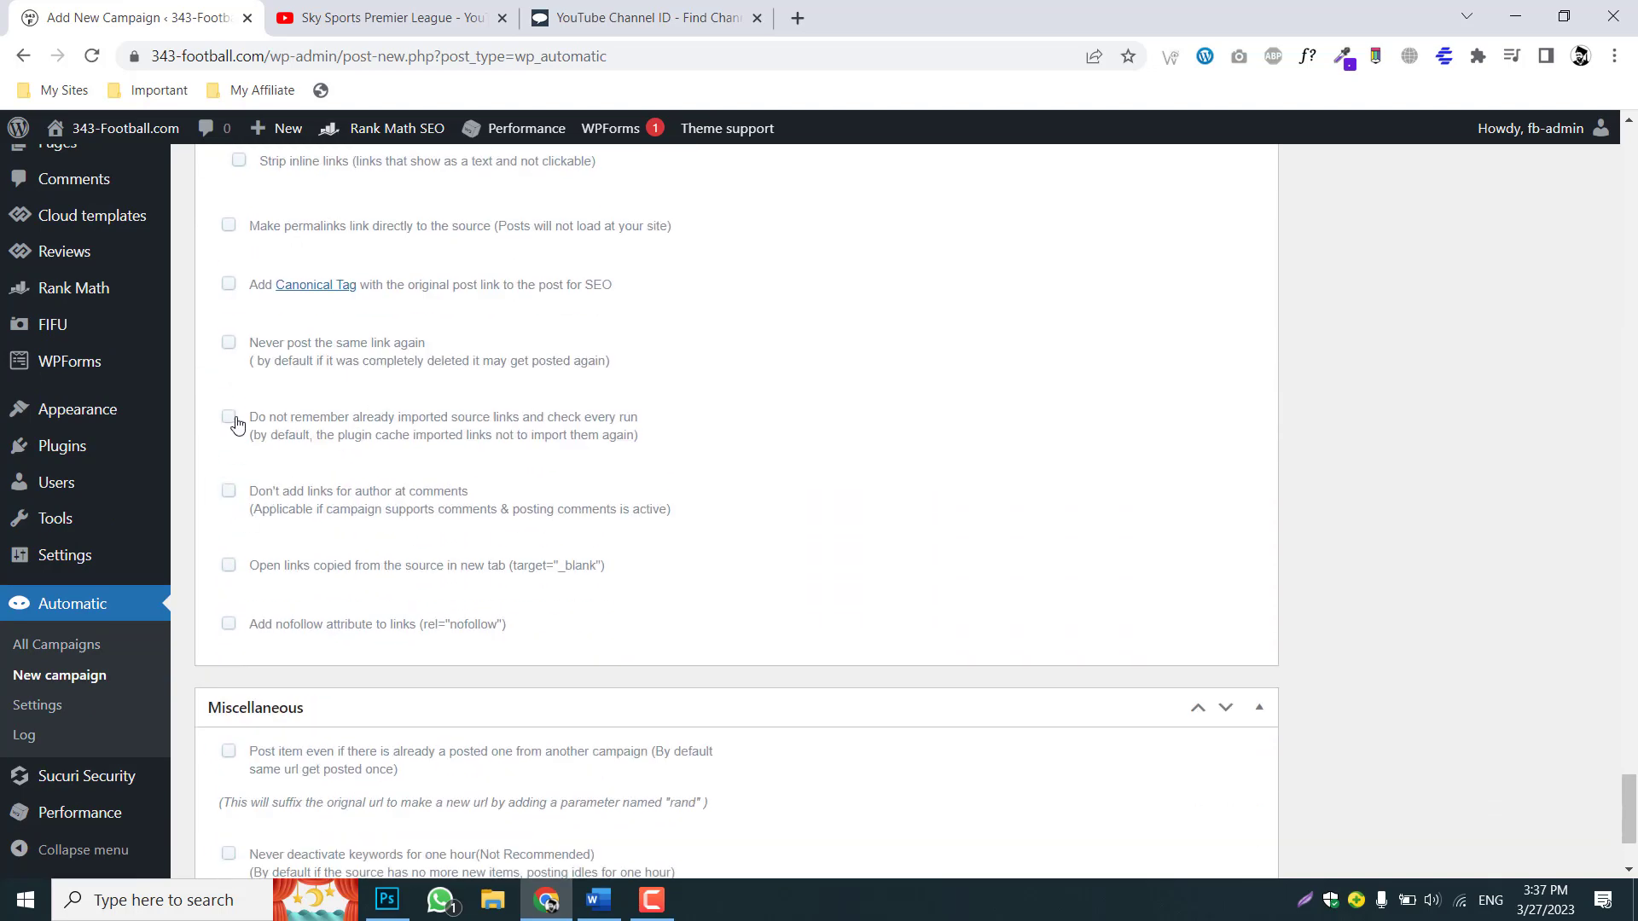
left_click(225, 342)
left_click_drag(341, 342, 547, 360)
left_click(499, 357)
left_click_drag(294, 342, 401, 343)
left_click(406, 395)
left_click(231, 565)
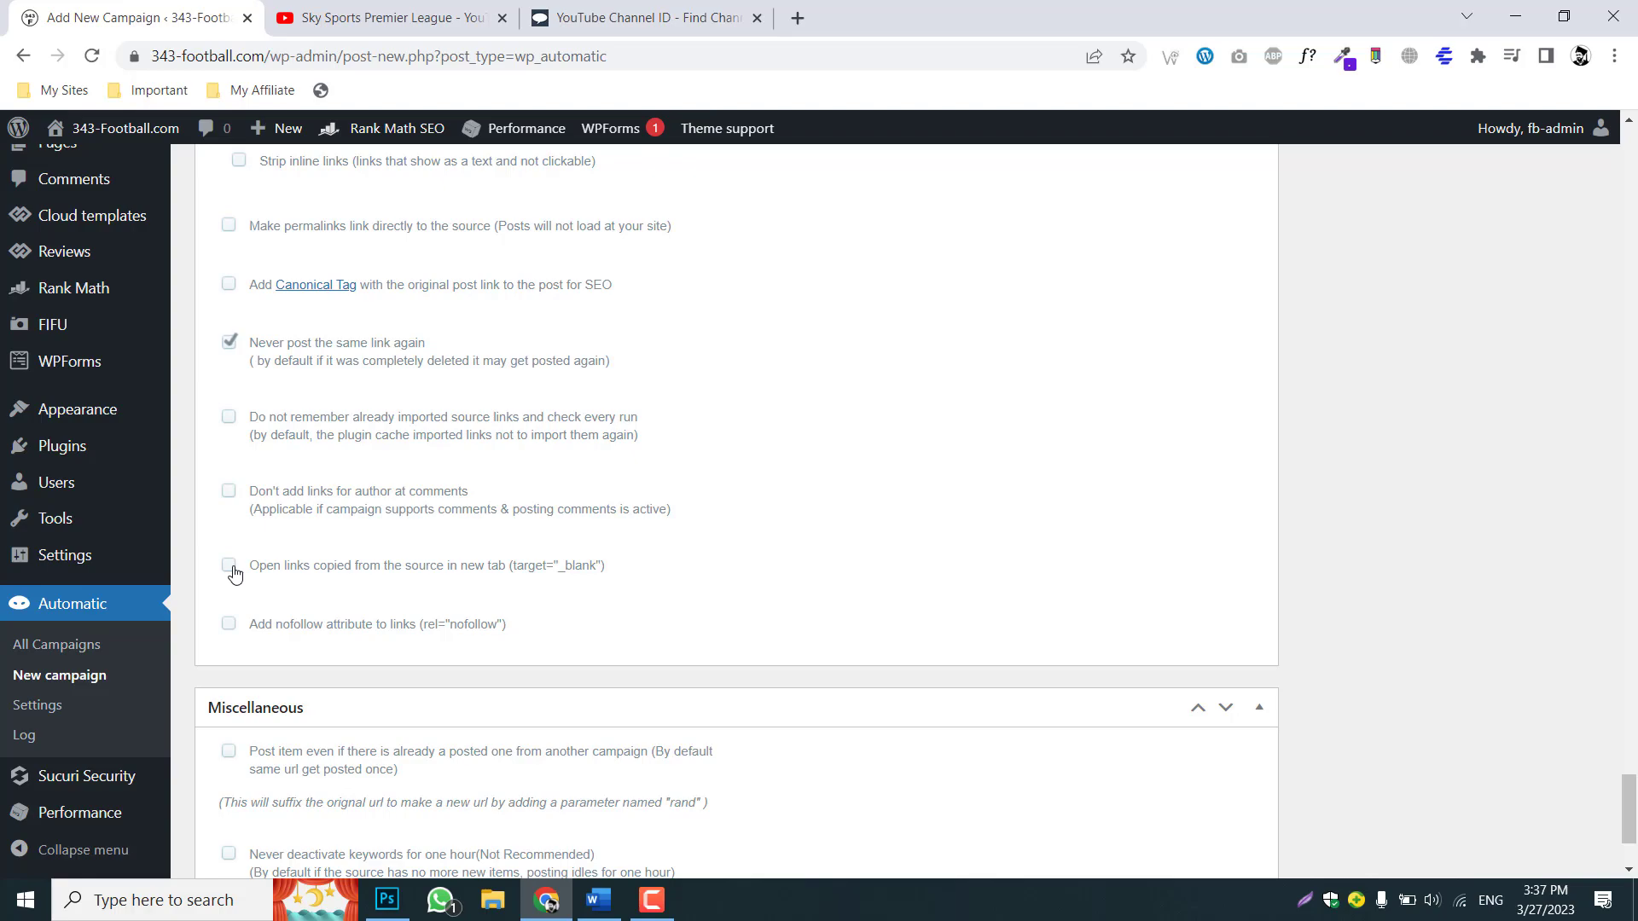
left_click(232, 630)
left_click_drag(1629, 772, 1595, 145)
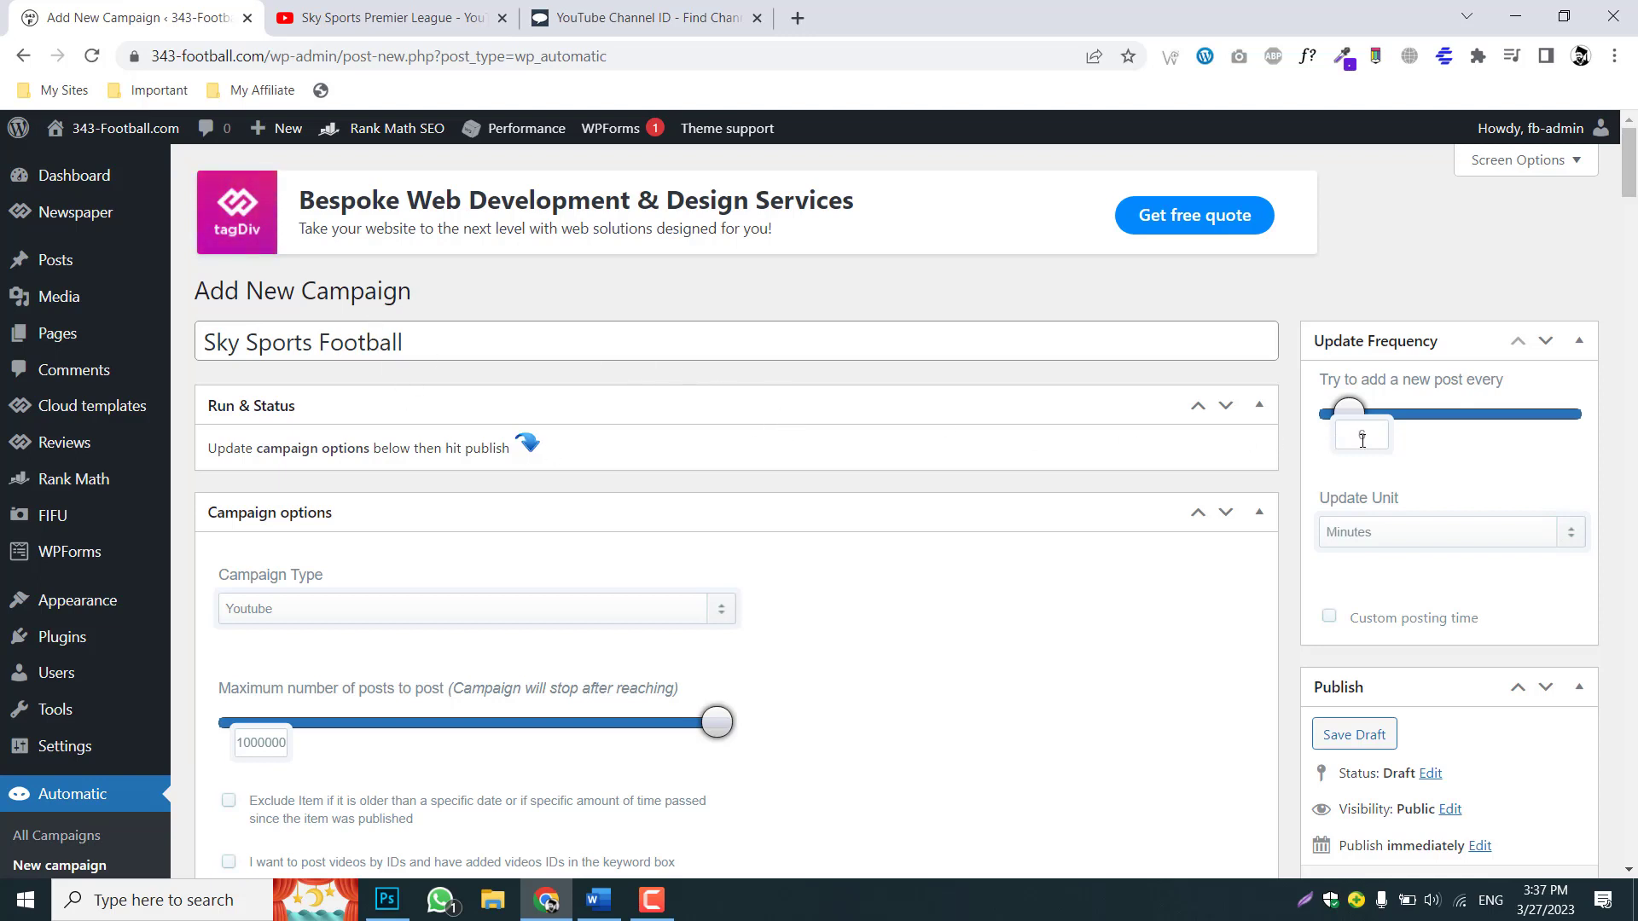
Set the update unit to Hours for a 6-hour posting interval and publish the campaign.
left_click(1381, 539)
left_click(1348, 574)
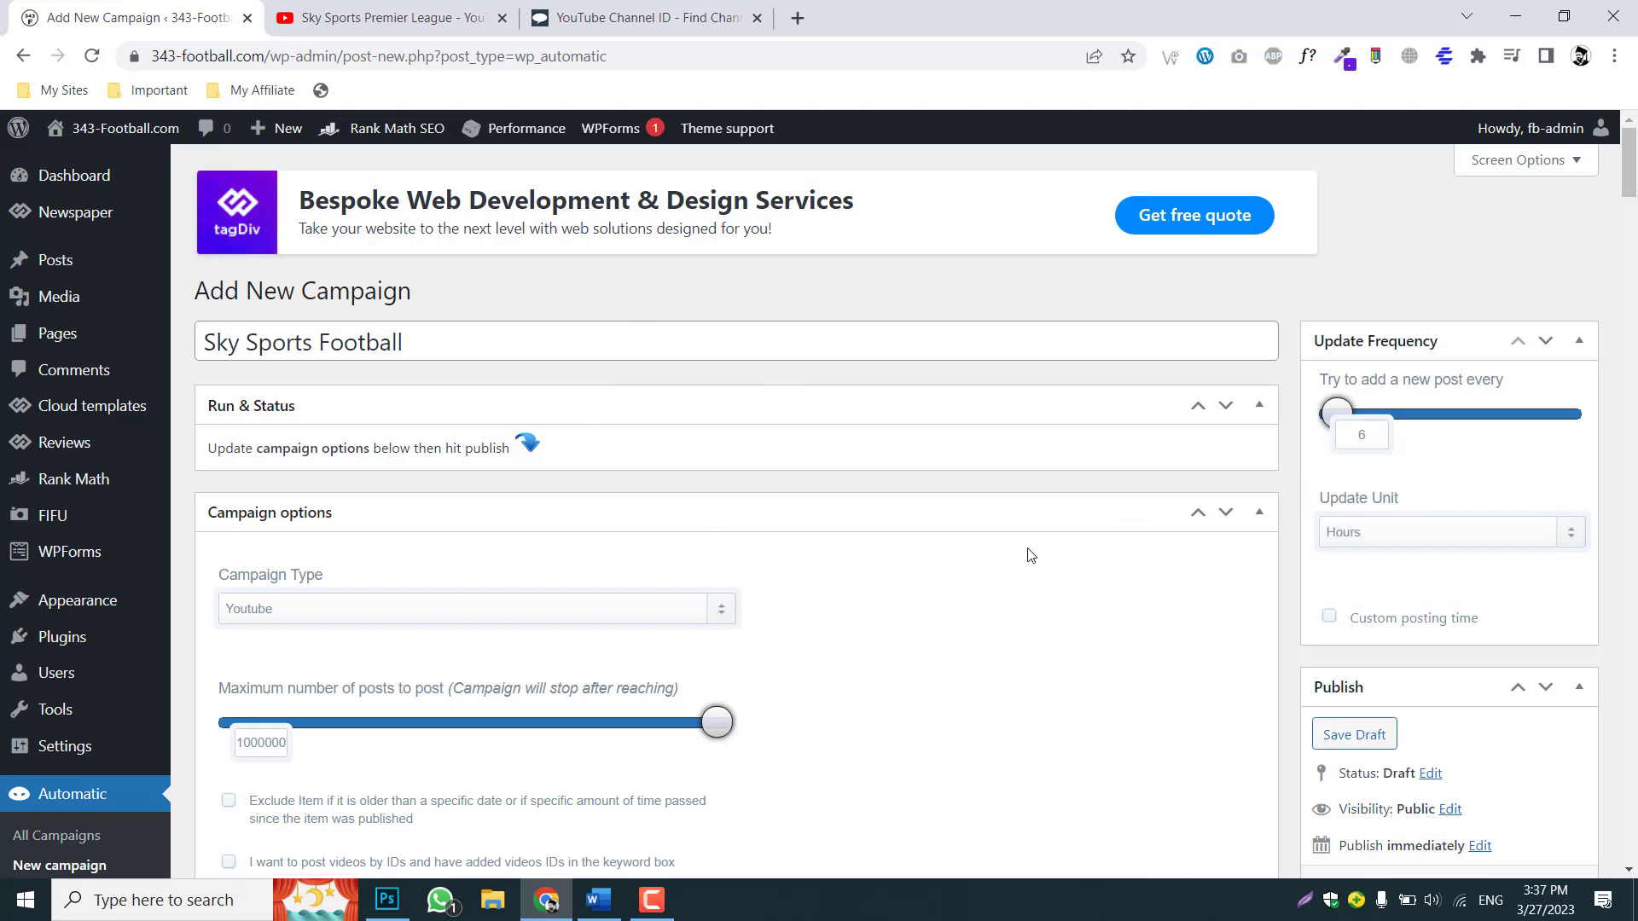
scroll(1028, 553, "down", 5)
scroll(1030, 555, "up", 5)
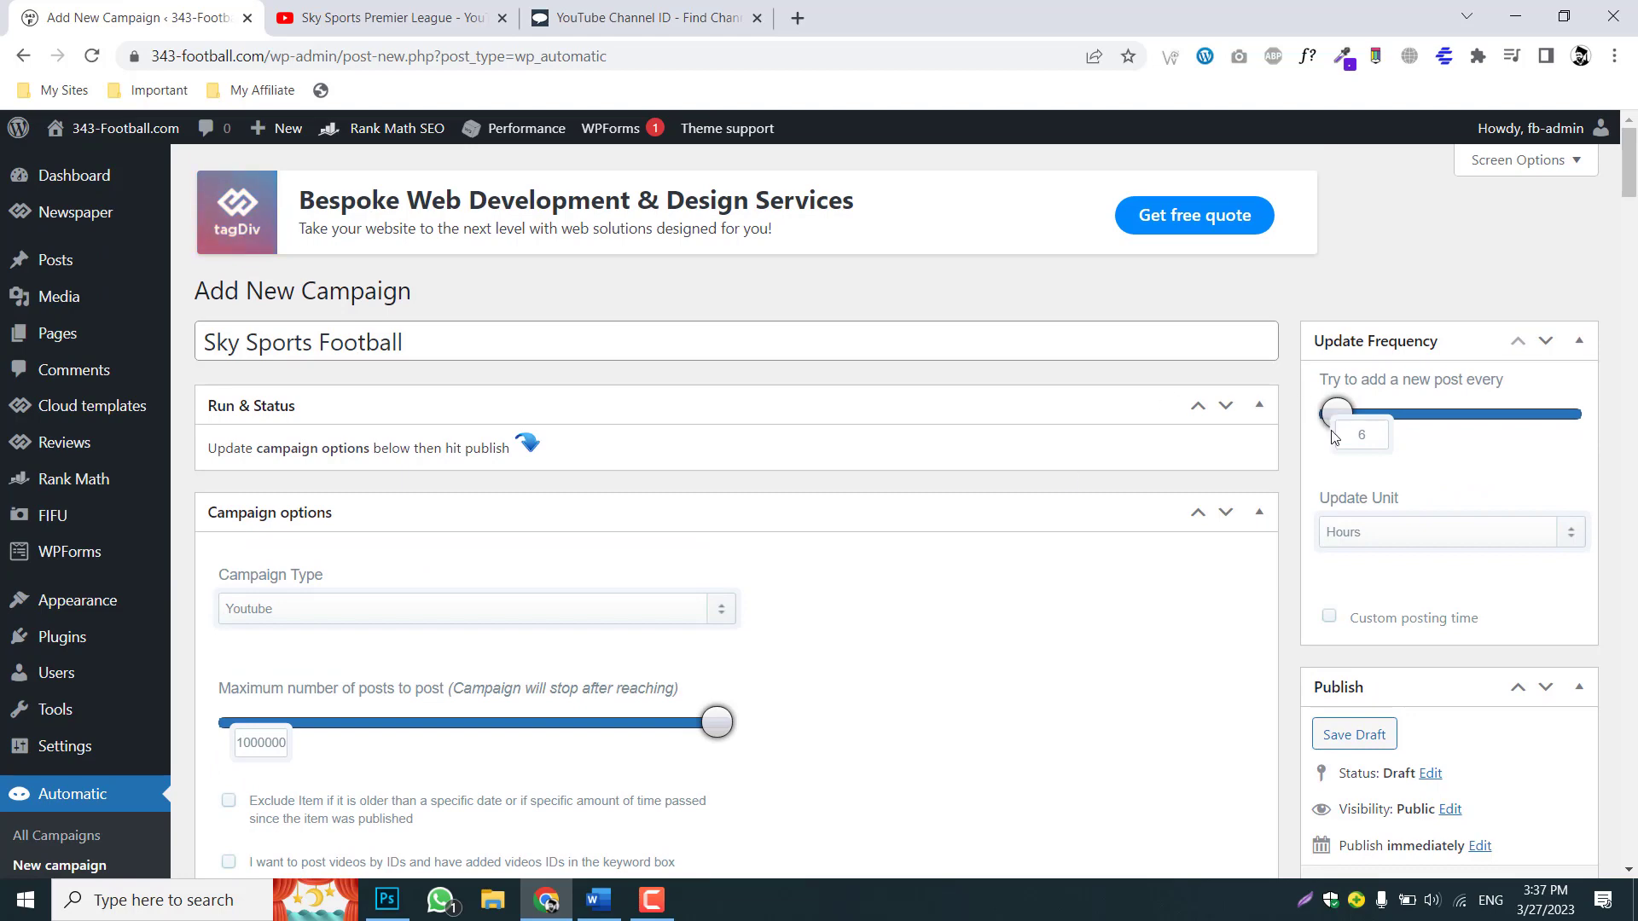
scroll(969, 600, "down", 3)
left_click(1519, 699)
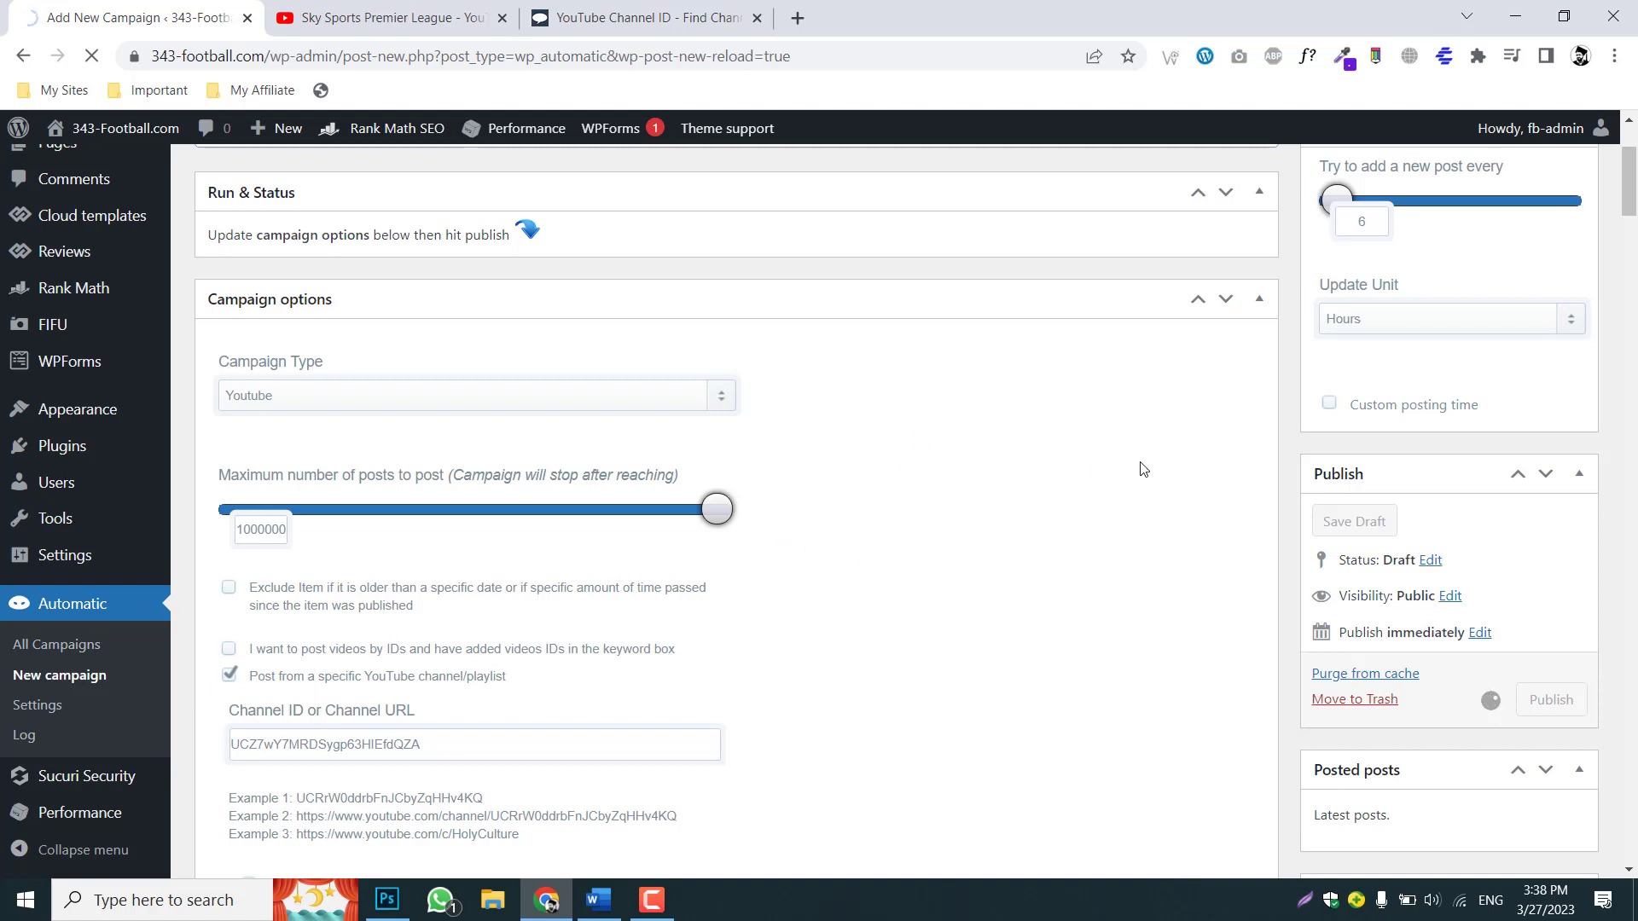
scroll(1450, 359, "up", 3)
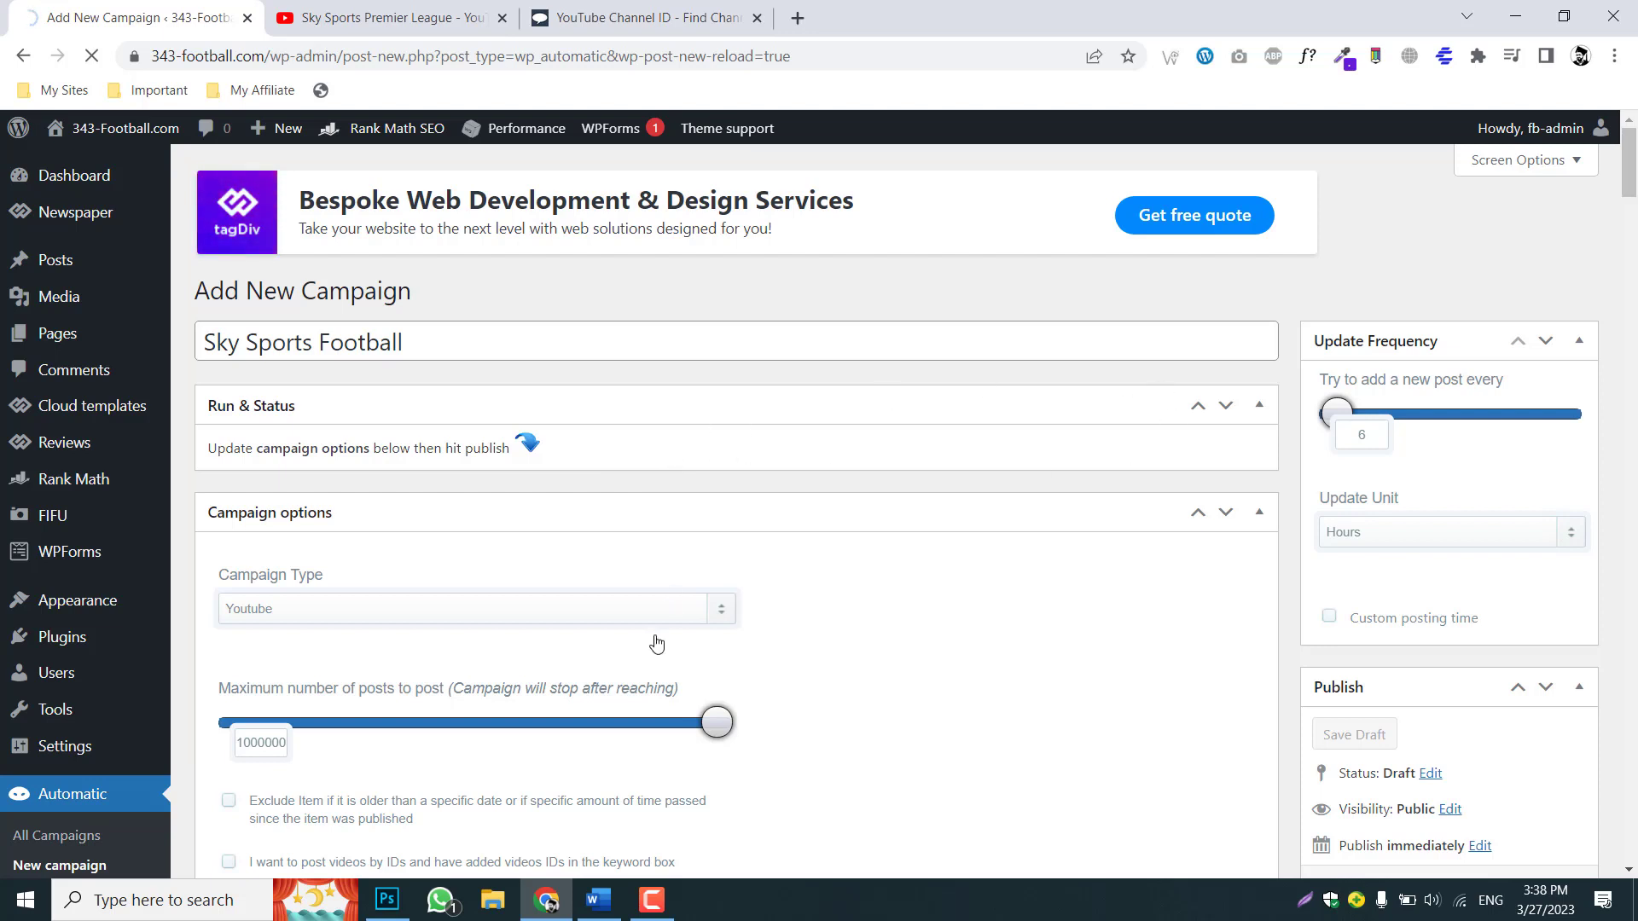
Bring the browser back into focus and review the Sky Sports Football campaign page.
left_click(652, 900)
left_click(243, 342)
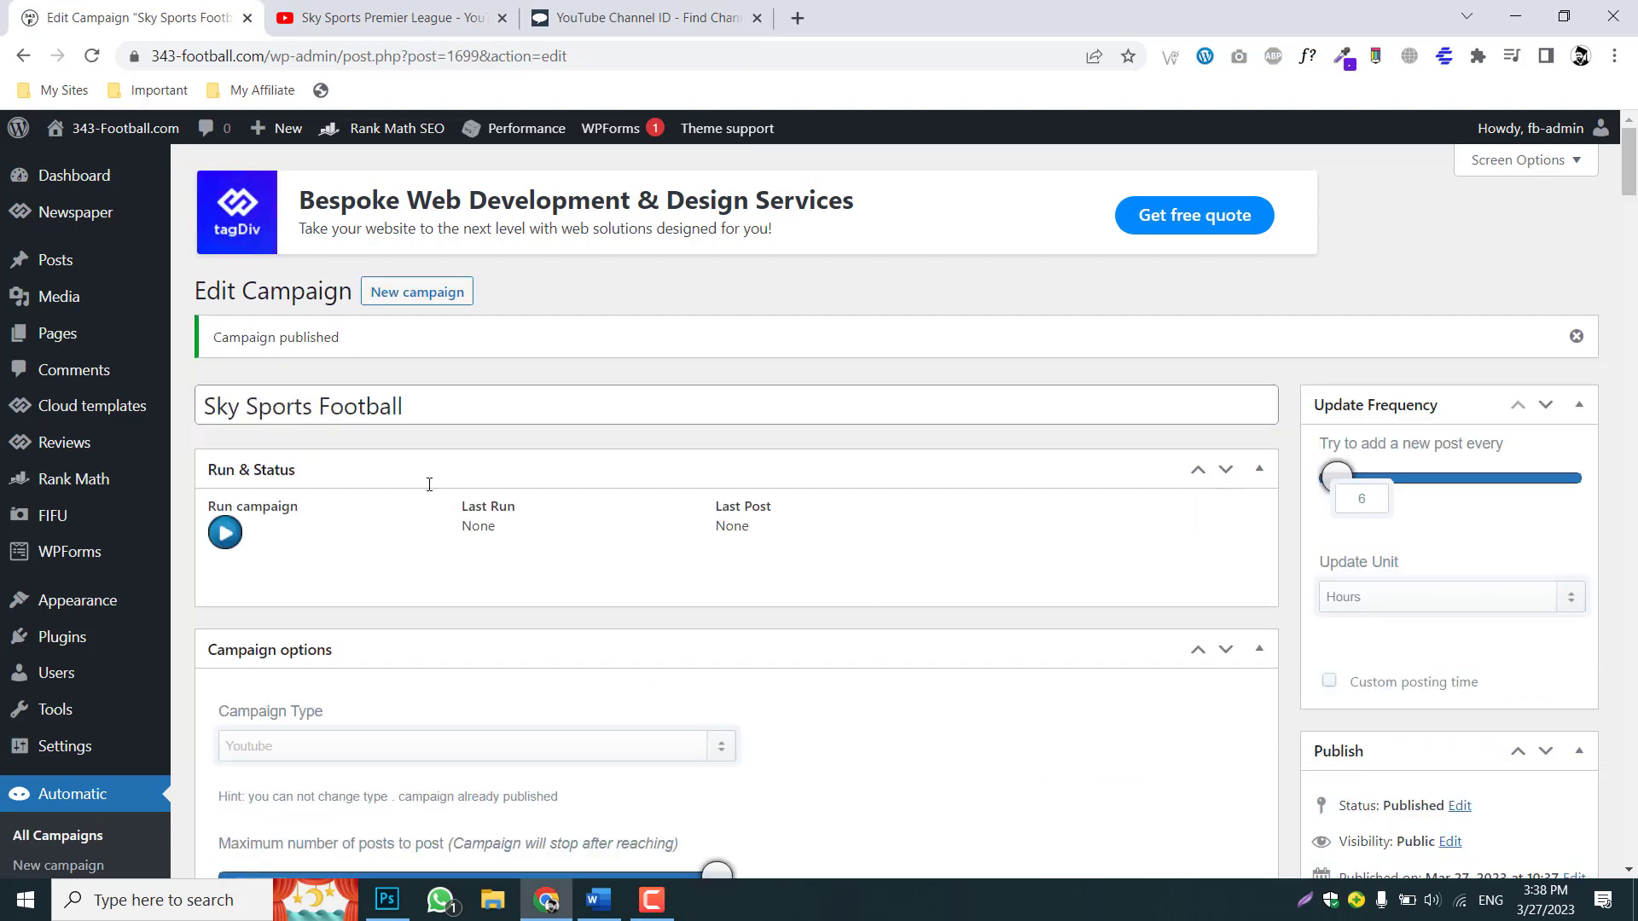
left_click_drag(243, 341, 369, 346)
left_click(842, 324)
scroll(842, 324, "down", 8)
scroll(938, 376, "up", 8)
scroll(735, 351, "down", 6)
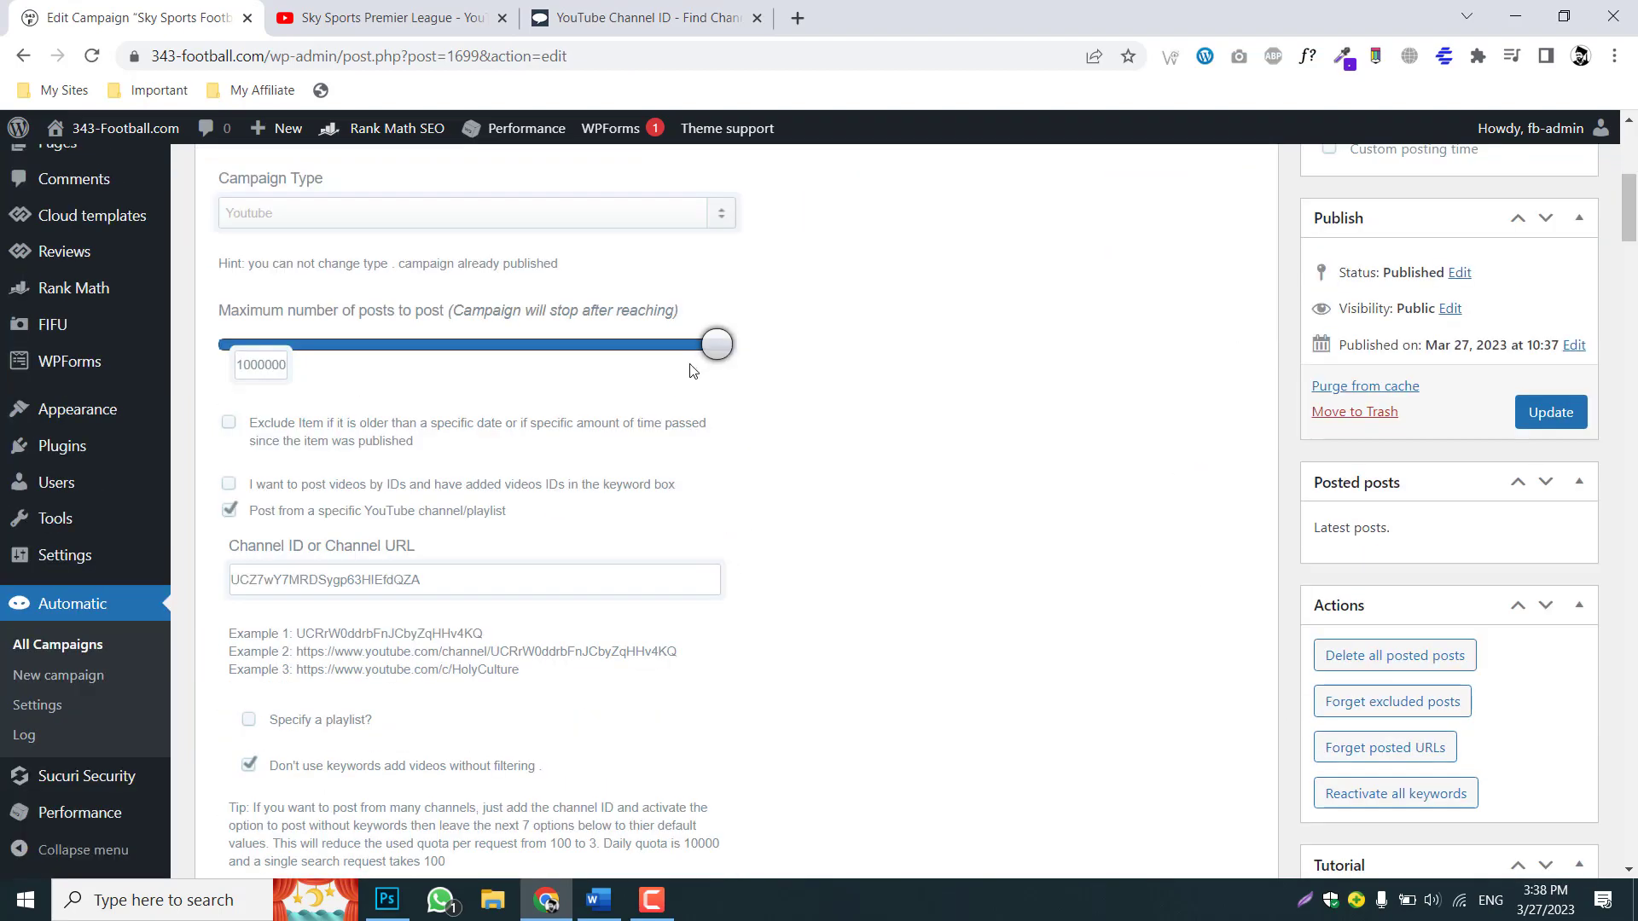
scroll(990, 450, "up", 5)
scroll(991, 450, "down", 1)
scroll(990, 450, "down", 1)
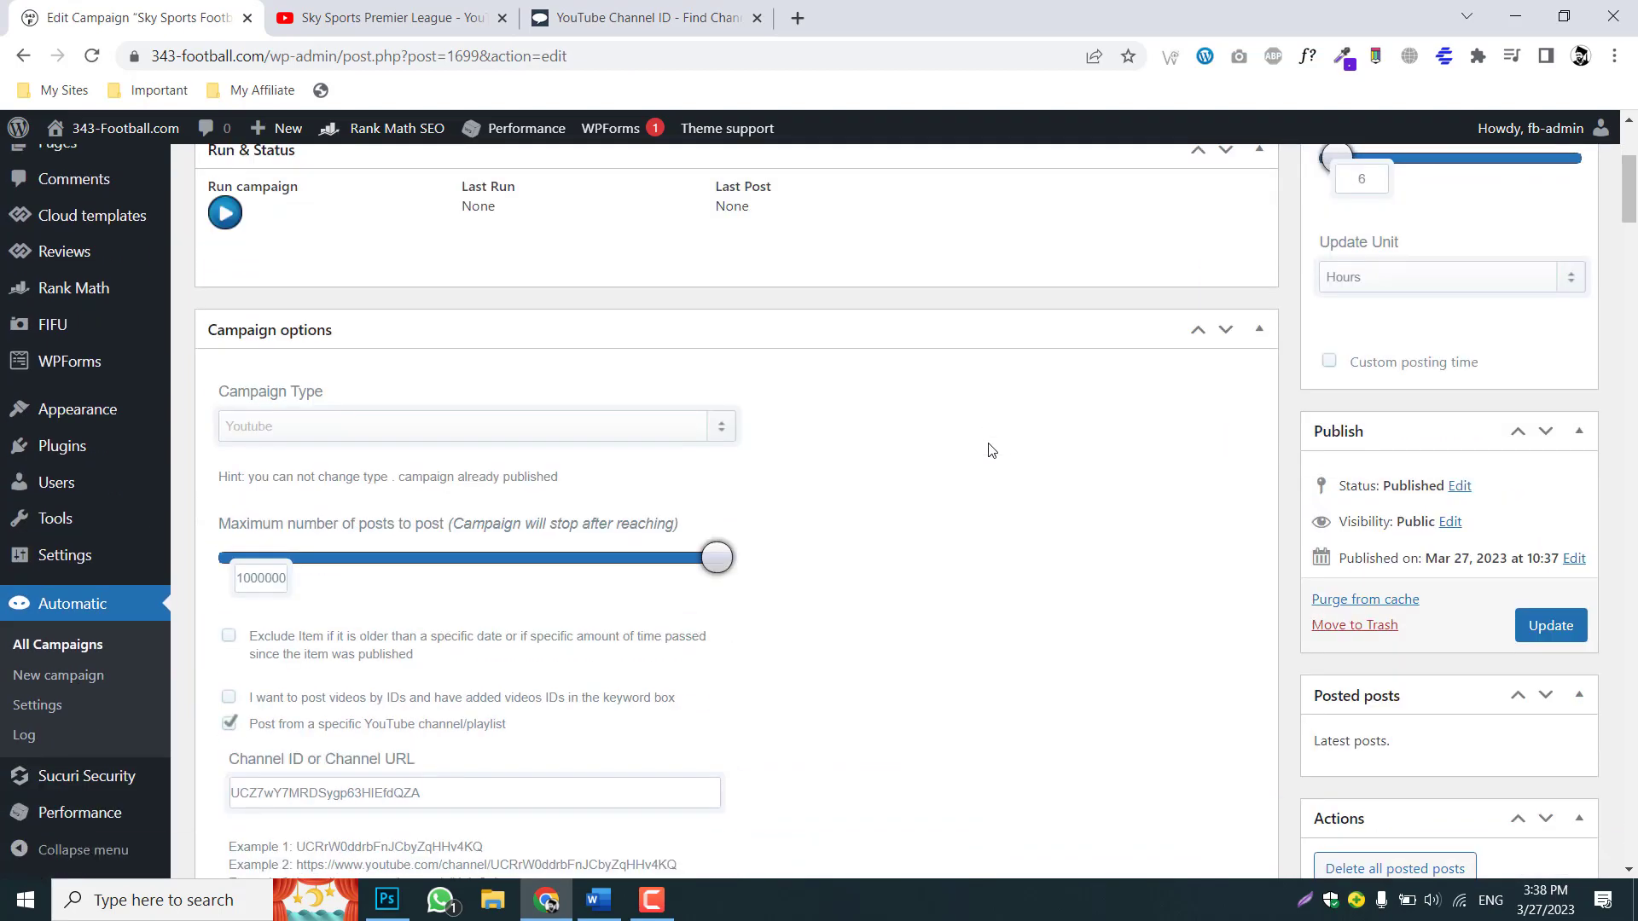
scroll(989, 450, "up", 4)
scroll(597, 493, "down", 5)
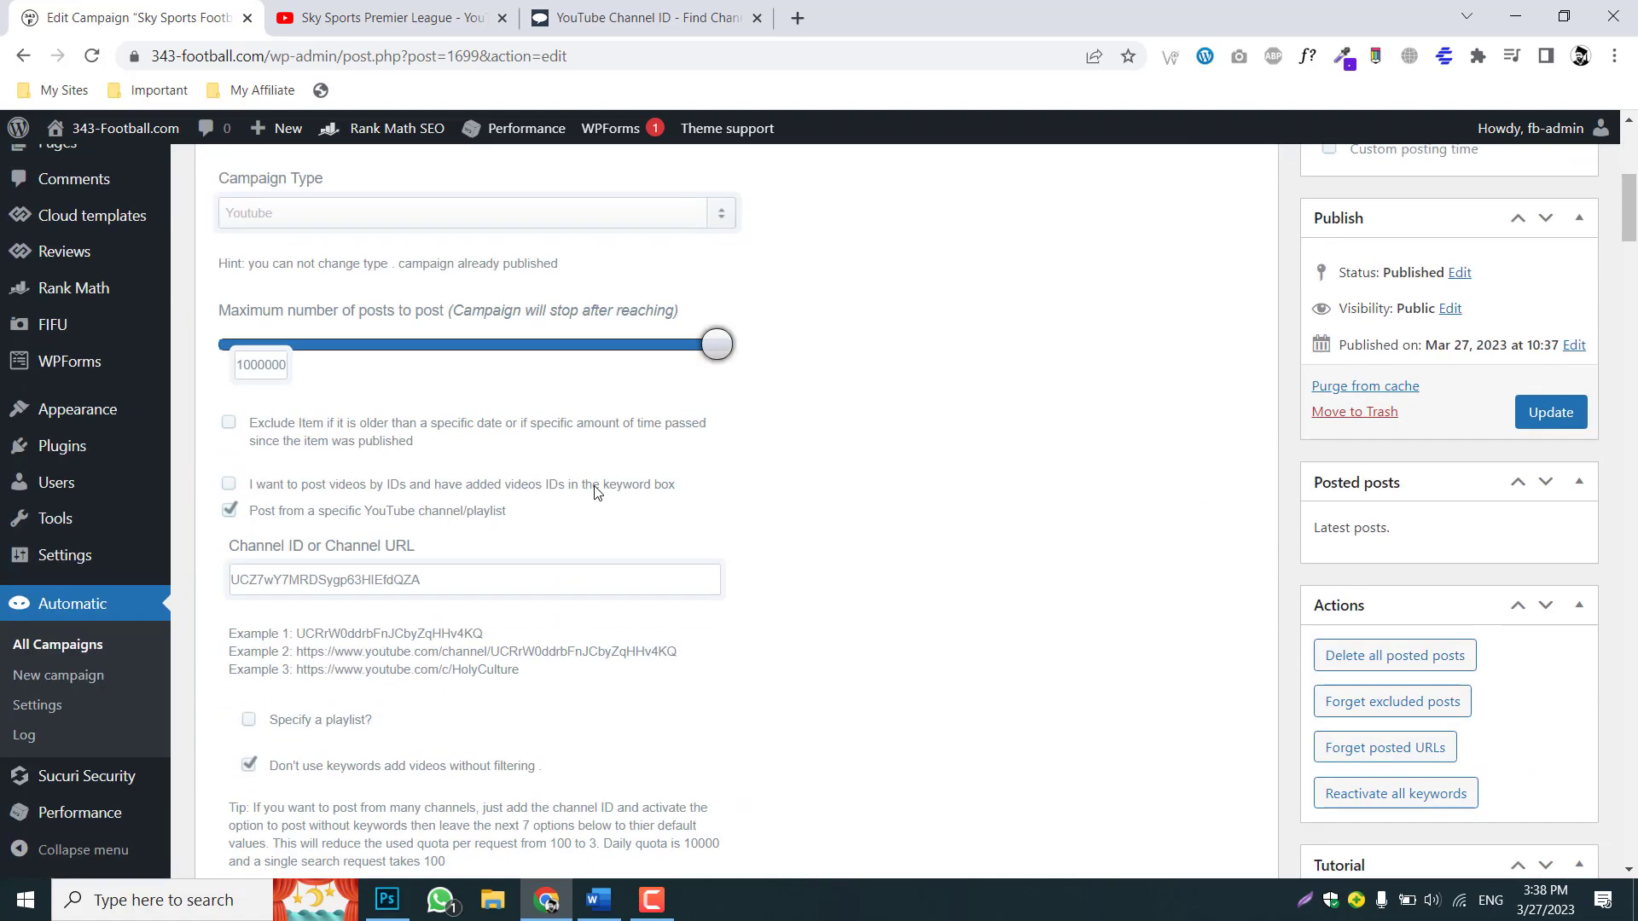
scroll(695, 386, "up", 5)
scroll(475, 421, "down", 3)
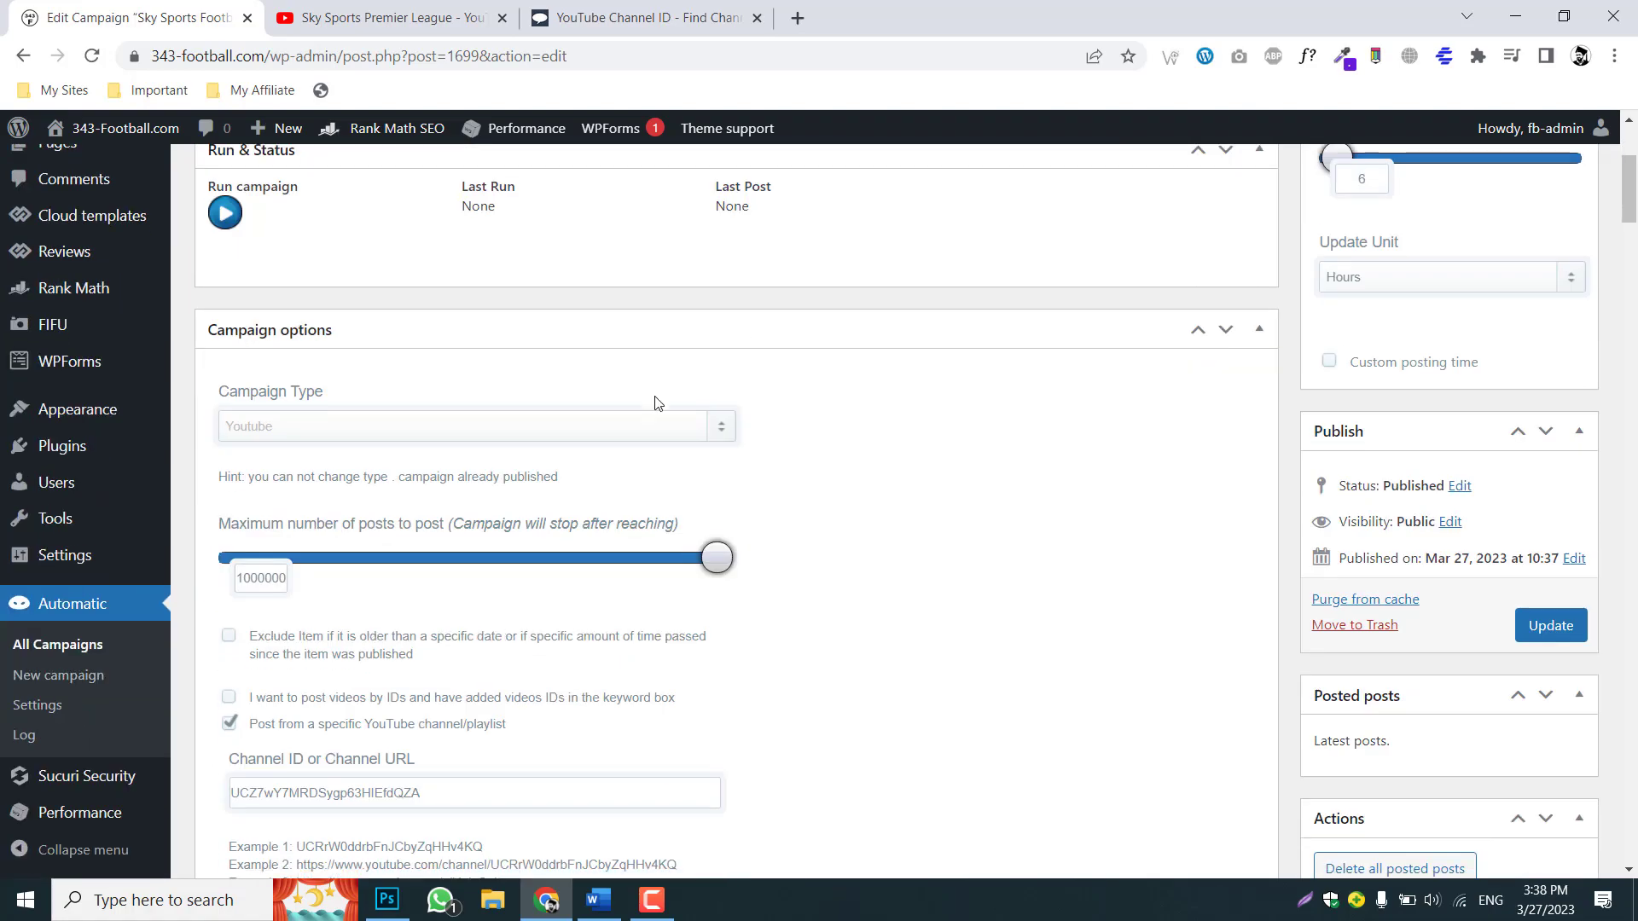
From All Campaigns, trash the Sky Sports Football campaign and dismiss the trash notice.
left_click(35, 645)
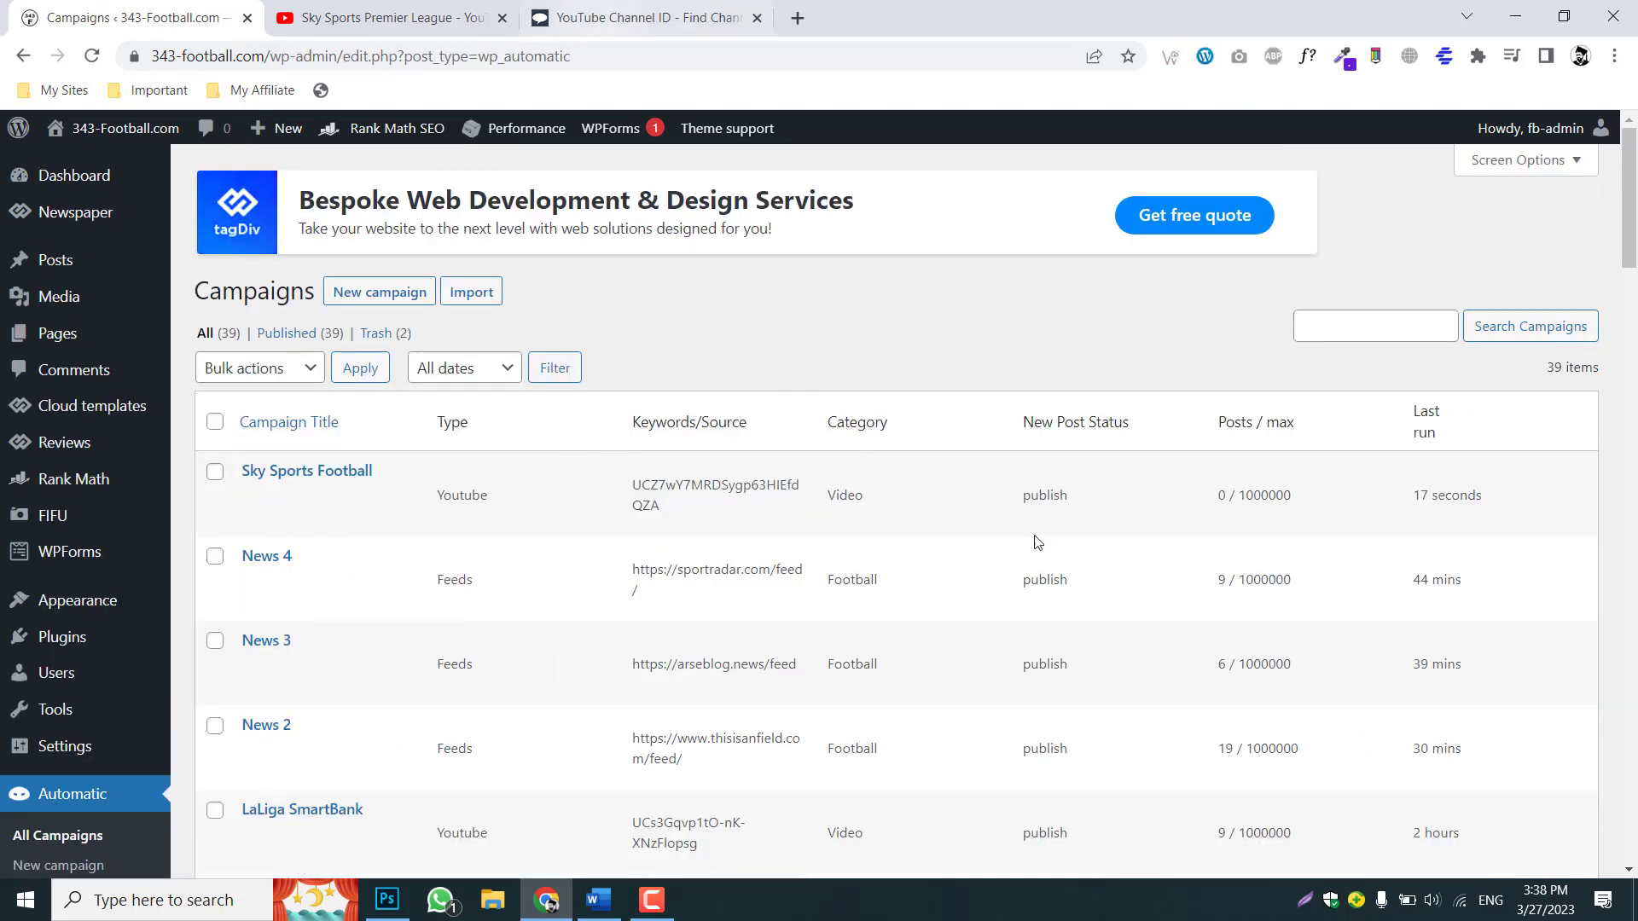
scroll(1635, 335, "down", 3)
scroll(1635, 335, "up", 3)
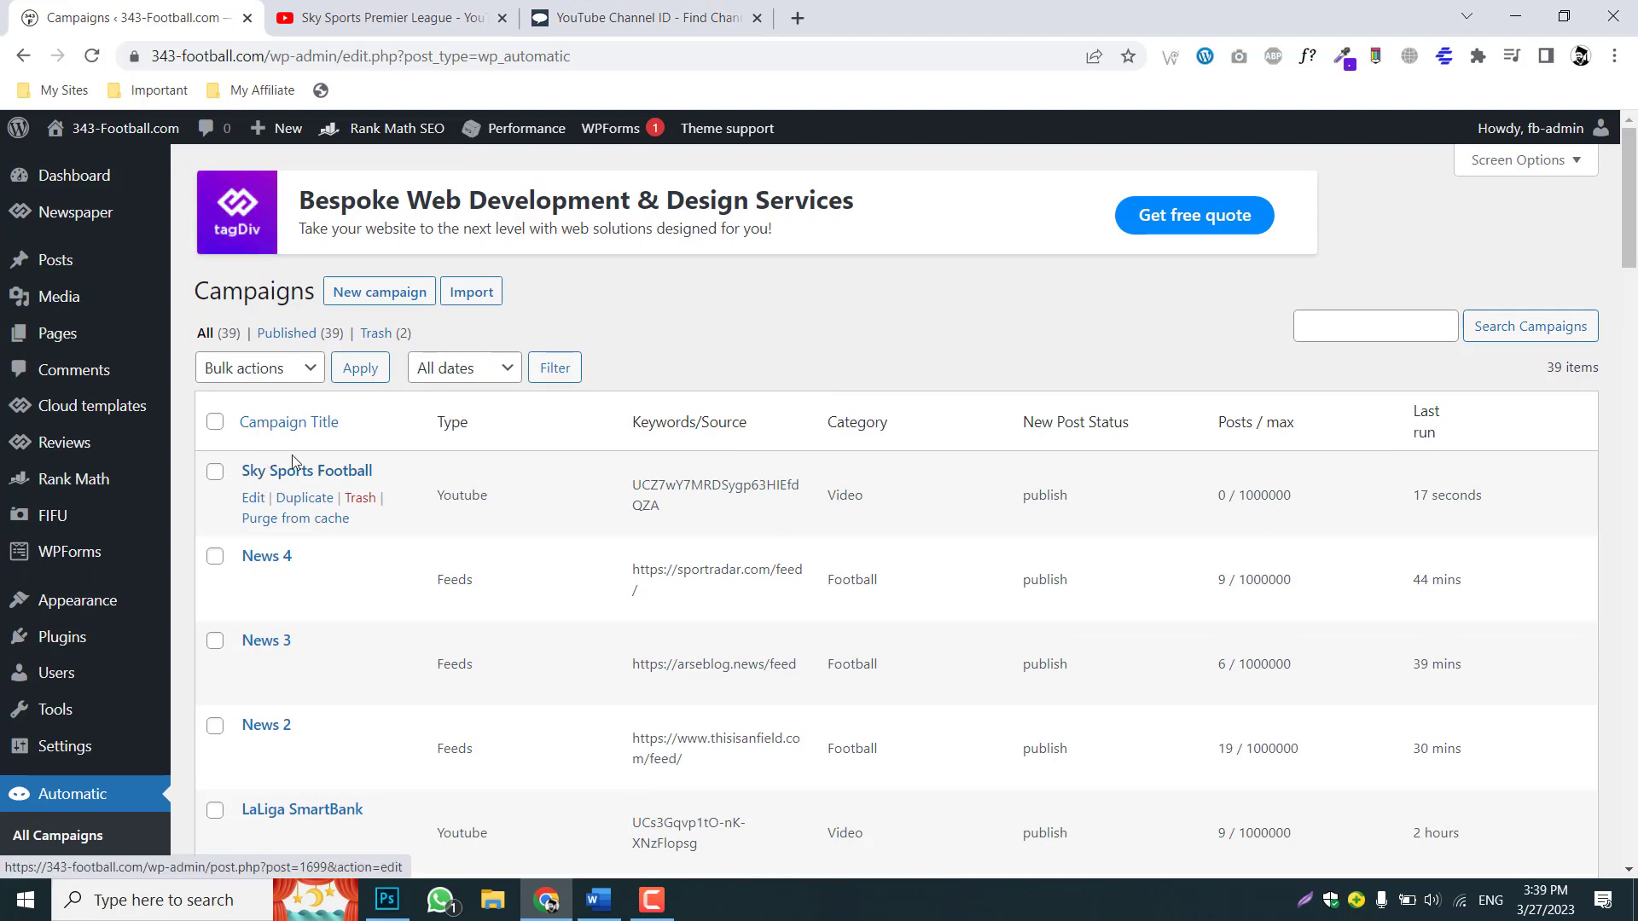
left_click(359, 500)
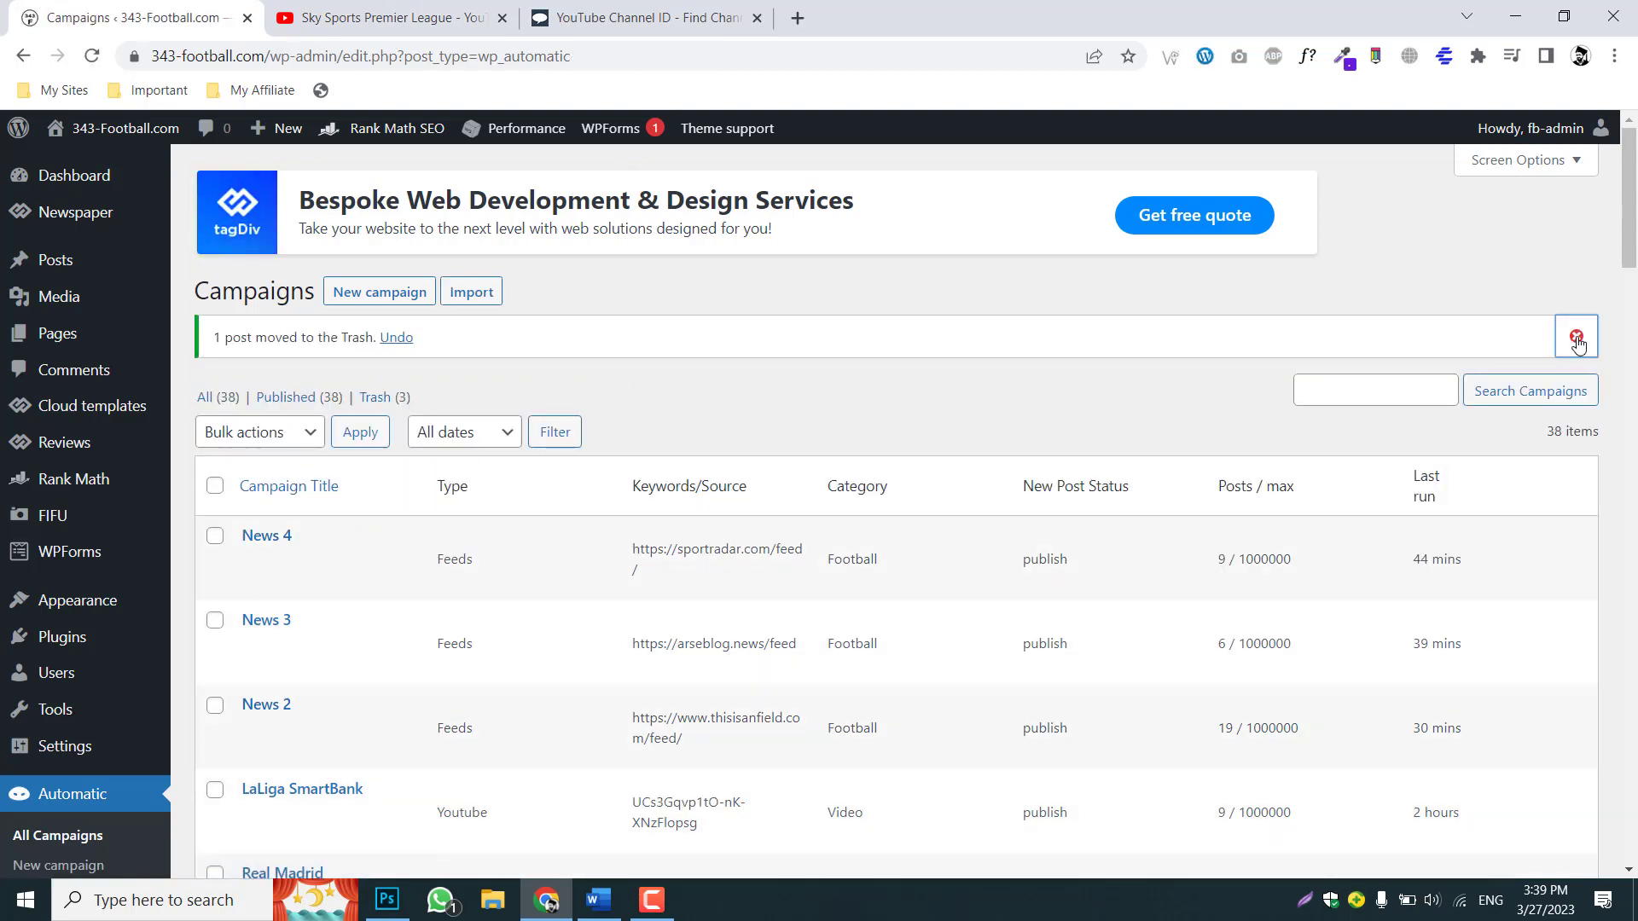
left_click(1575, 338)
scroll(1635, 326, "down", 1)
scroll(1636, 326, "up", 1)
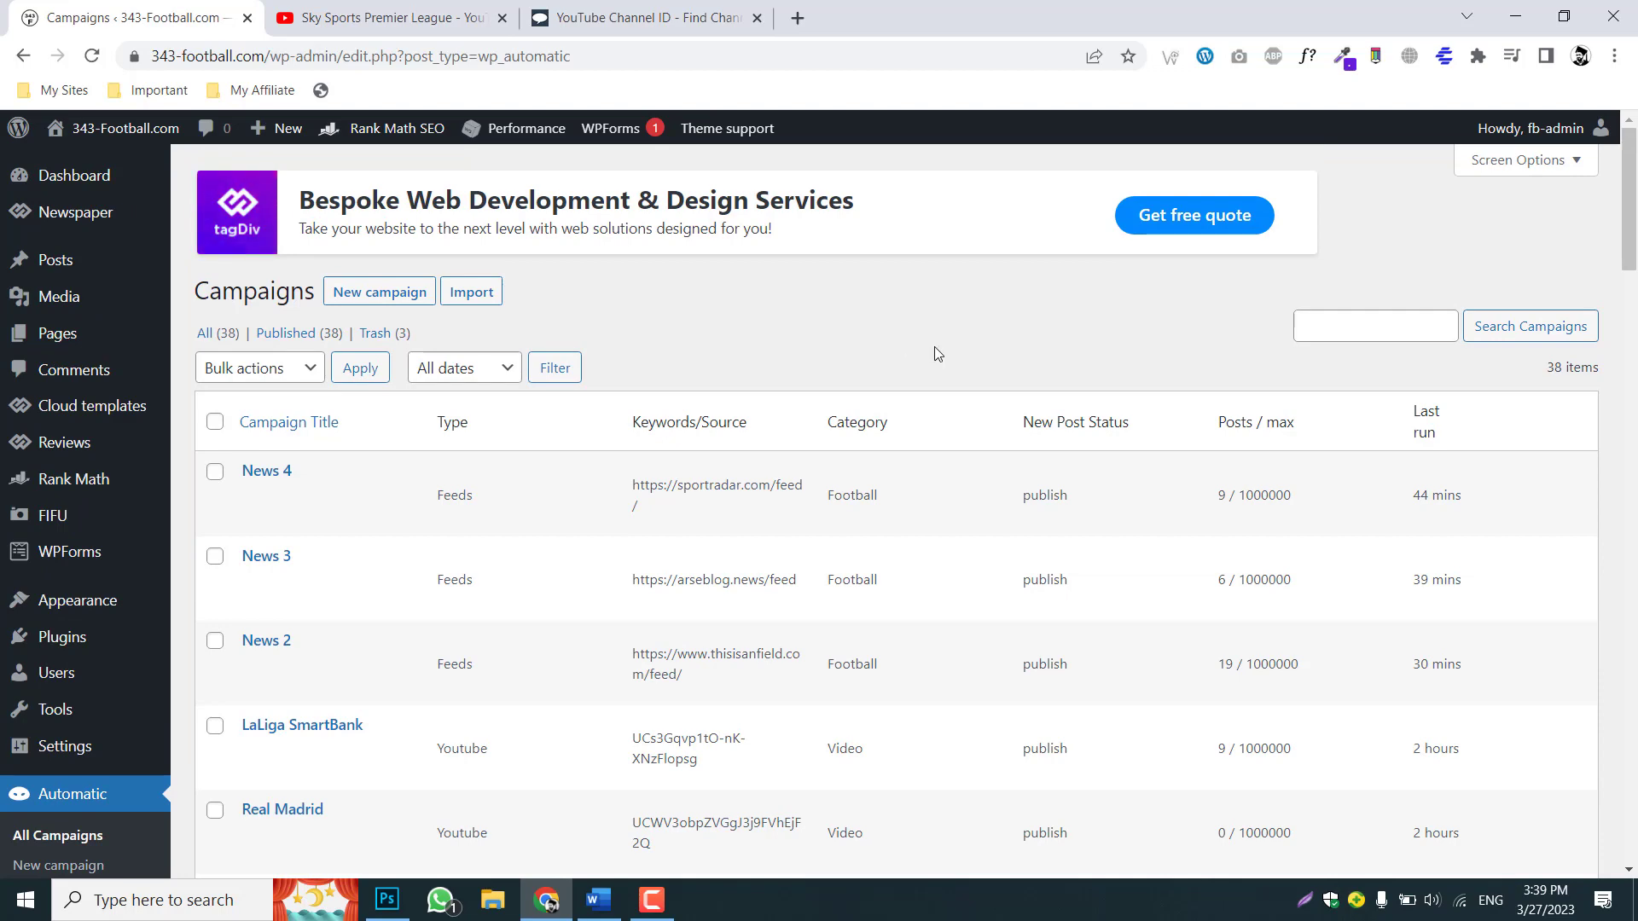